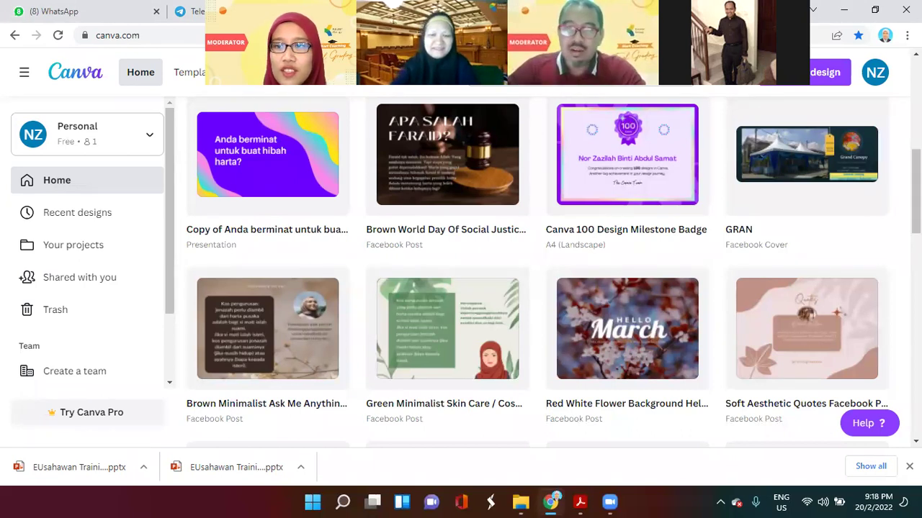
Browse the recent designs on the home page, briefly viewing the "STICKER KENDERAAN RESIDENCE" Facebook post
scroll(537, 266, "down", 5)
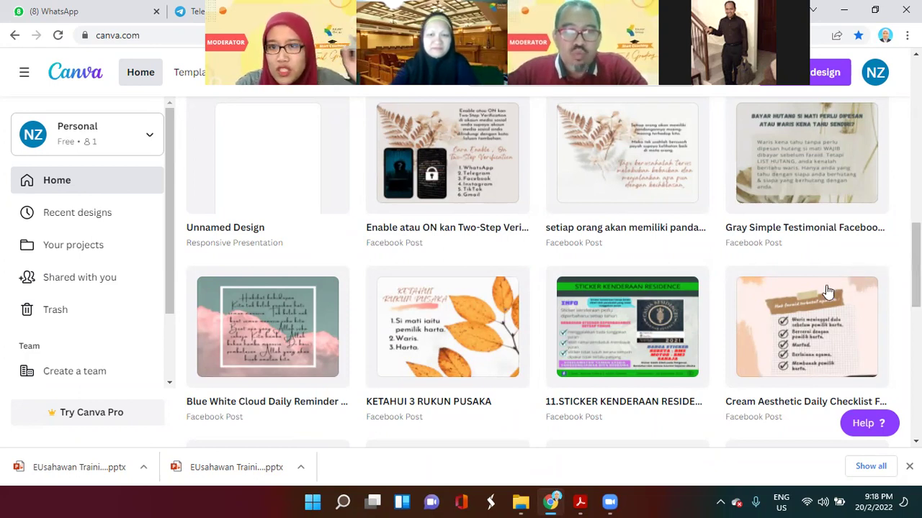
left_click(634, 341)
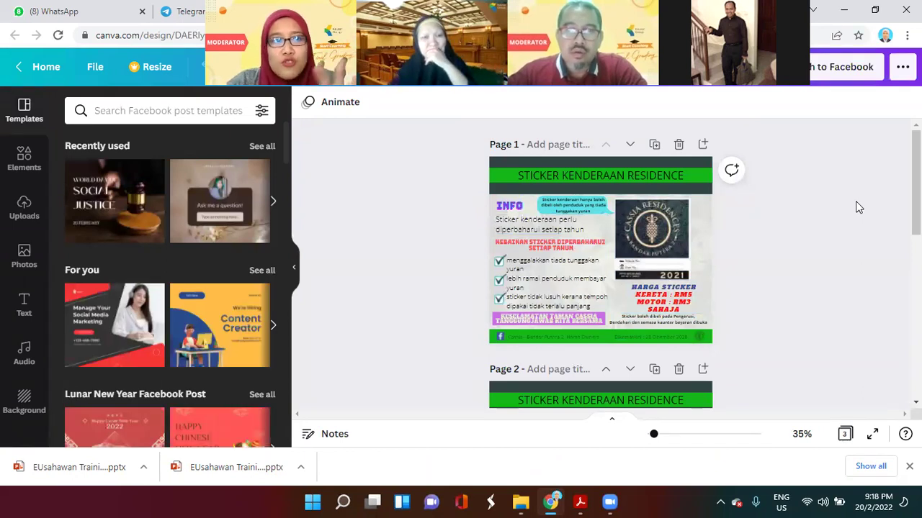
left_click(23, 69)
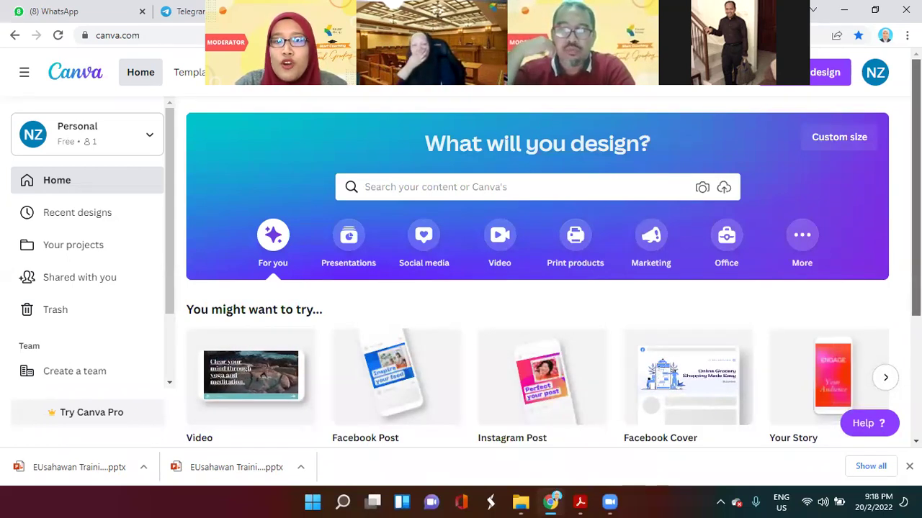
scroll(537, 274, "down", 2)
scroll(537, 273, "down", 5)
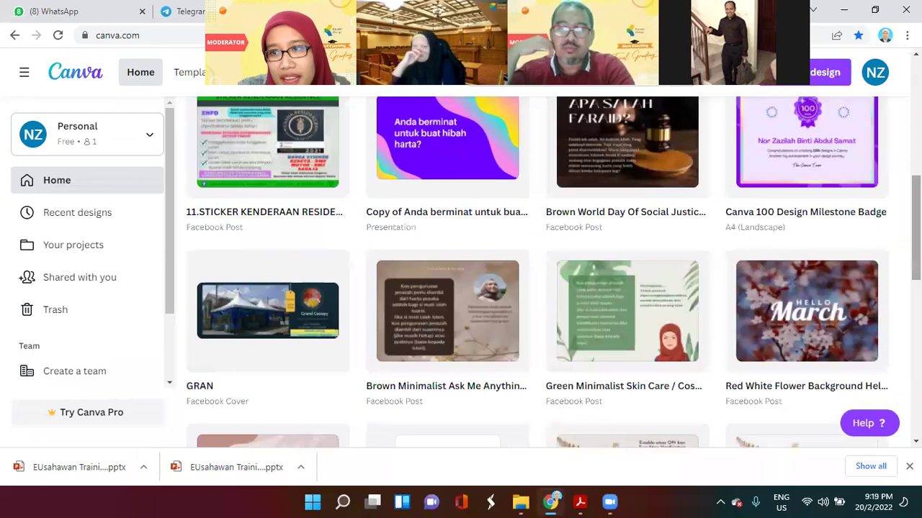
scroll(537, 274, "down", 2)
scroll(537, 273, "down", 2)
scroll(537, 274, "up", 7)
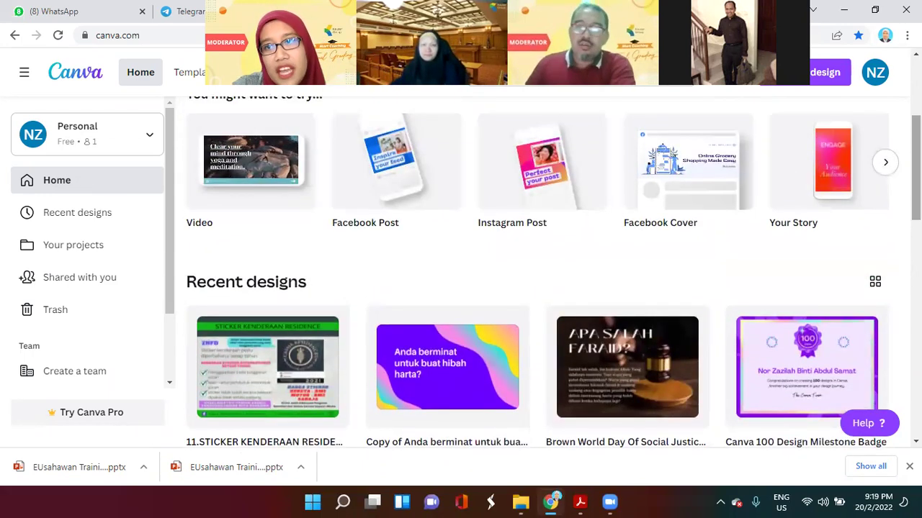
scroll(537, 274, "up", 3)
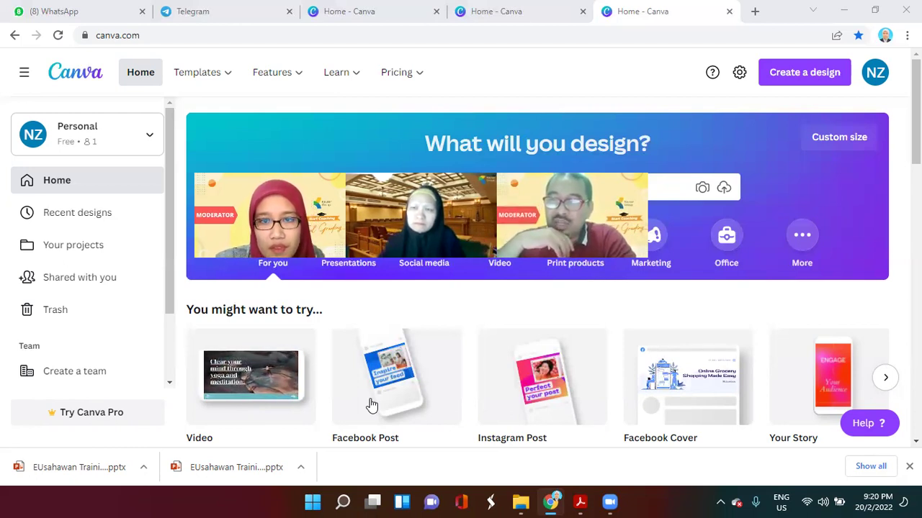
left_click(595, 293)
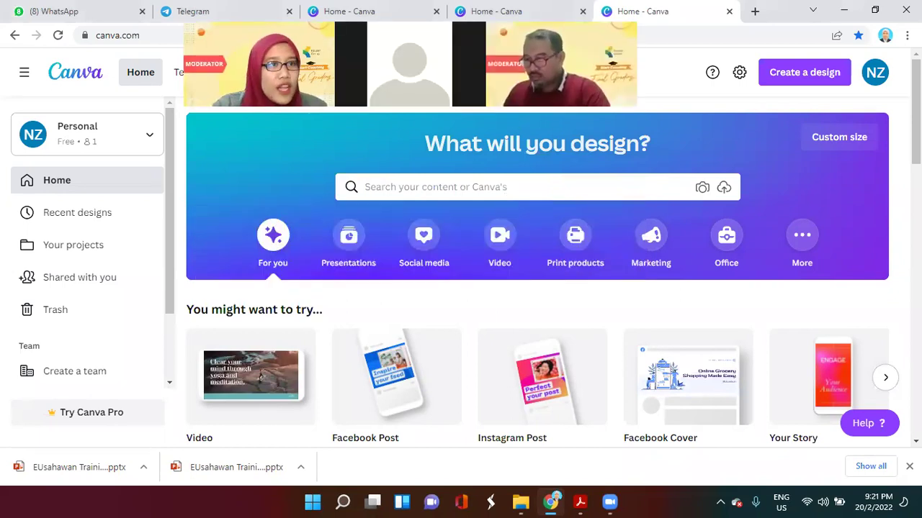
left_click_drag(169, 231, 170, 167)
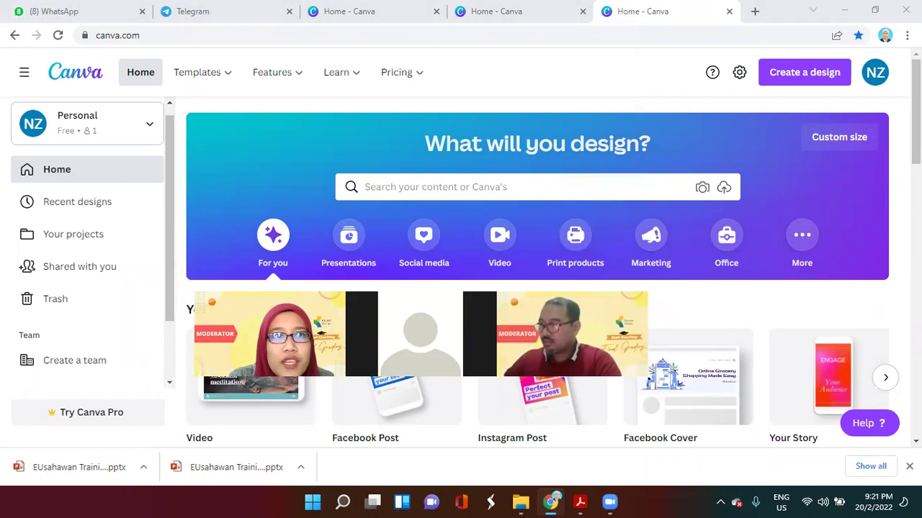
Open the Facebook Posts template collection under Social Media
mouse_move(219, 79)
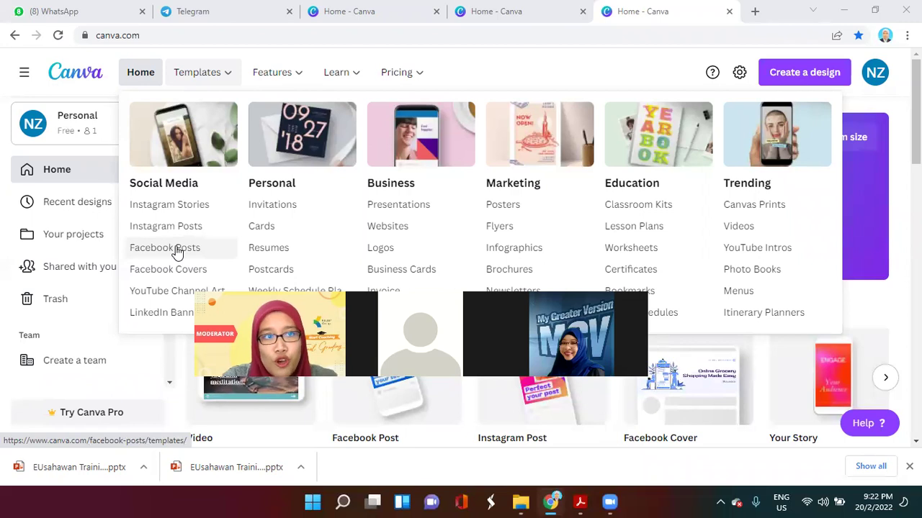
left_click(177, 252)
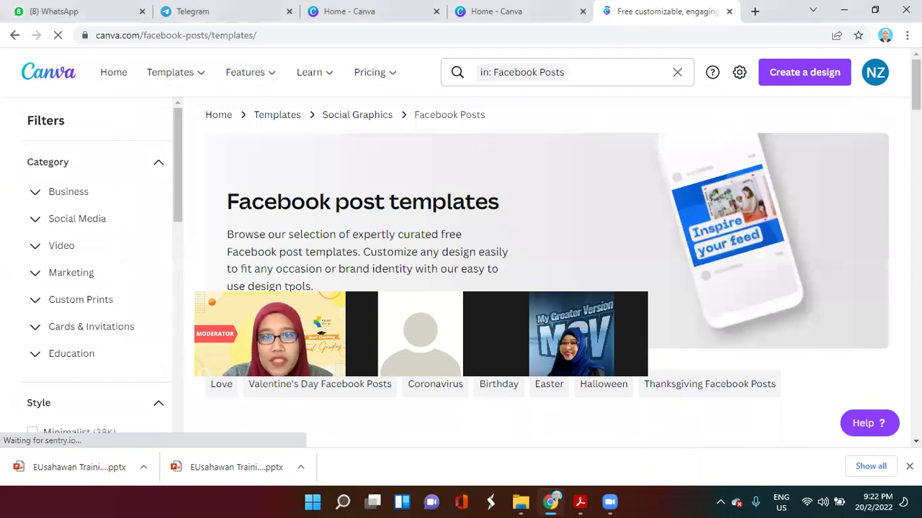
left_click_drag(501, 269, 506, 205)
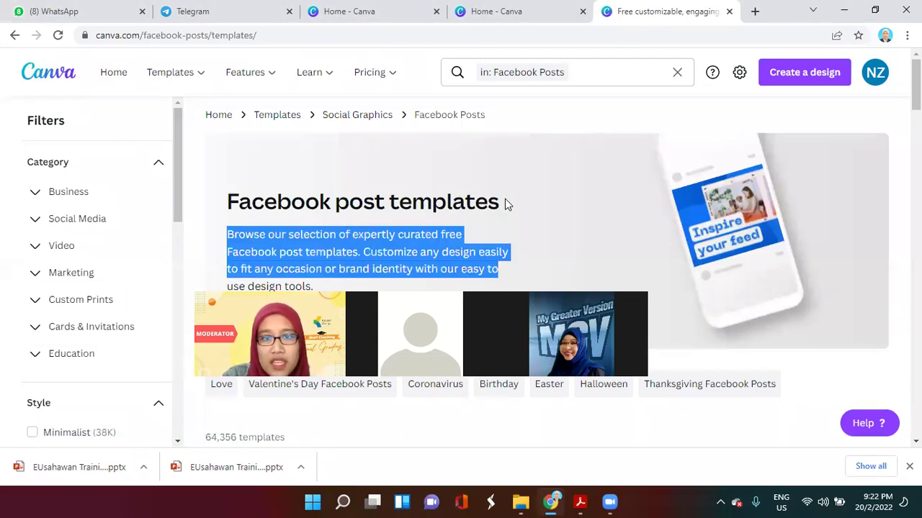
left_click(514, 242)
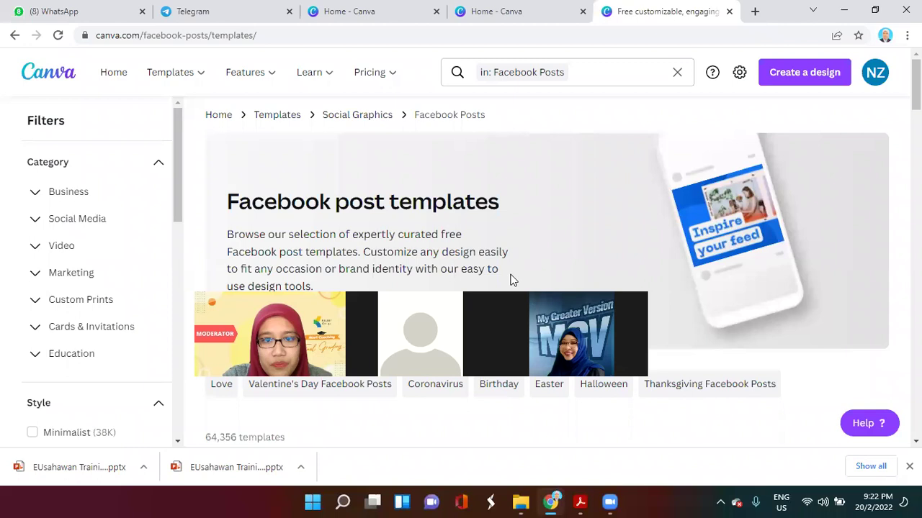
left_click_drag(511, 278, 508, 288)
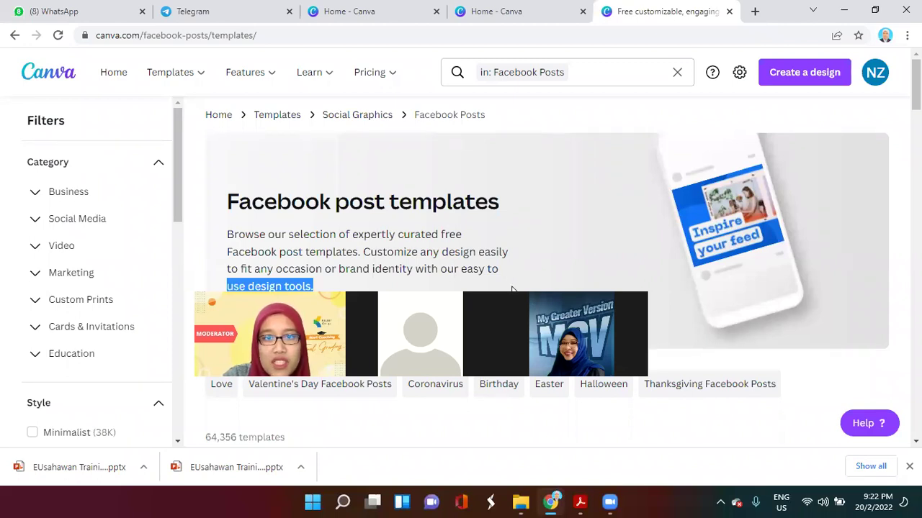
left_click(510, 281)
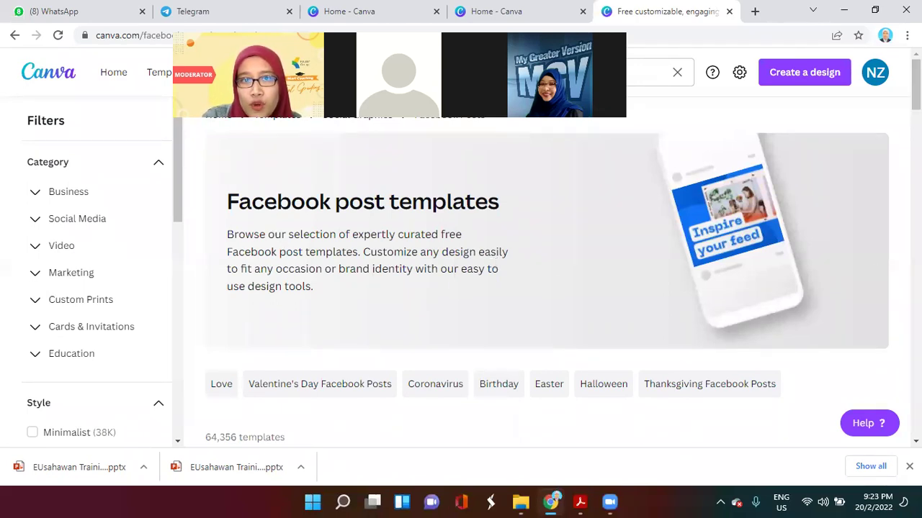
Create a blank Facebook post and apply the recently used "World Day of Social Justice" template with the gavel
scroll(879, 272, "down", 5)
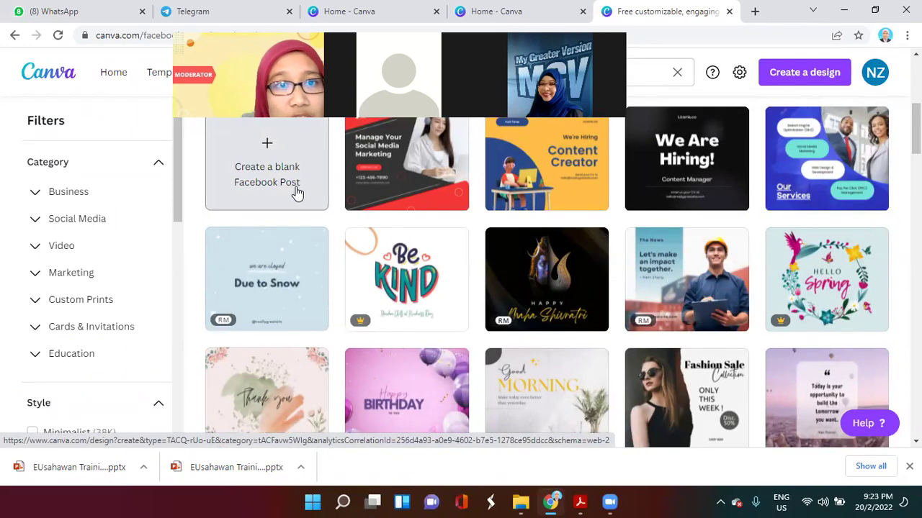
left_click(270, 146)
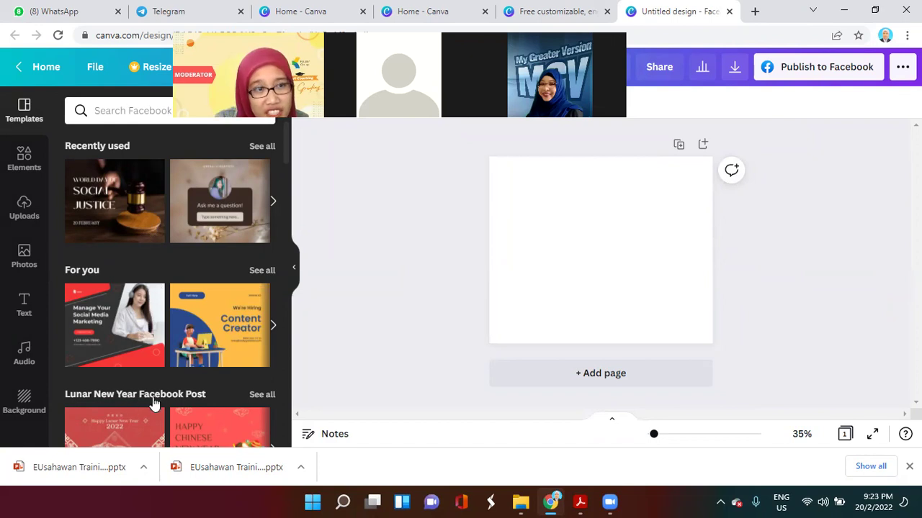
left_click(113, 225)
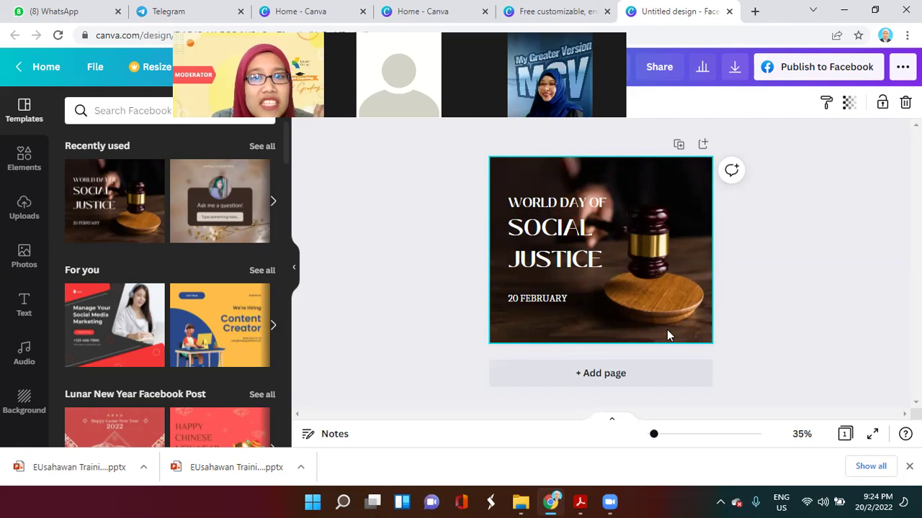
Replace the "WORLD DAY OF" heading with "APA SALAH FARAID" and fit it on one line
left_click(587, 250)
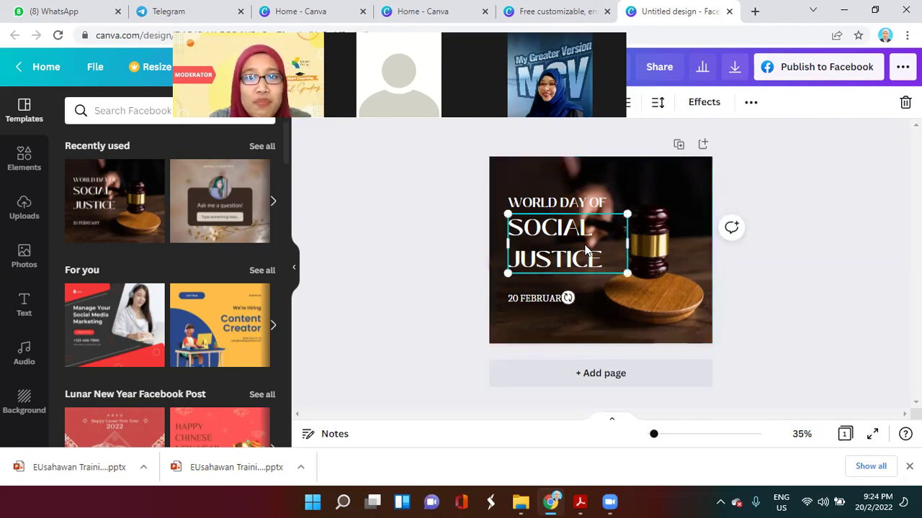
left_click(580, 195)
left_click(605, 209)
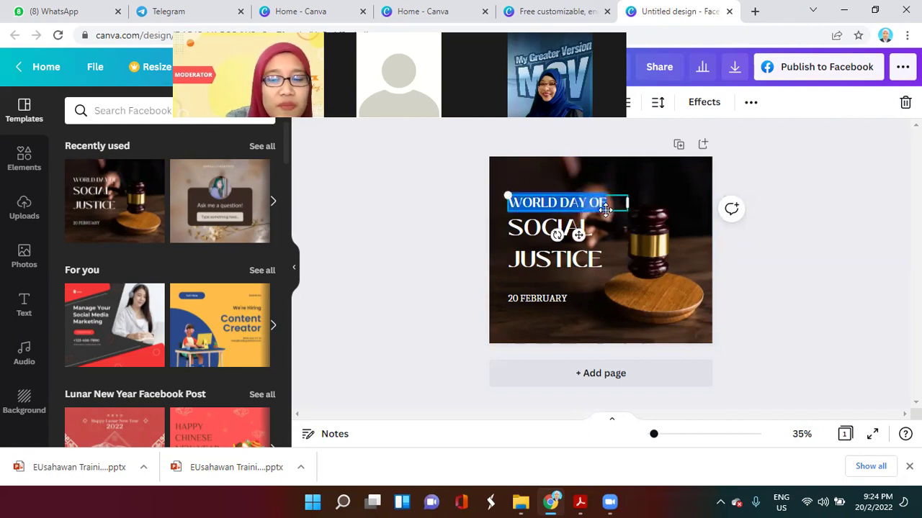
type("APA S")
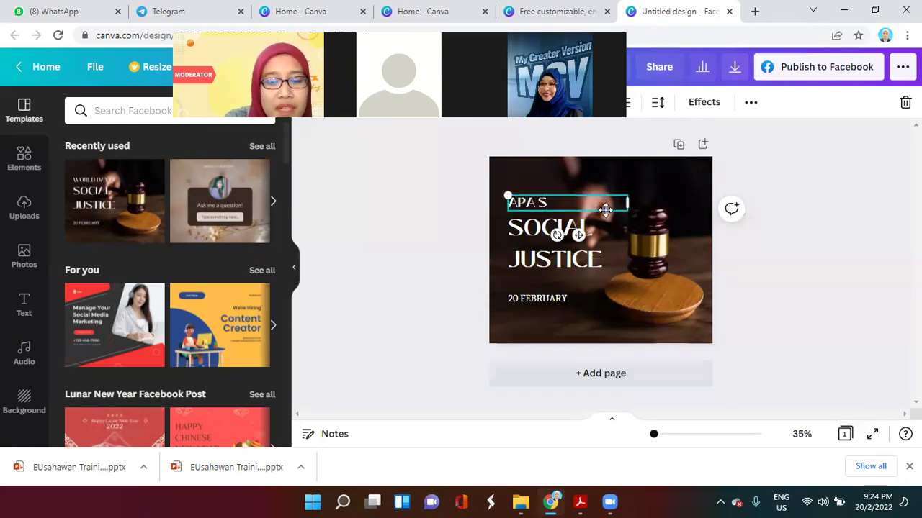
type("ALAH FARAID")
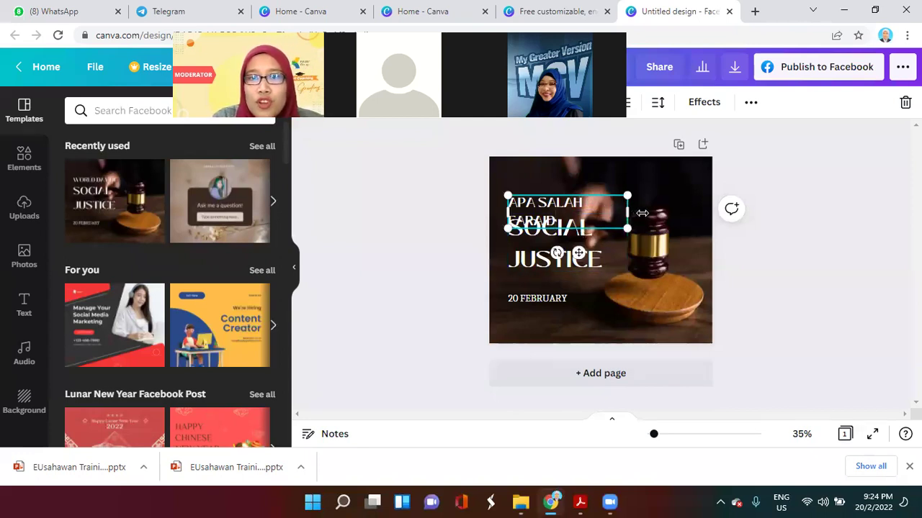
Replace the large "SOCIAL JUSTICE" text with "FARAID TAK SALAH."
double_click(574, 252)
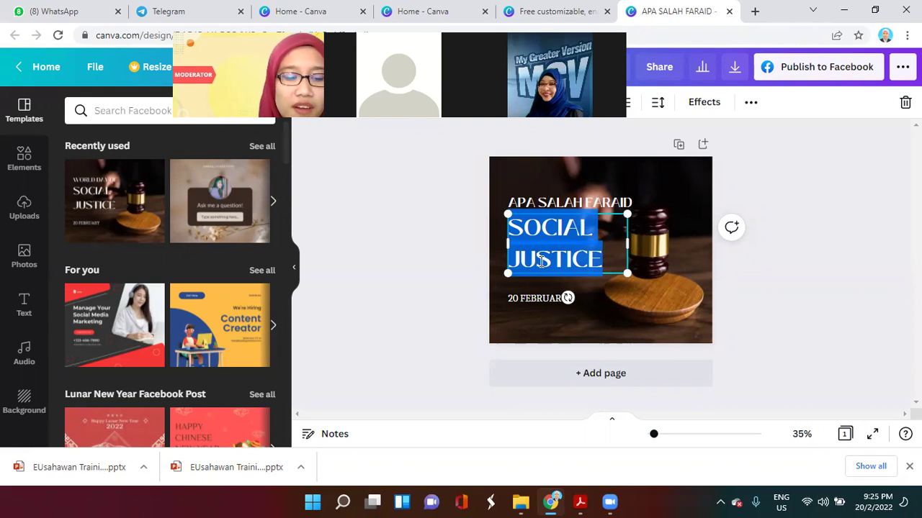
type("FARAID TAK")
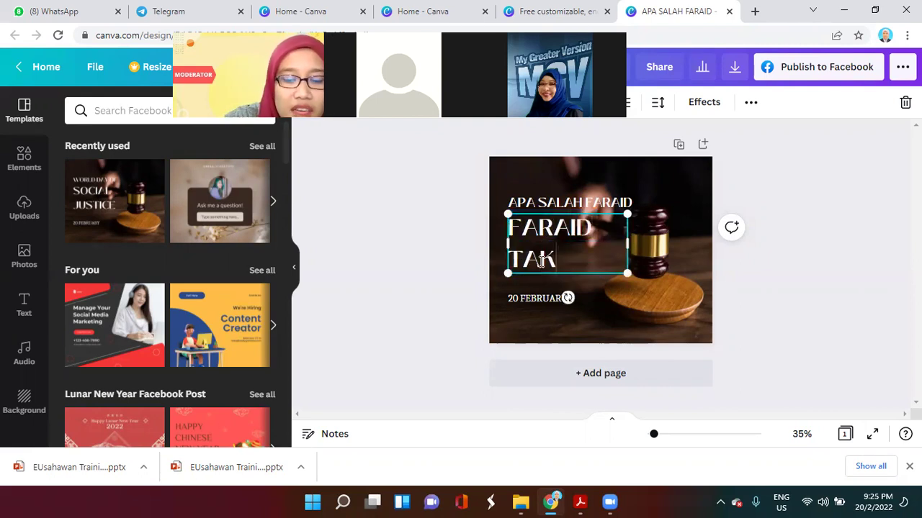
type(" SALAH")
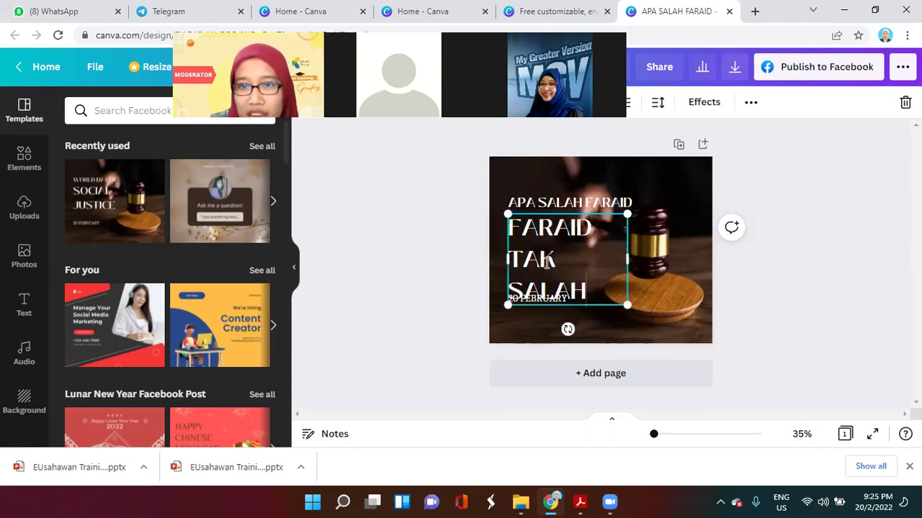
type(".")
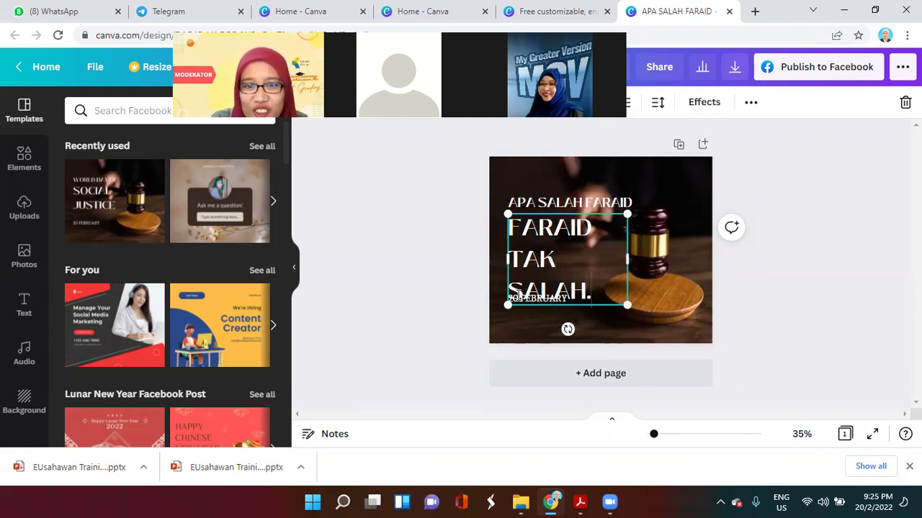
Remove the "20 FEBRUARY" text overlapping the main text of the design
left_click(547, 301)
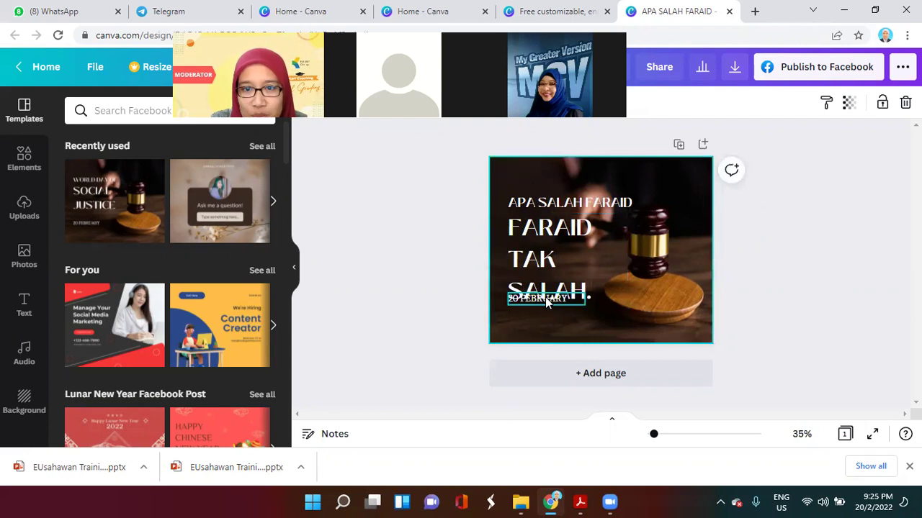
double_click(547, 299)
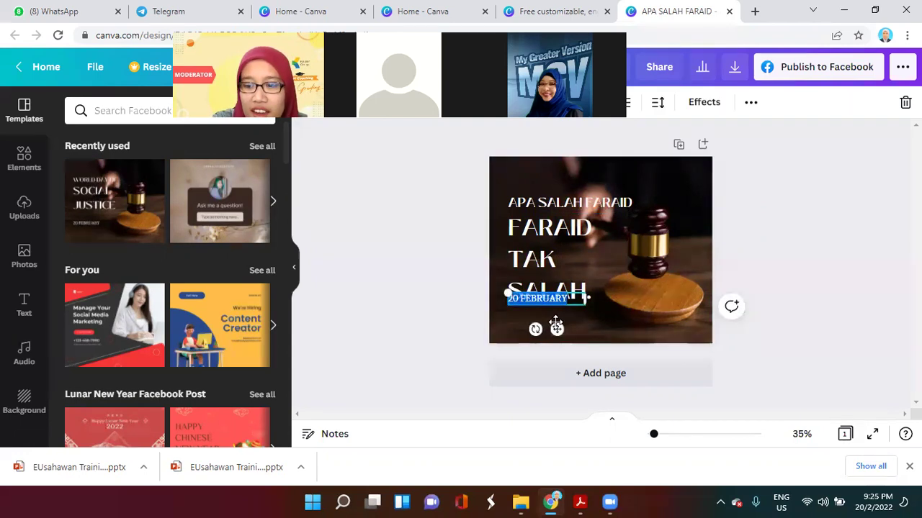
key("BackSpace")
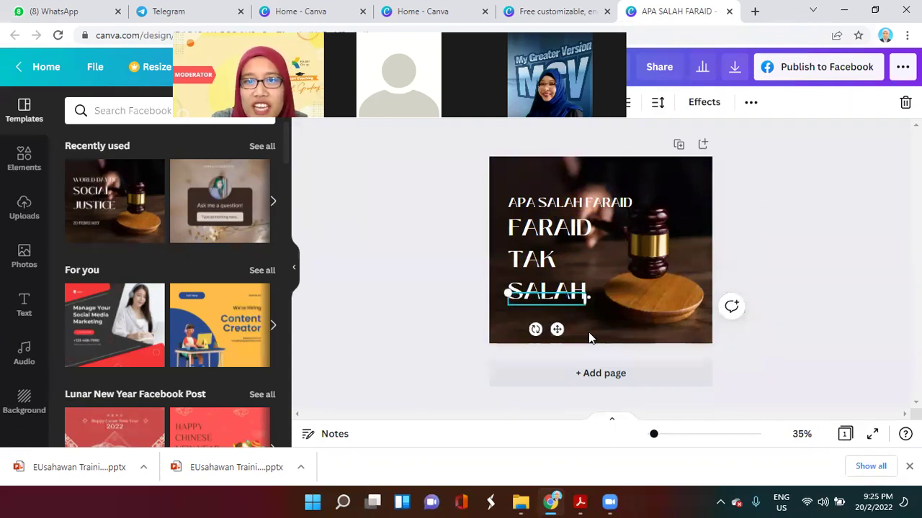
left_click(588, 333)
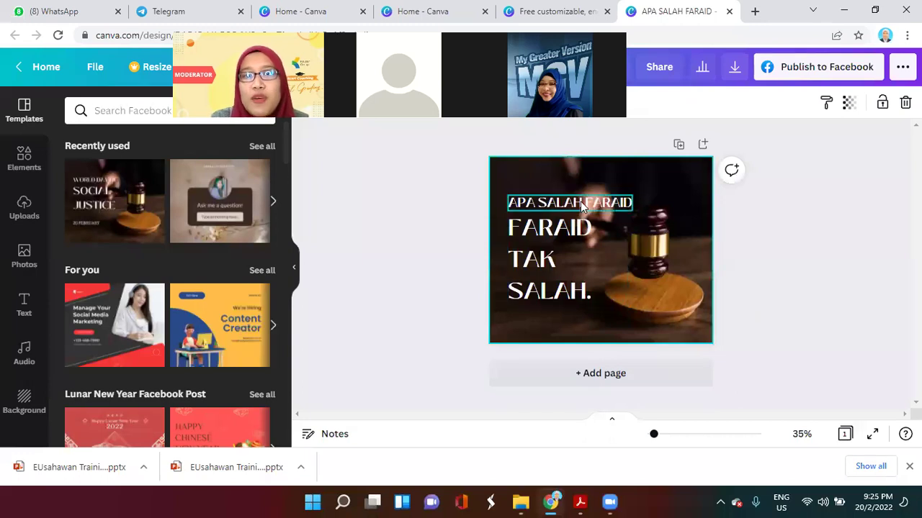
Deselect the text and close the browser's downloads bar to enlarge the editing area
left_click(582, 204)
left_click(547, 272)
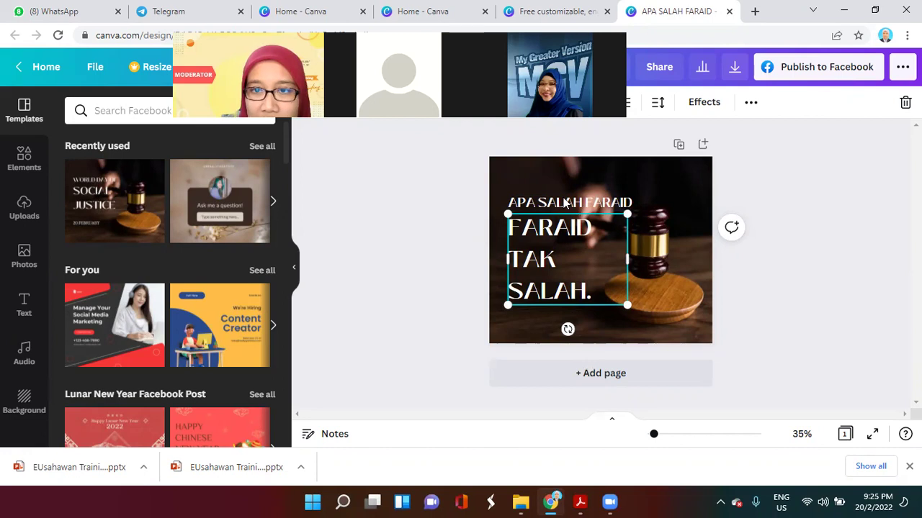
left_click(587, 432)
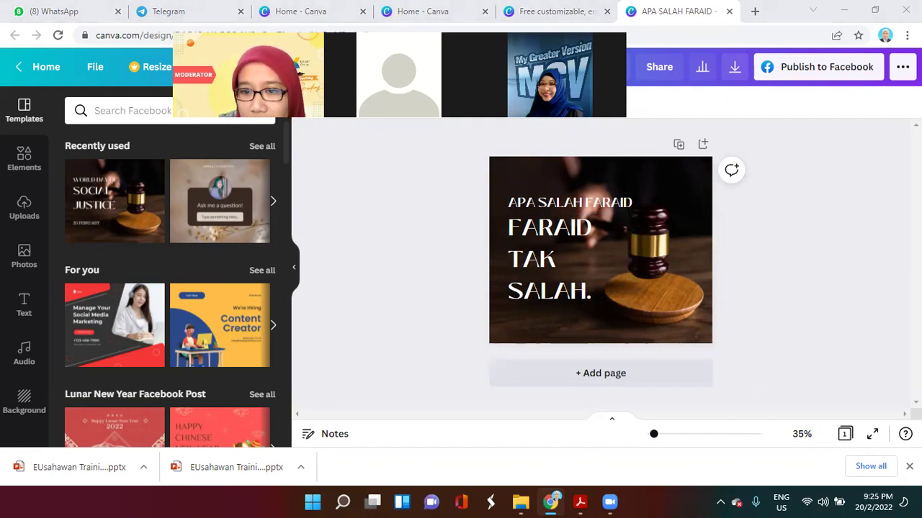
left_click(908, 466)
Show the context options available for the "FARAID TAK SALAH." text box and dismiss them
left_click(552, 282)
right_click(552, 281)
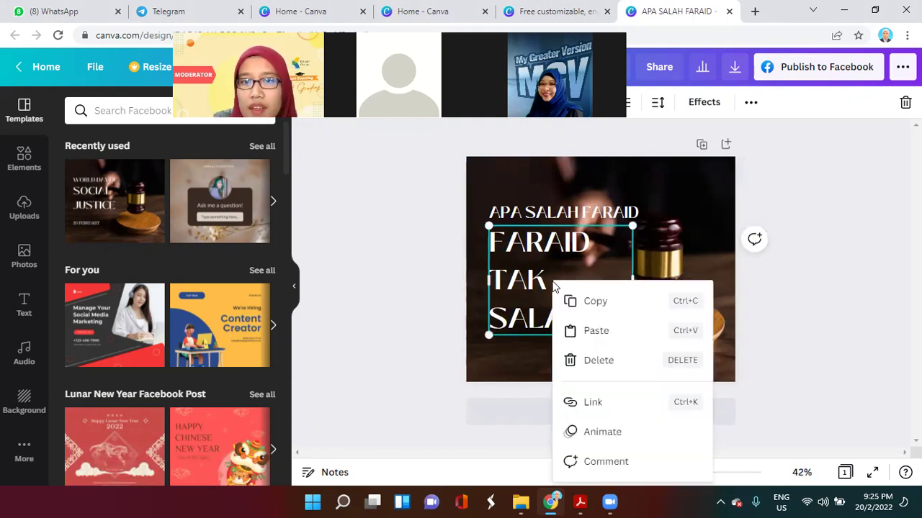
left_click(347, 324)
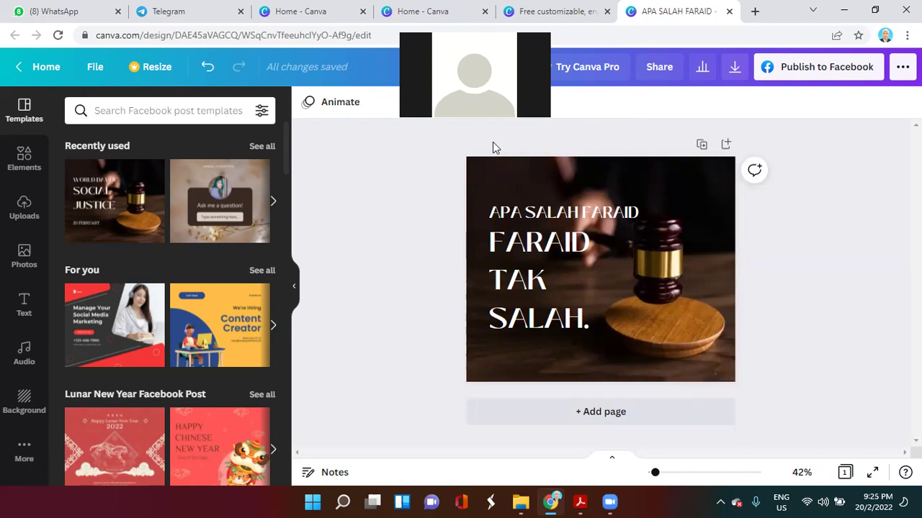
View the Facebook Page publishing options for the design and return to the templates
left_click(827, 78)
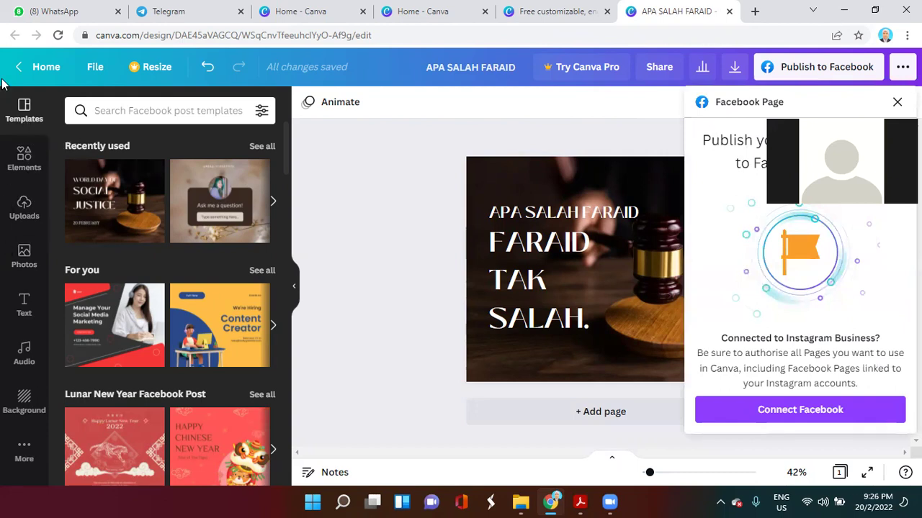
left_click(19, 115)
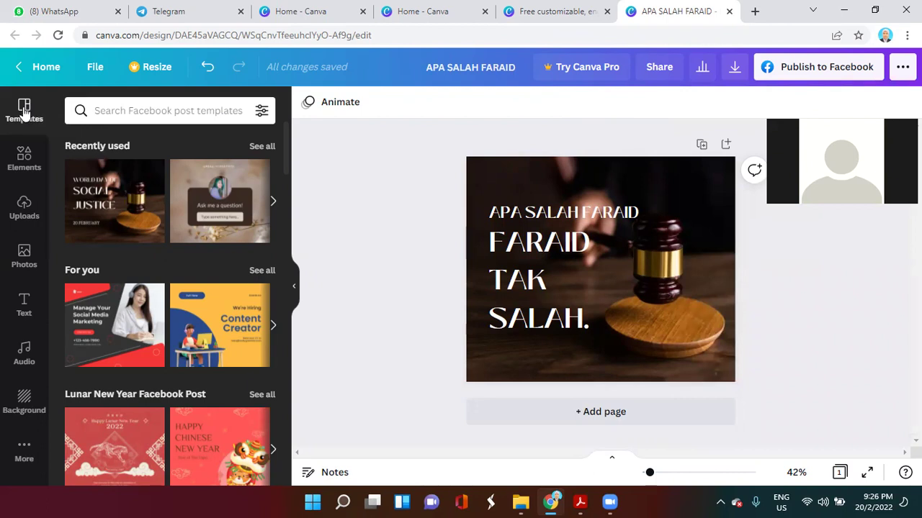
Apply the "Happy Chinese New Year" template from the Lunar New Year Facebook Post group to the design
left_click(508, 171)
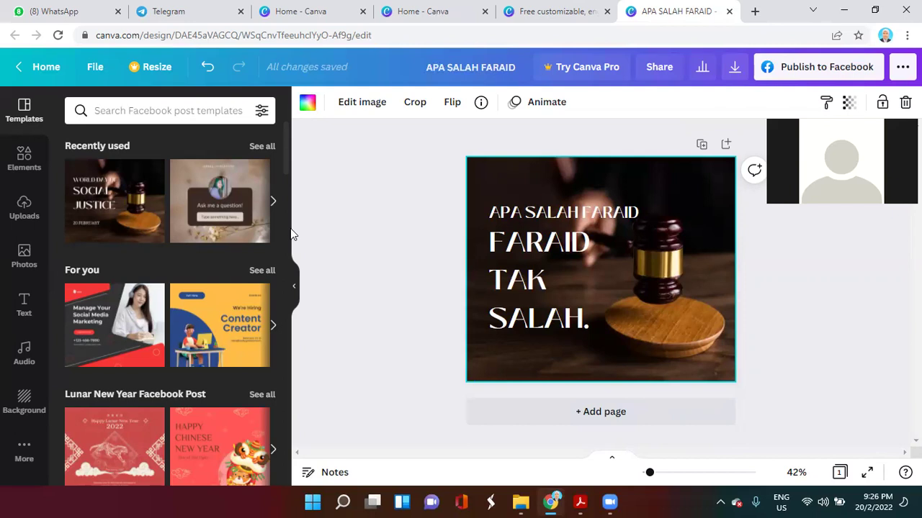
scroll(280, 165, "down", 2)
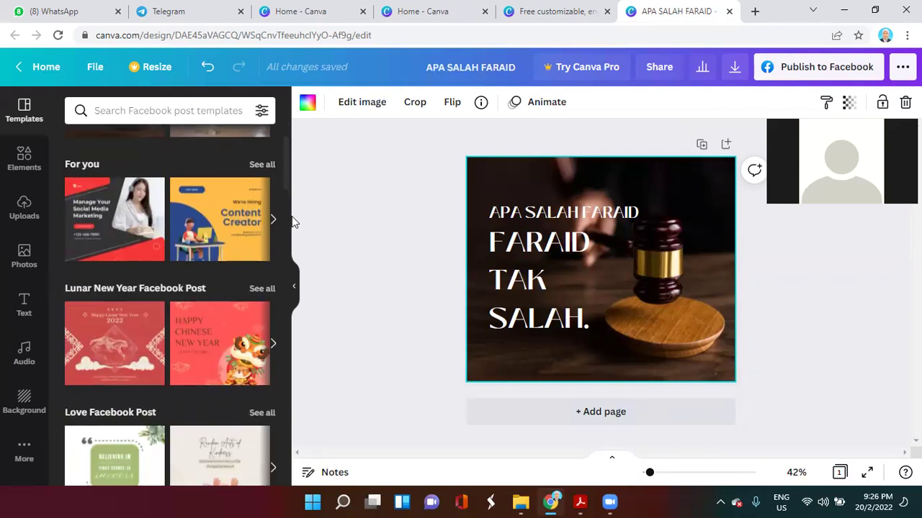
key("Escape")
left_click(213, 344)
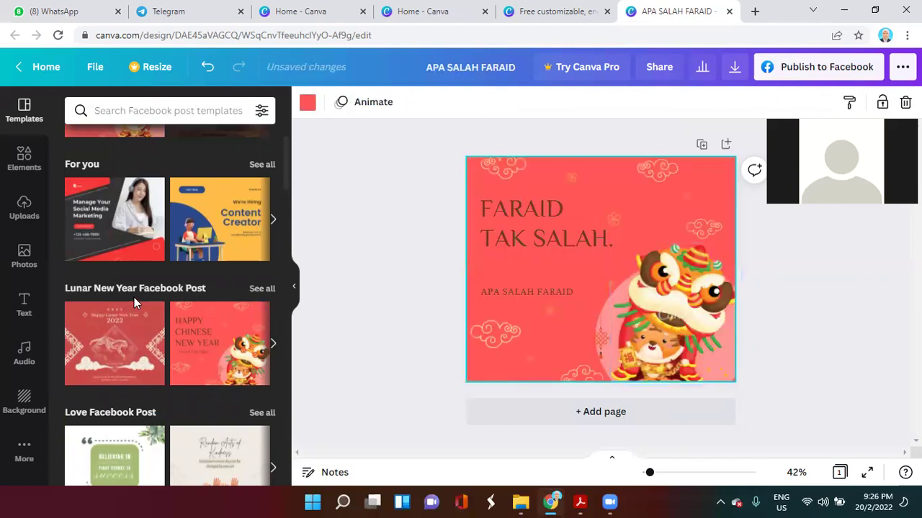
Alternate between the two recently used templates and reapply the "World Day of Social Justice" one to the design
scroll(288, 146, "up", 2)
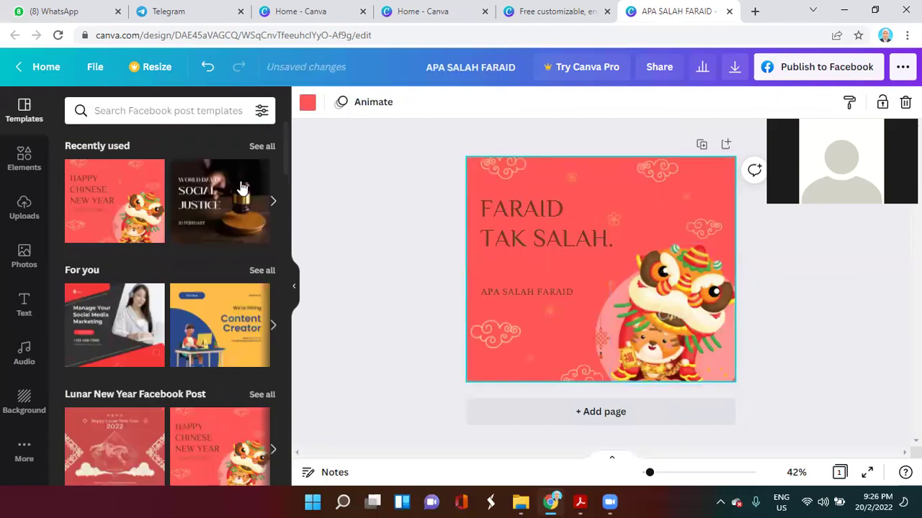
left_click(228, 198)
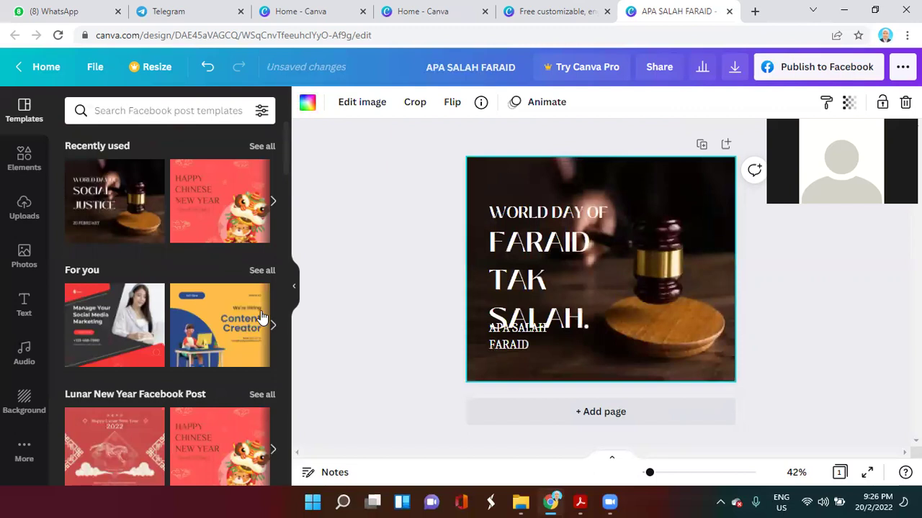
left_click(200, 198)
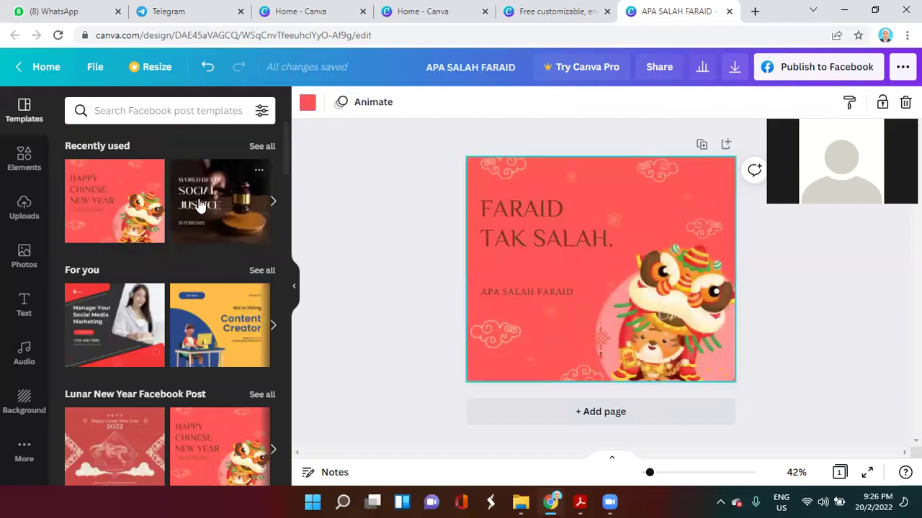
left_click(201, 204)
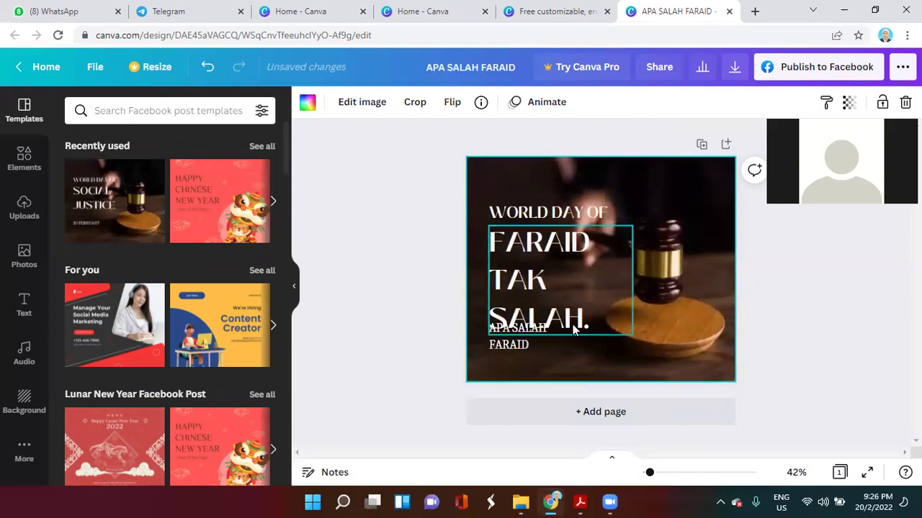
Replace the "WORLD DAY OF" text with "APA SALAH FARAID" and delete the smaller duplicate overlapping the main text
left_click(555, 212)
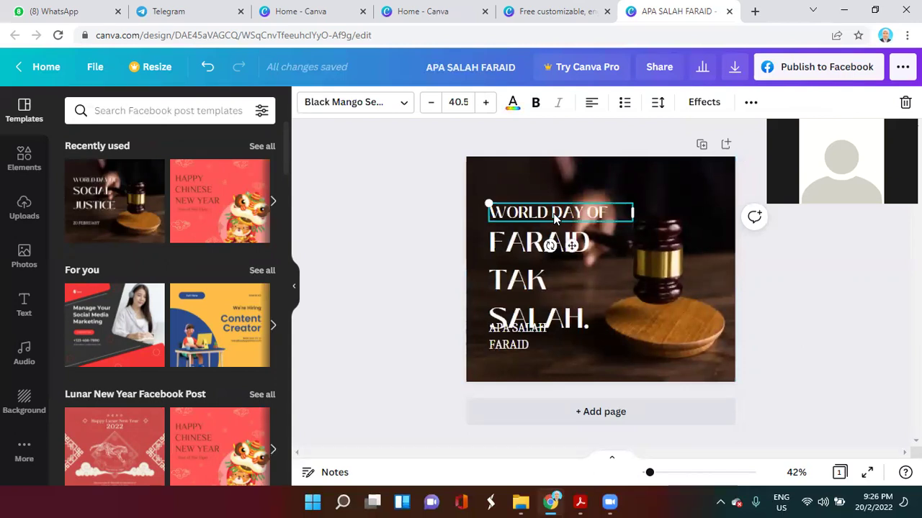
double_click(555, 216)
type("APA SALAH FARAID")
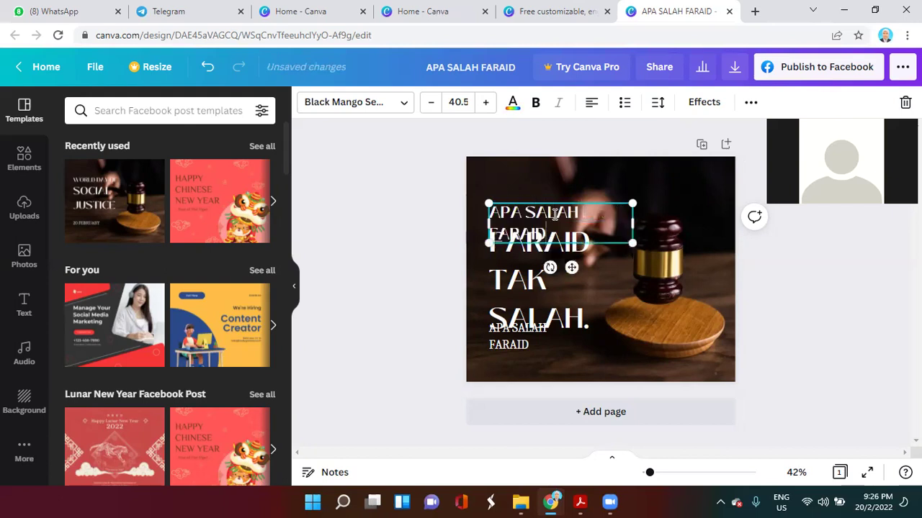
left_click(524, 349)
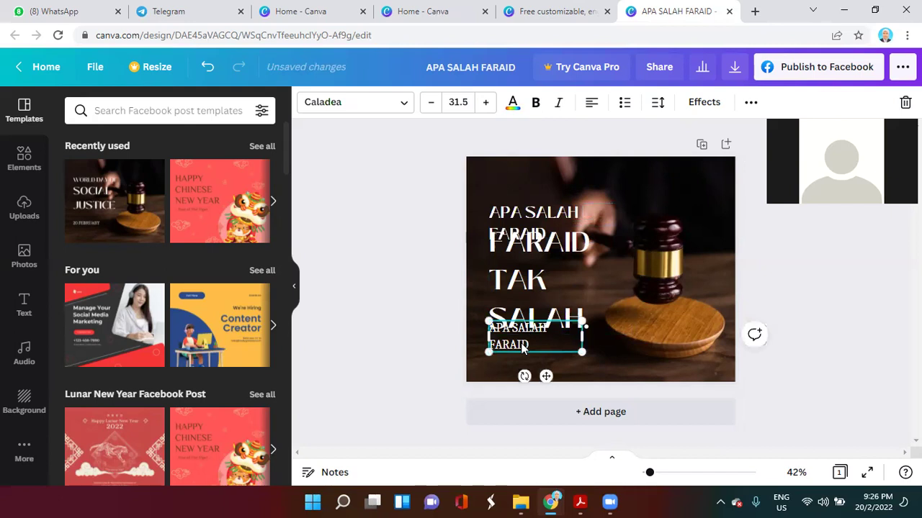
key("Delete")
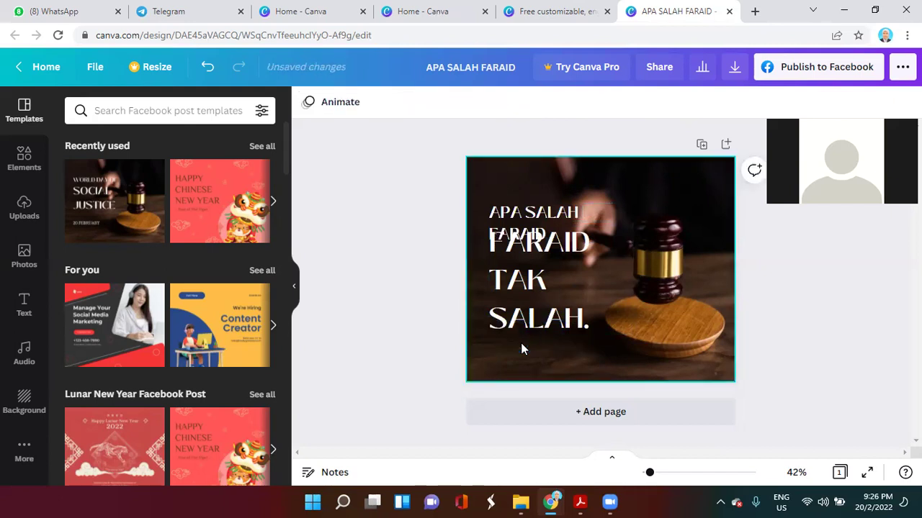
View the fonts available for the "APA SALAH FARAID" heading and close the list without changing the font
left_click(526, 302)
left_click(535, 211)
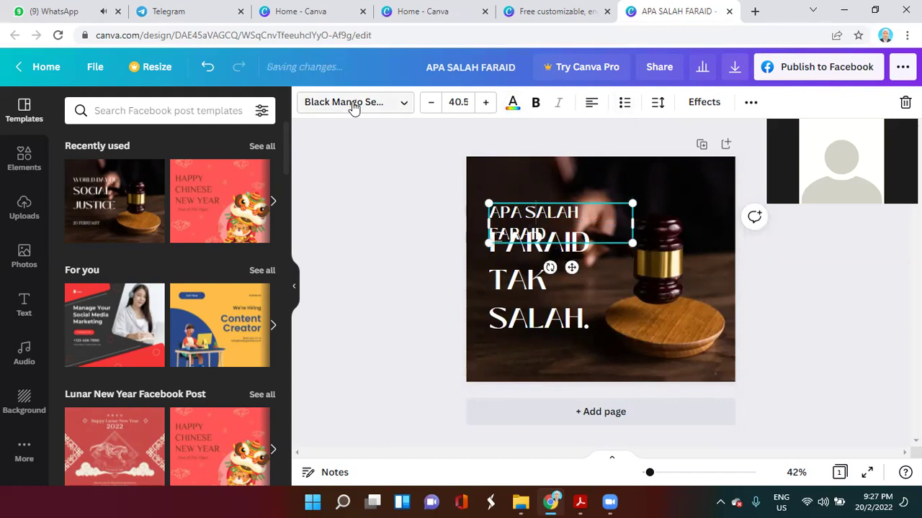
left_click(404, 108)
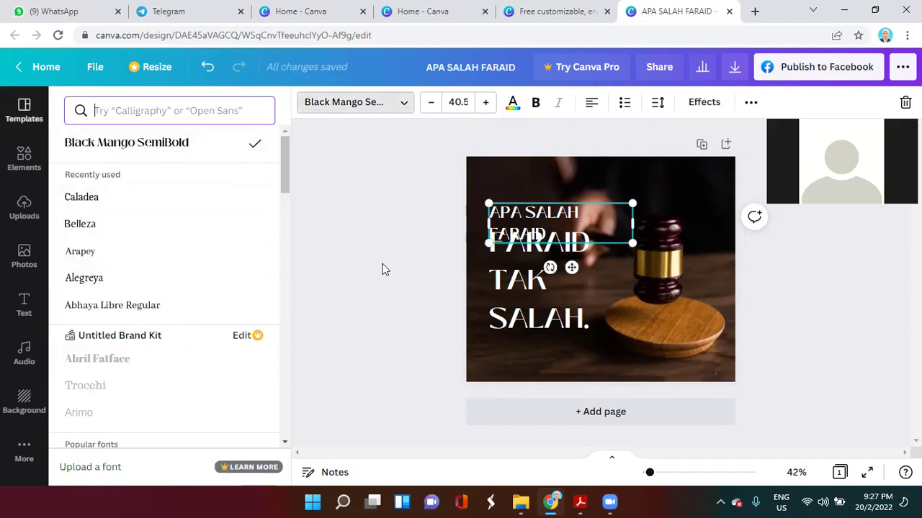
key("Escape")
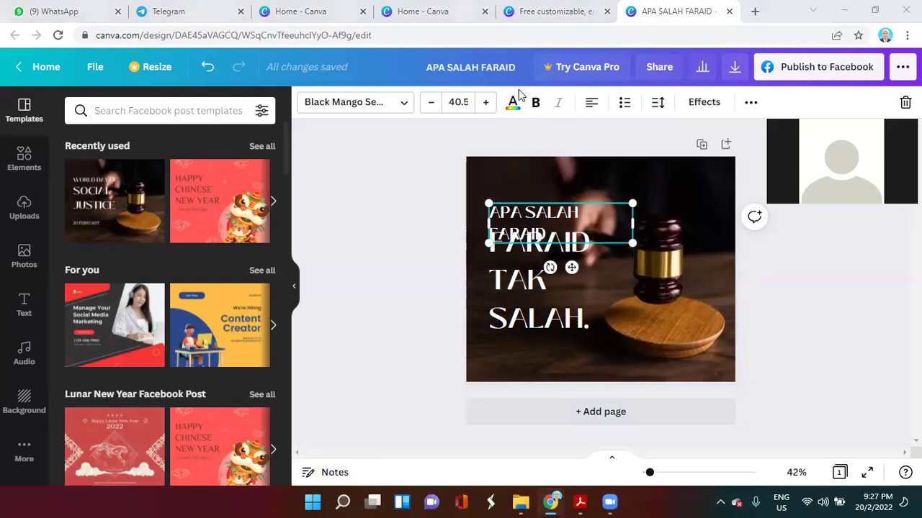
Move the "APA SALAH FARAID" heading up so it sits clear of the "FARAID TAK SALAH." text
left_click(592, 193)
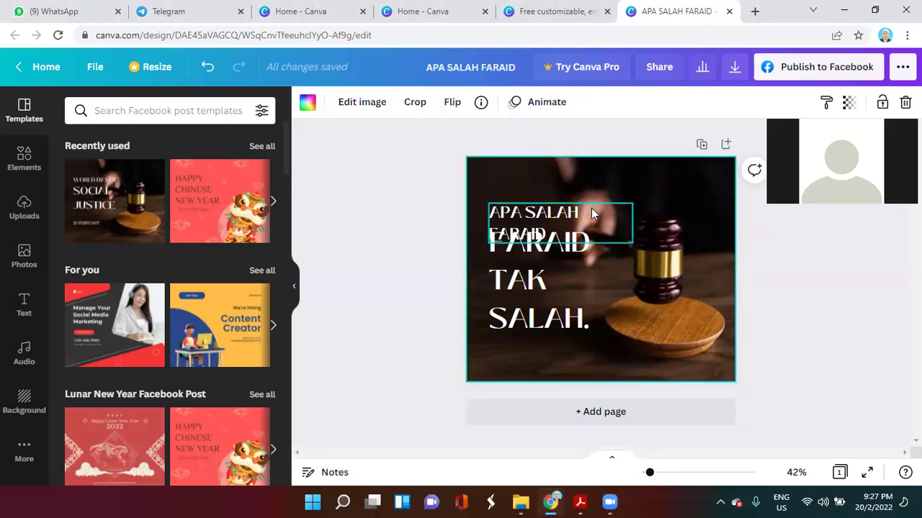
left_click(591, 208)
left_click_drag(592, 204, 593, 178)
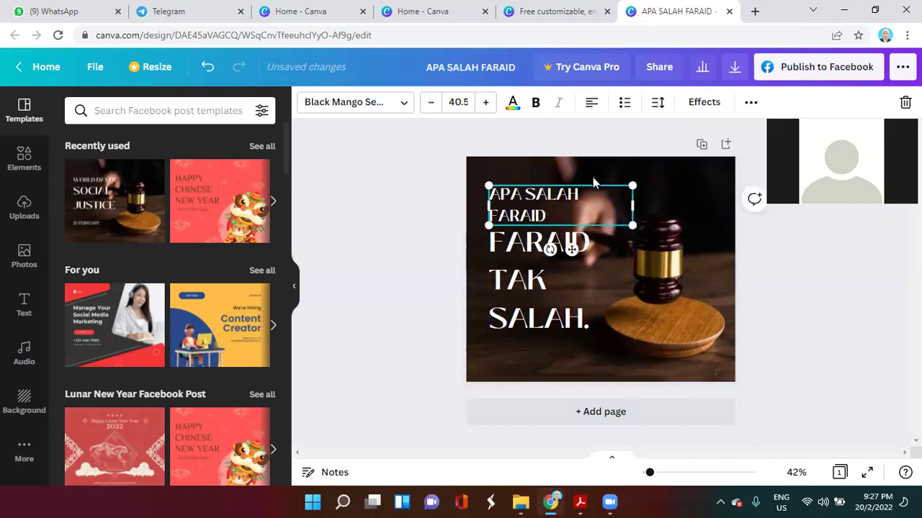
left_click(571, 284)
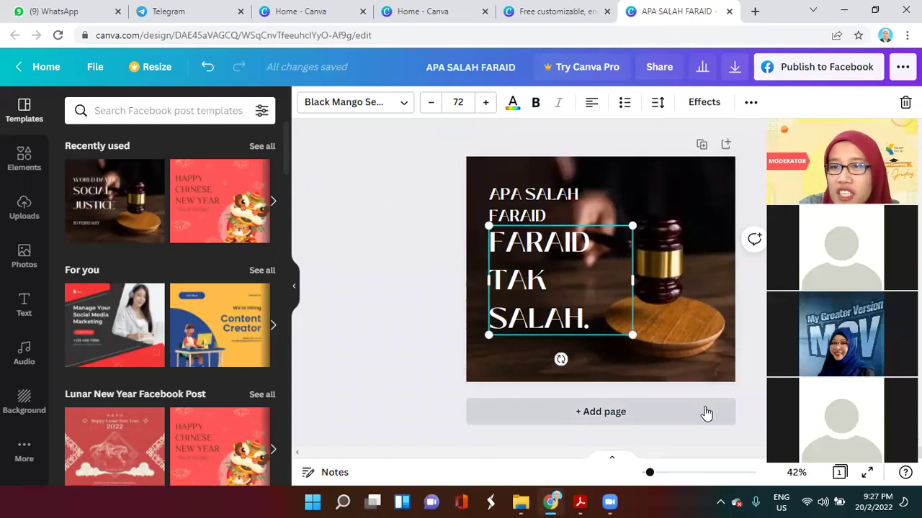
left_click(371, 325)
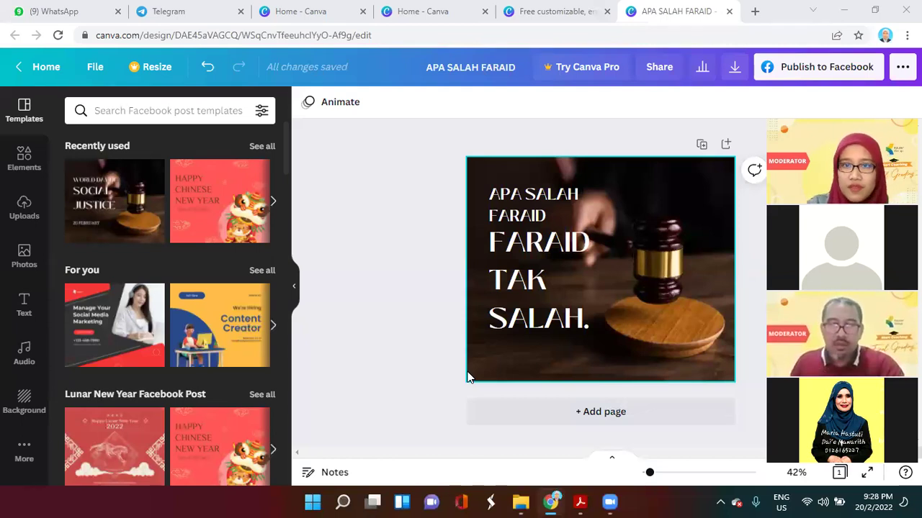
left_click(560, 211)
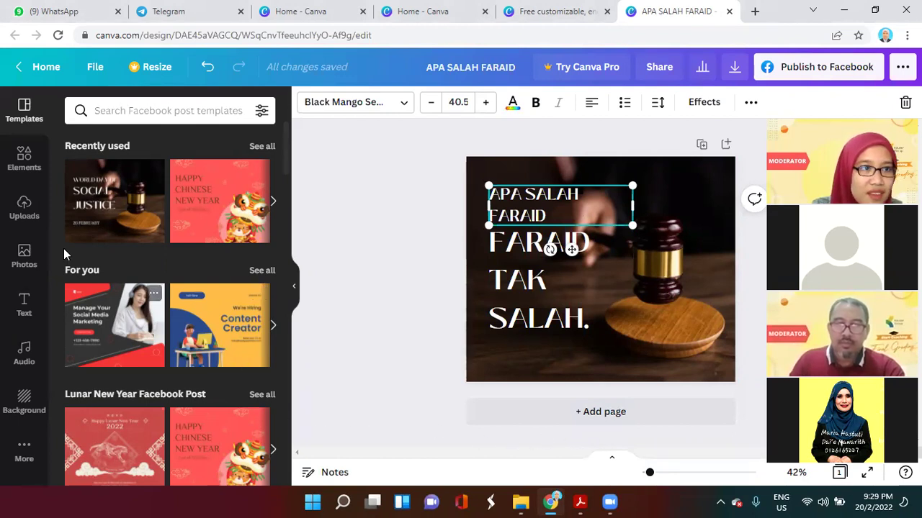
Return to the home page, open the Facebook Posts template gallery and look through its designs
left_click(44, 67)
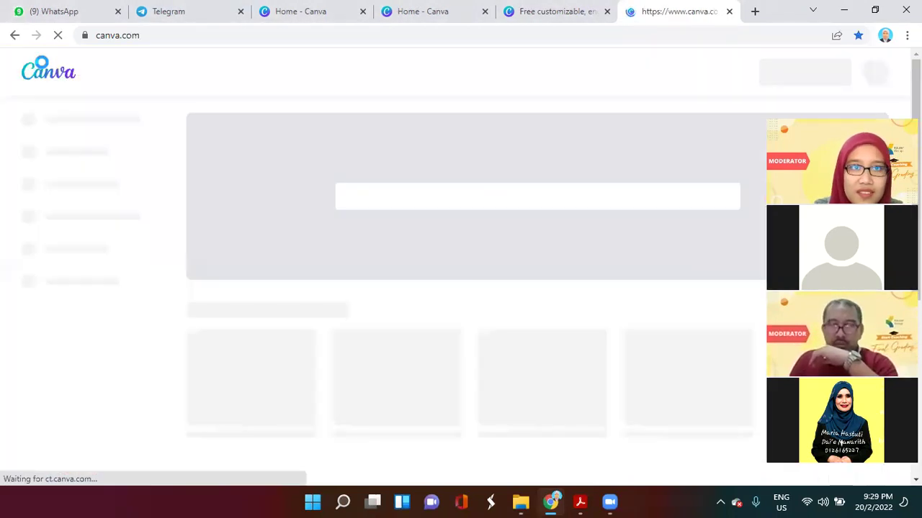
mouse_move(208, 78)
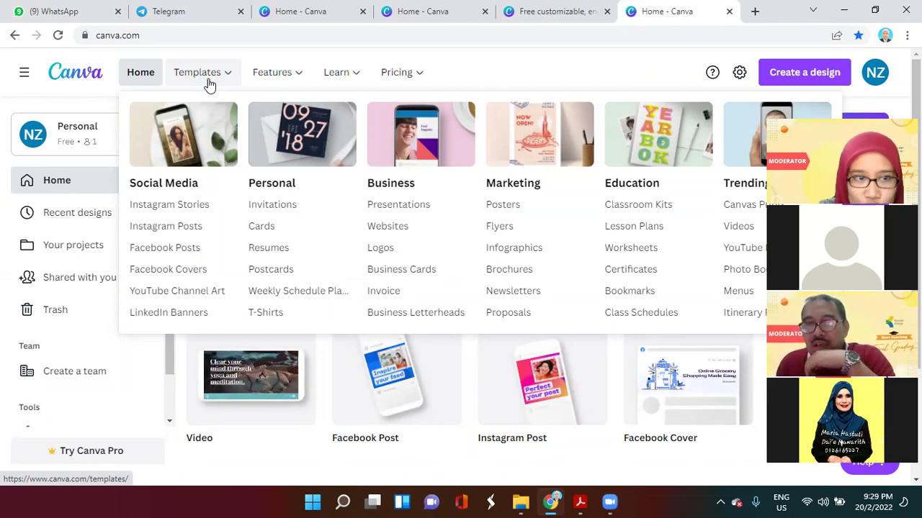
left_click(191, 252)
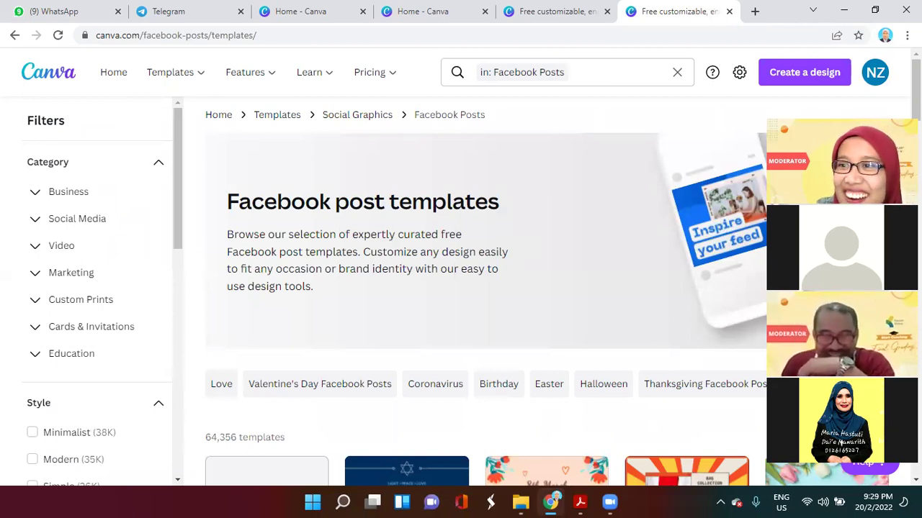
scroll(475, 288, "down", 5)
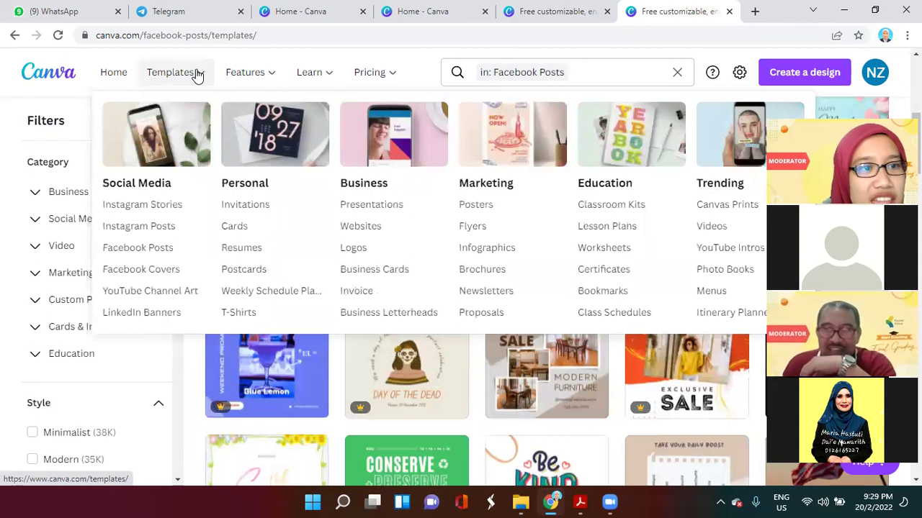
left_click(153, 252)
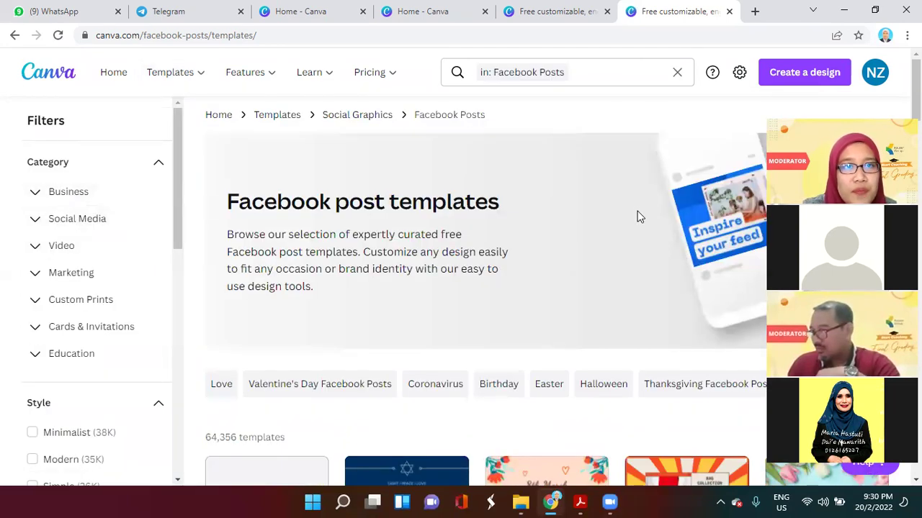
scroll(475, 288, "down", 12)
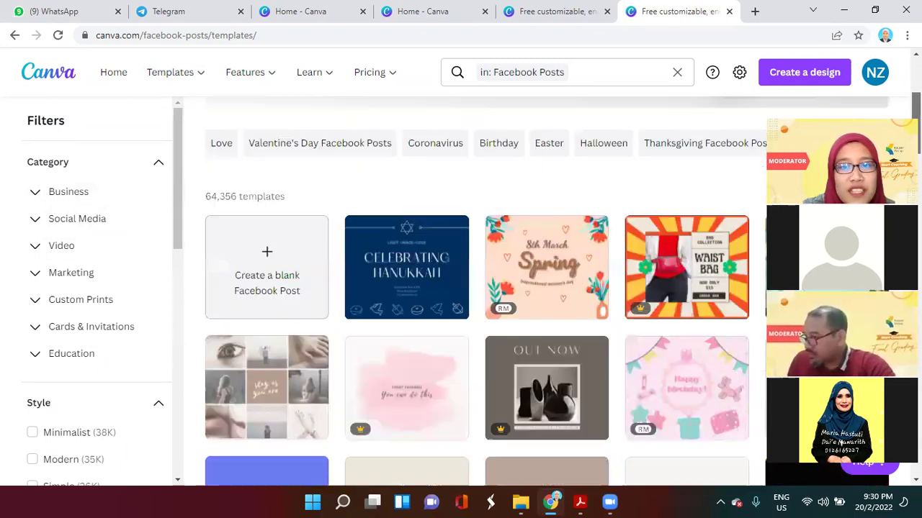
scroll(475, 288, "down", 1)
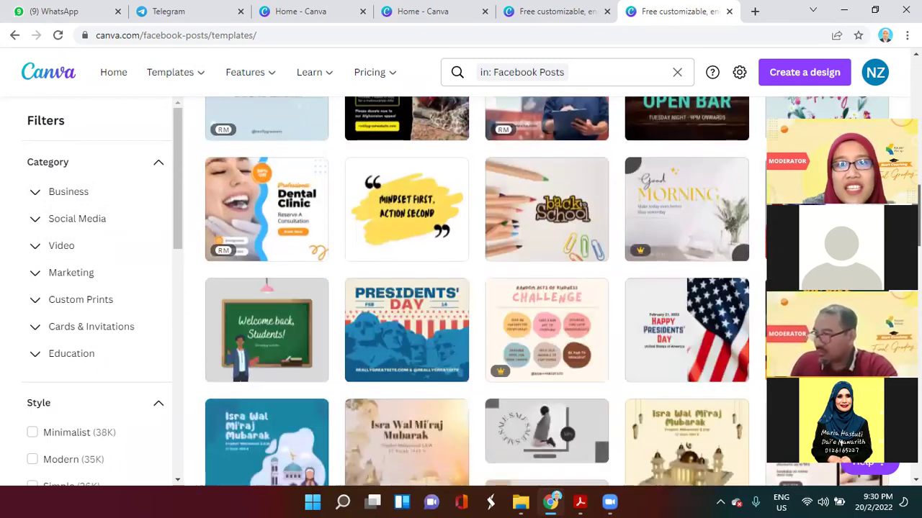
scroll(475, 288, "up", 6)
scroll(475, 288, "up", 1)
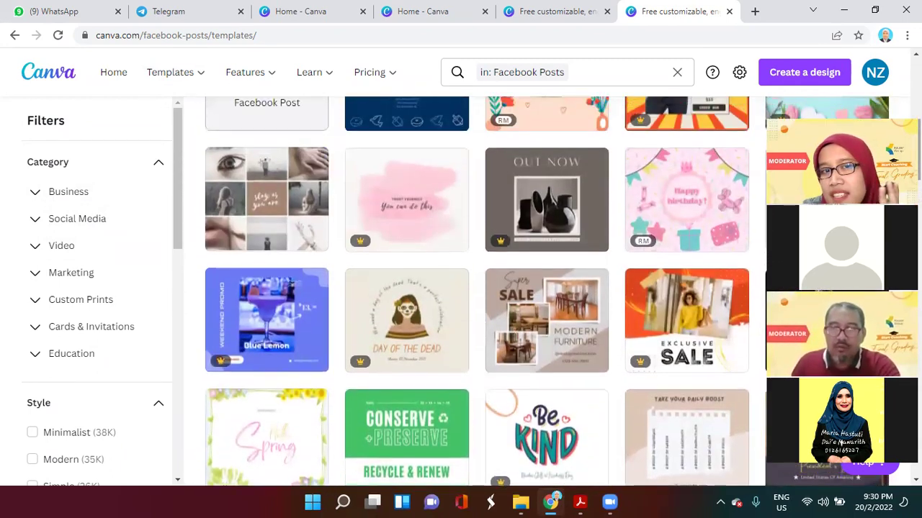
scroll(475, 288, "up", 4)
scroll(475, 288, "up", 1)
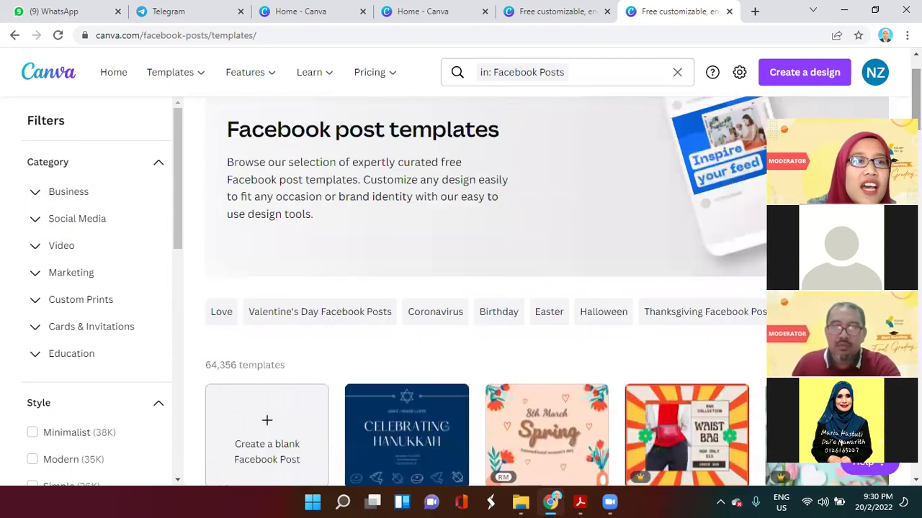
Return to the home page and open the "Brown World Day Of Social Justice Facebook Post" from the recent designs
left_click(124, 79)
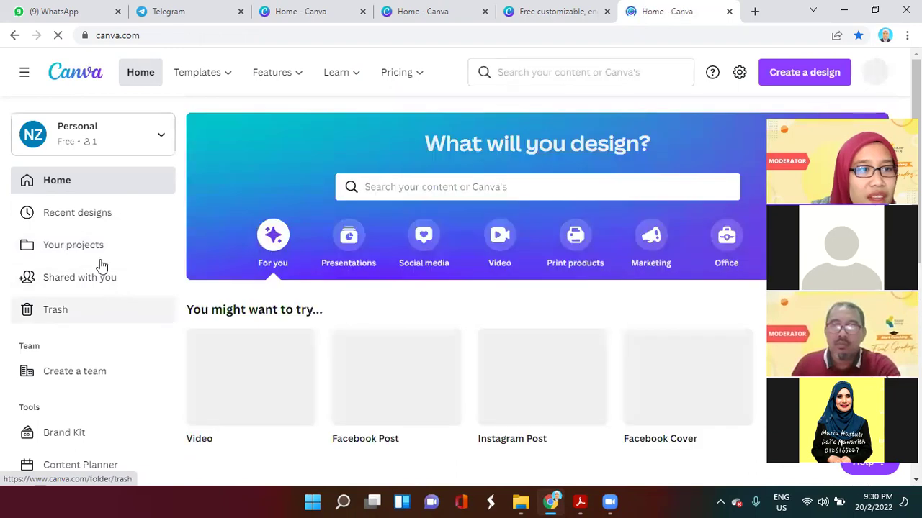
scroll(482, 363, "down", 1)
scroll(484, 365, "down", 3)
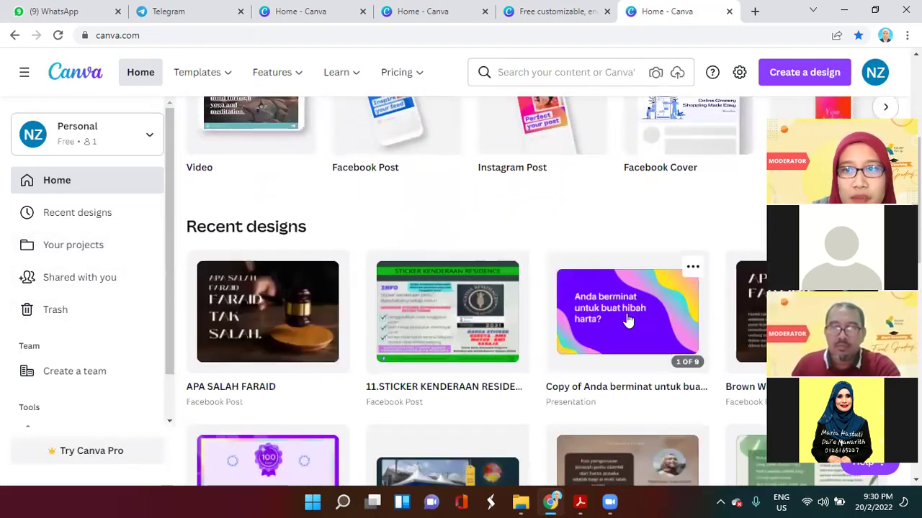
left_click(628, 320)
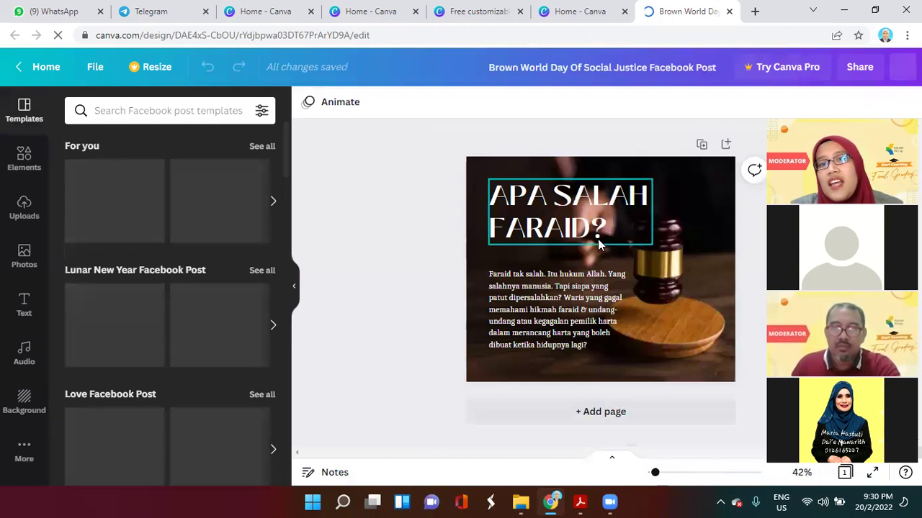
Check the font settings of the "APA SALAH FARAID?" heading and the body text, and view the fonts available for the heading
left_click(607, 226)
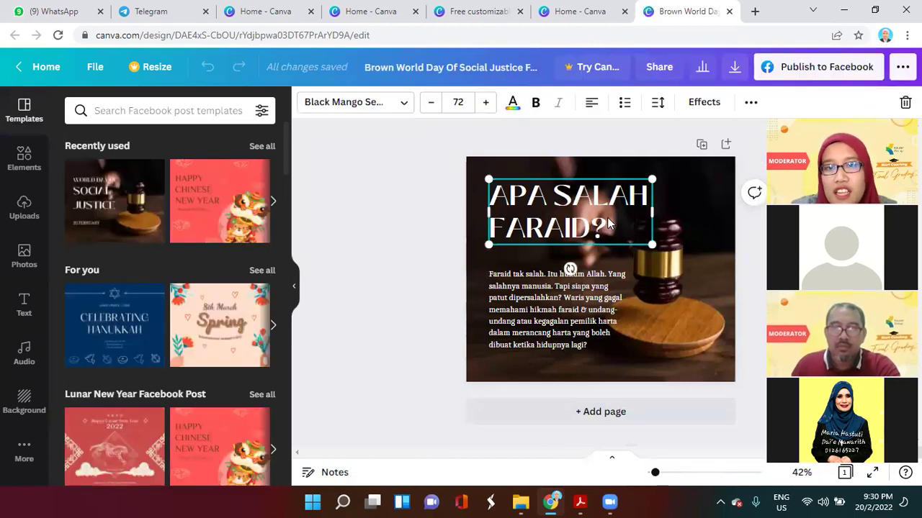
left_click(588, 297)
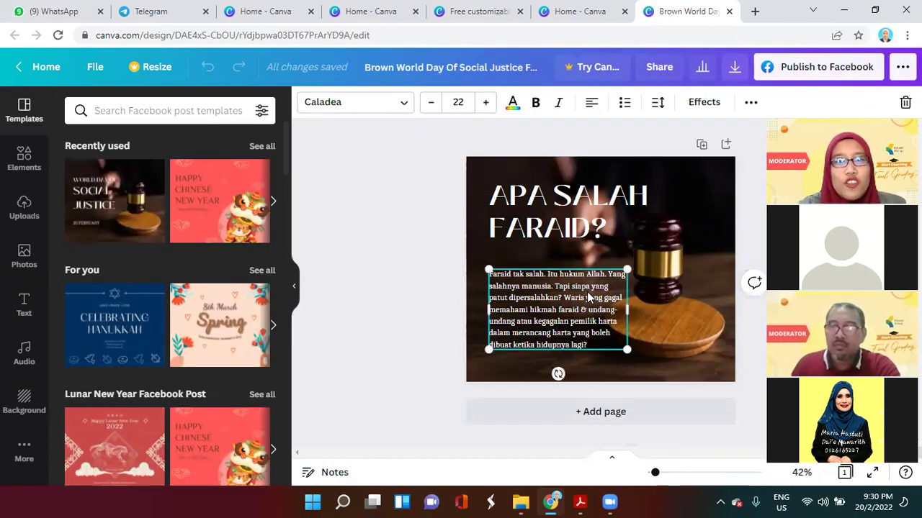
left_click(589, 236)
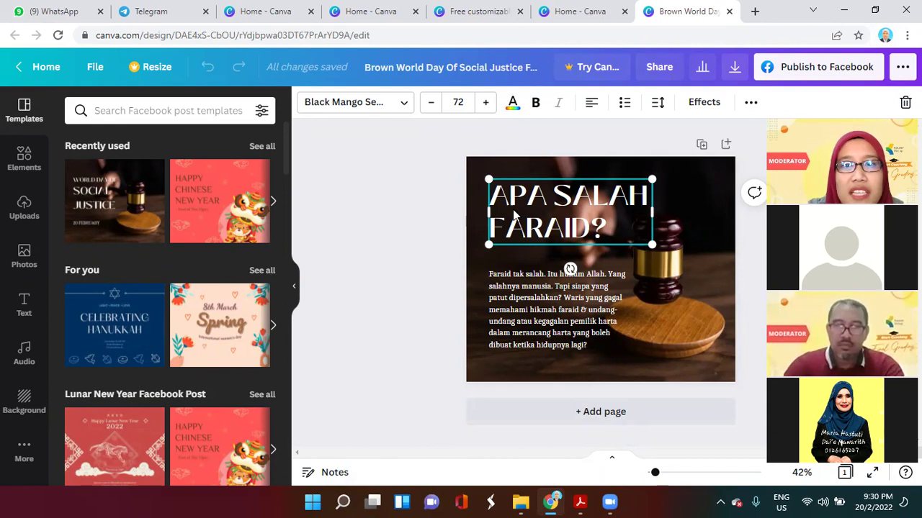
left_click(403, 107)
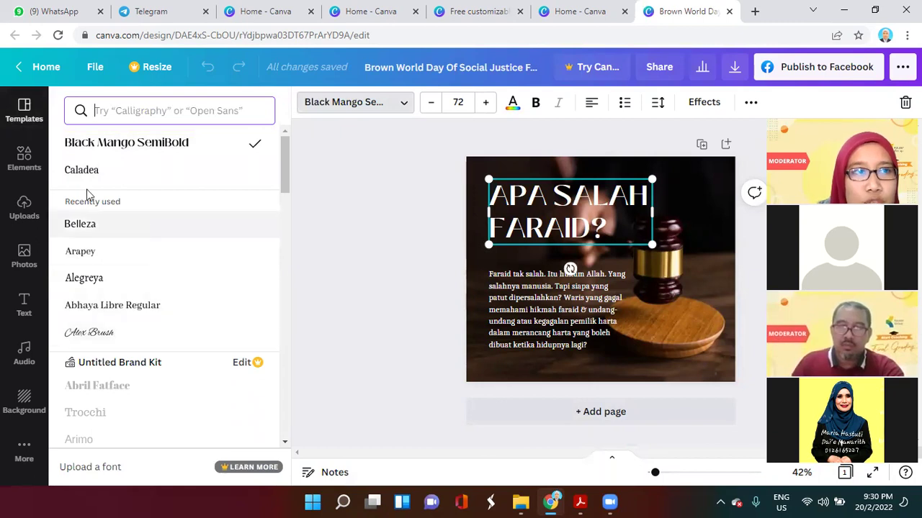
Return to the home page and open the "APA SALAH FARAID" design from the recent designs
left_click(21, 67)
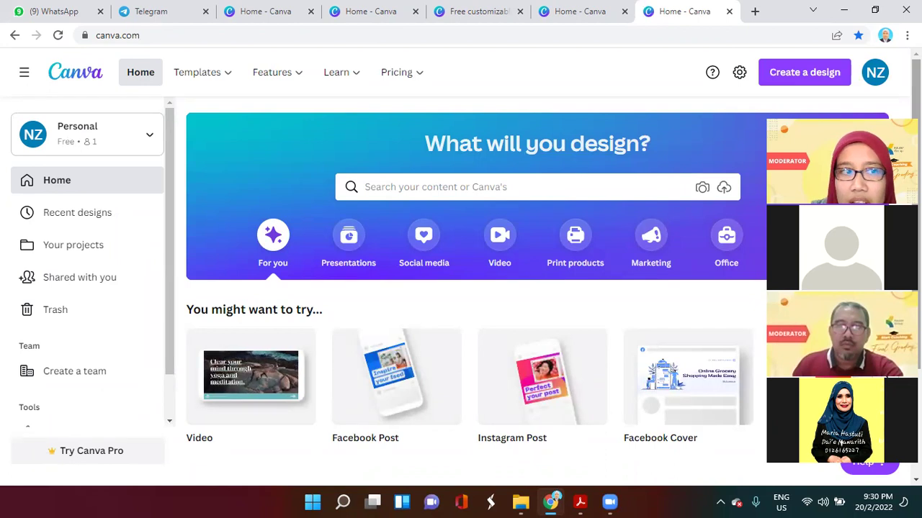
left_click(65, 218)
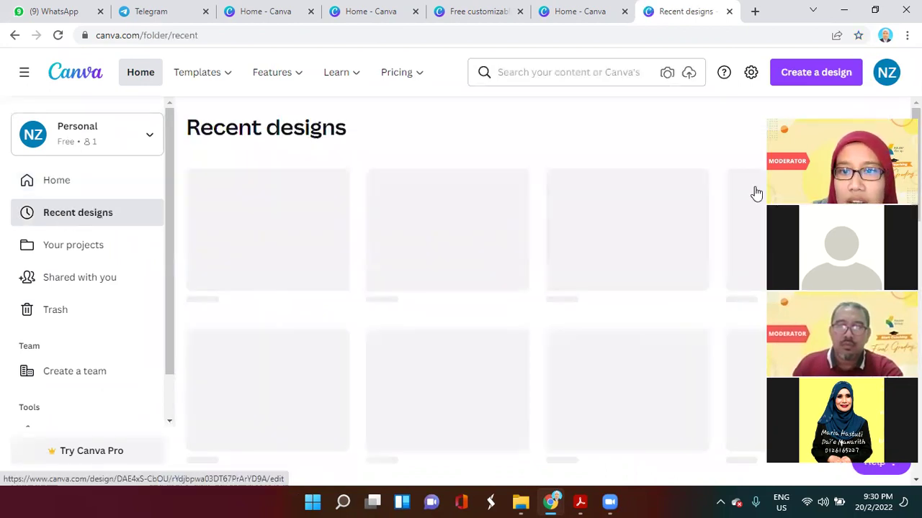
left_click(452, 222)
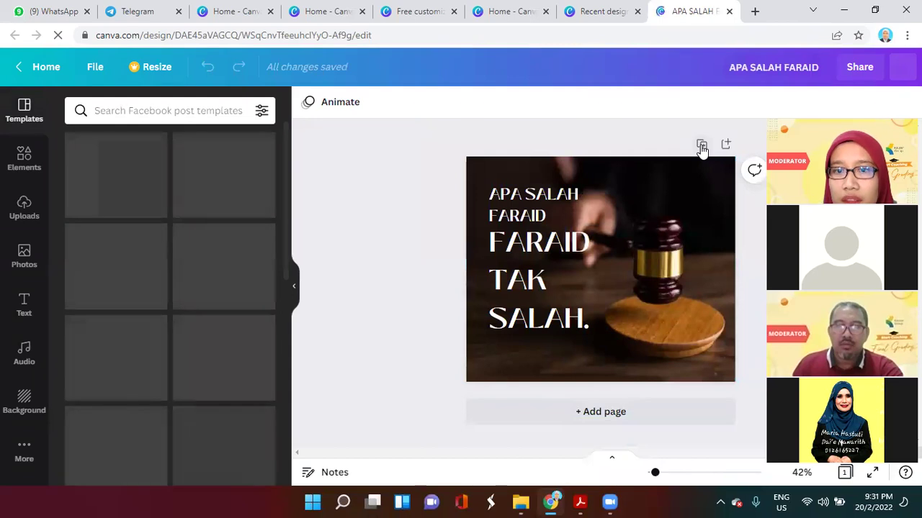
Return to the home page and reopen the "Brown World Day Of Social Justice Facebook Post" from the recent designs
left_click(22, 69)
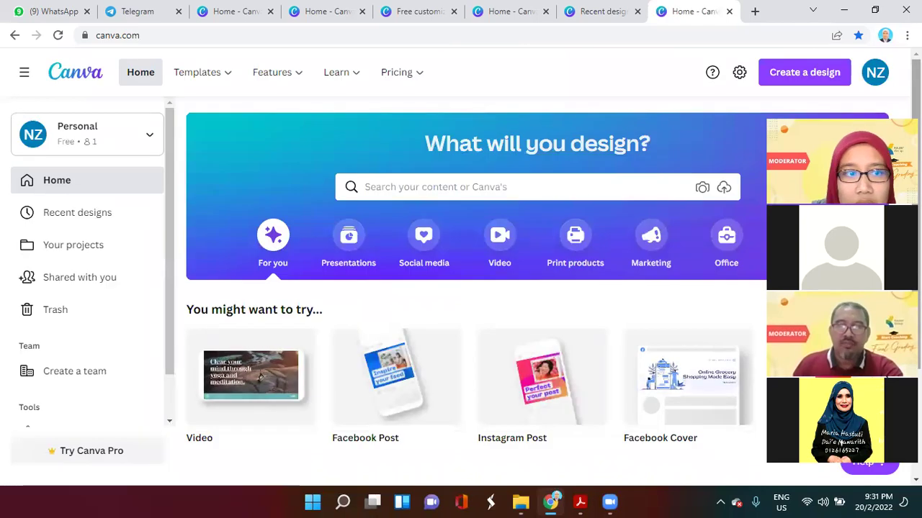
left_click(70, 214)
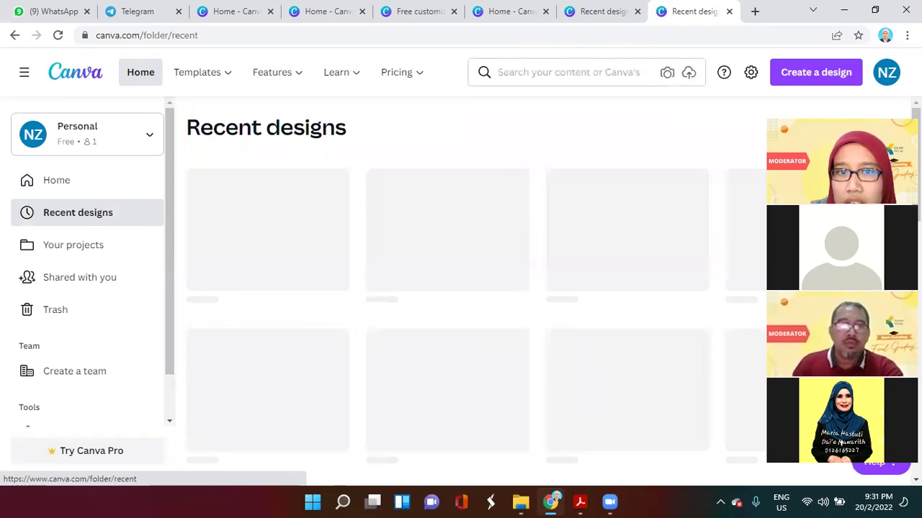
left_click(447, 241)
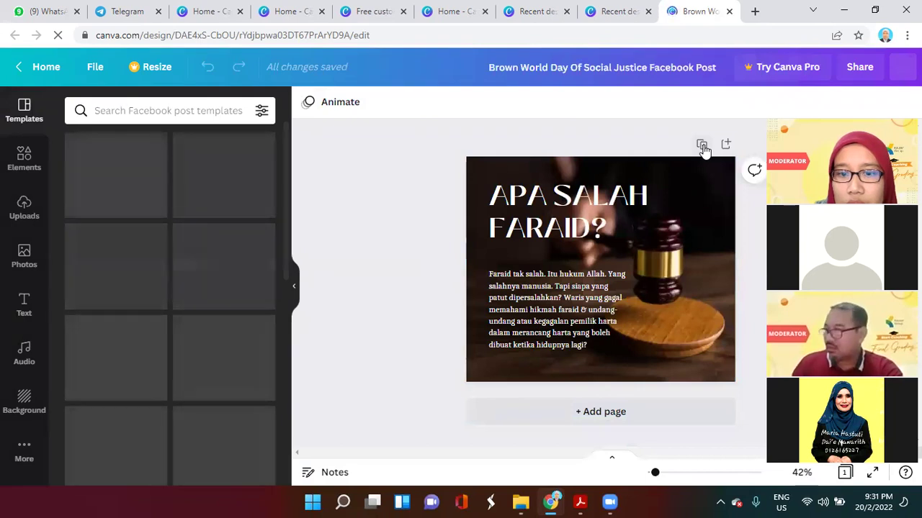
Duplicate the "APA SALAH FARAID?" page as a second page
left_click(703, 149)
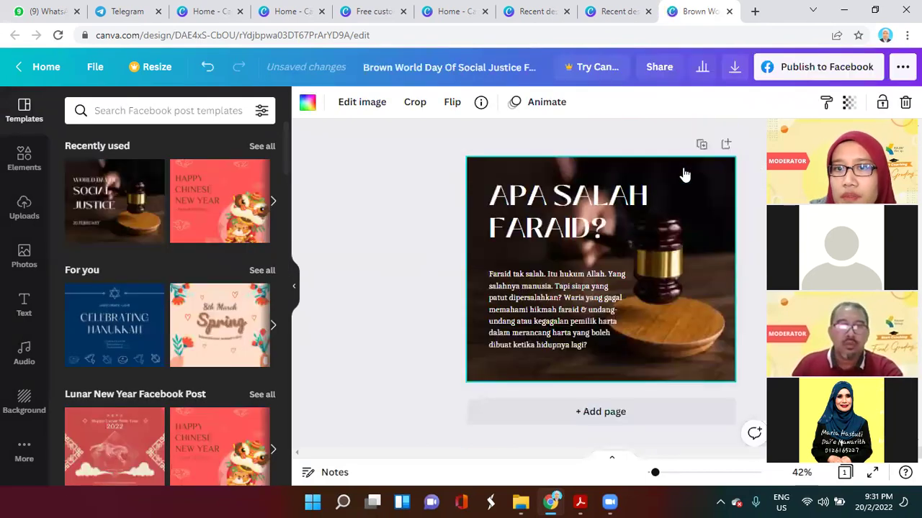
left_click(577, 209)
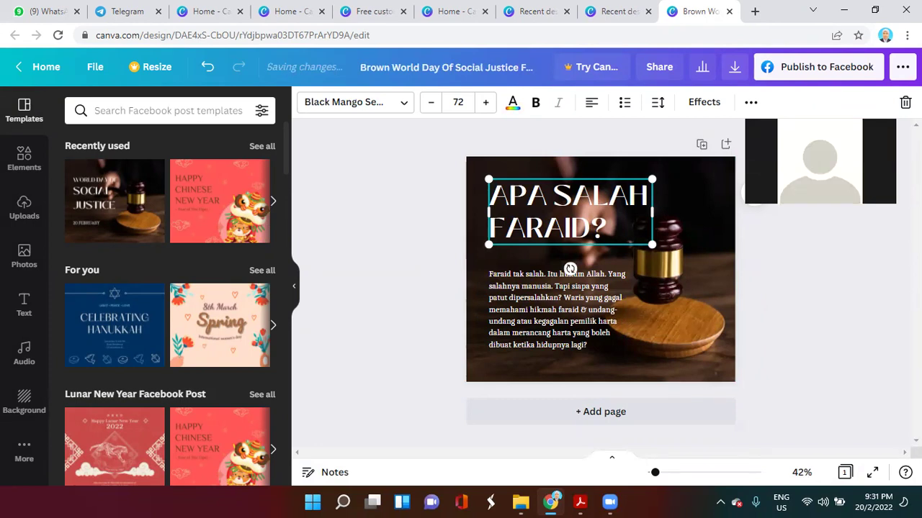
left_click(874, 303)
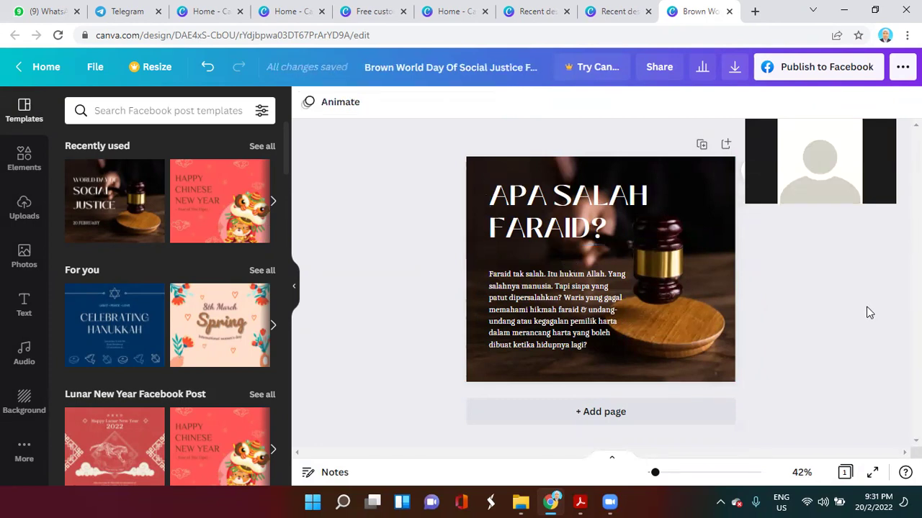
left_click(701, 144)
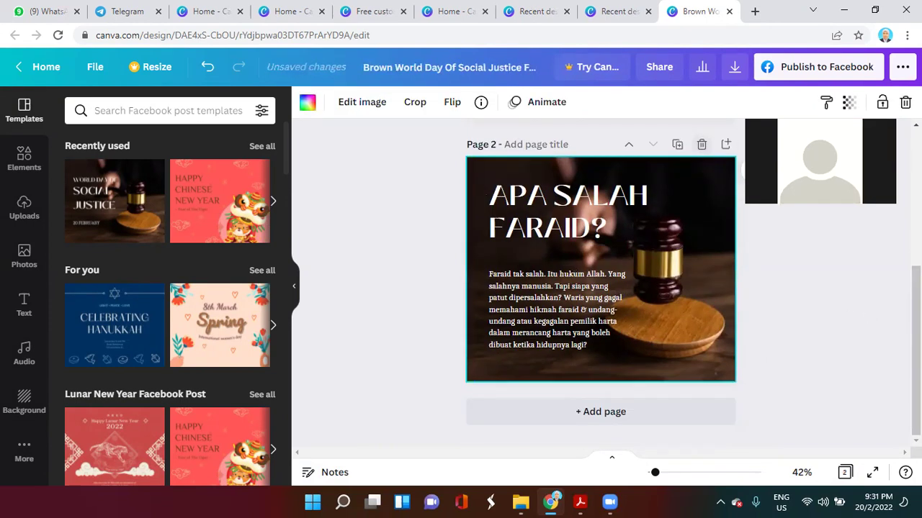
View the list of fonts available for the heading on page 1 and close it without choosing one
scroll(551, 257, "up", 4)
left_click(551, 257)
left_click(547, 229)
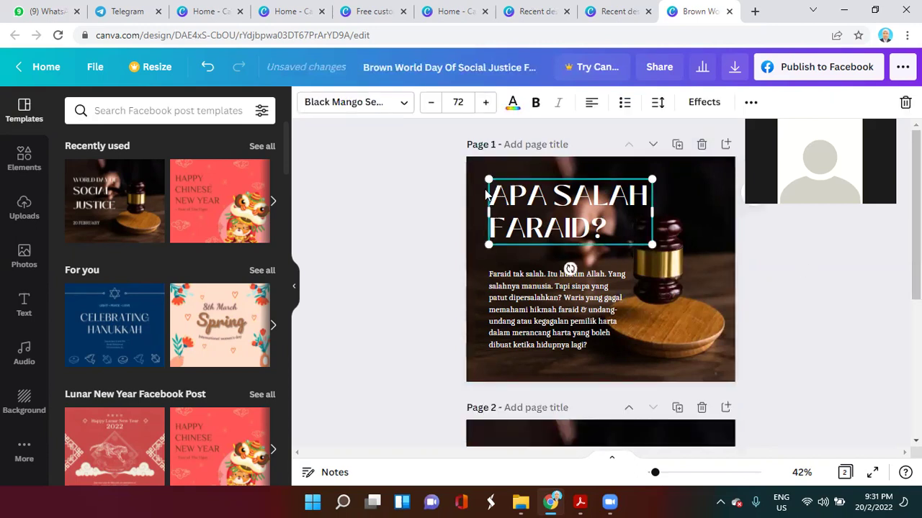
left_click(402, 106)
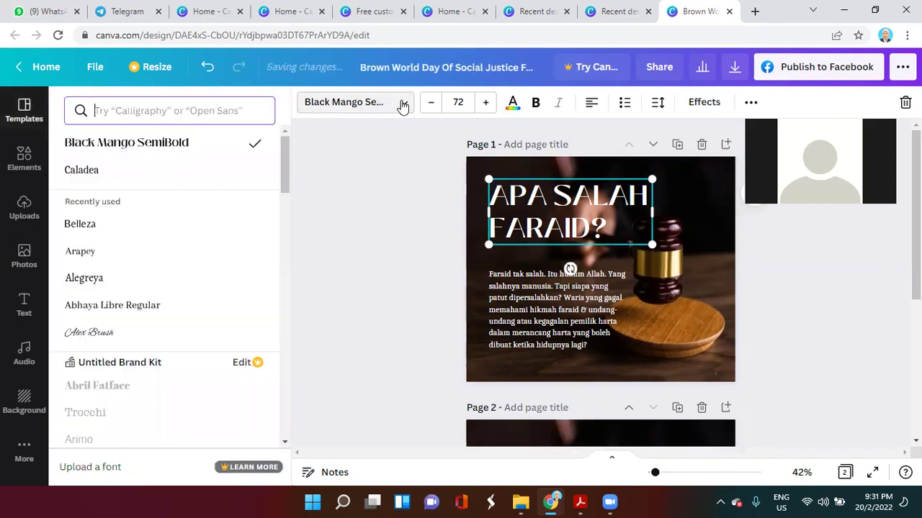
left_click(372, 148)
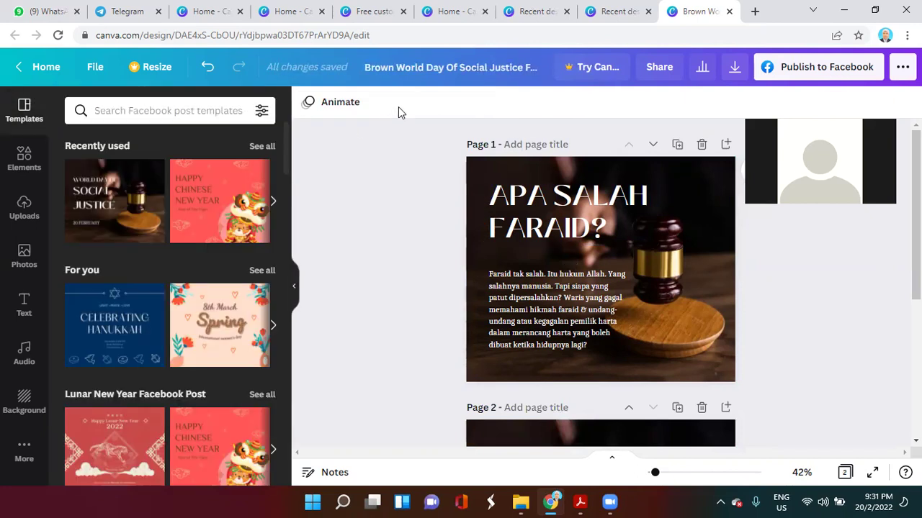
Try the Caladea, Belleza, Arapey and Alegreya fonts on the page 1 heading
left_click(566, 200)
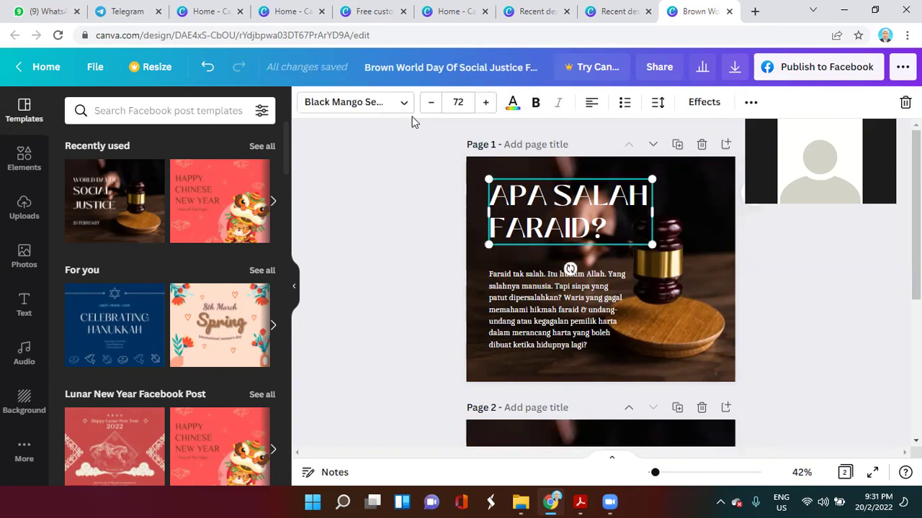
left_click(394, 172)
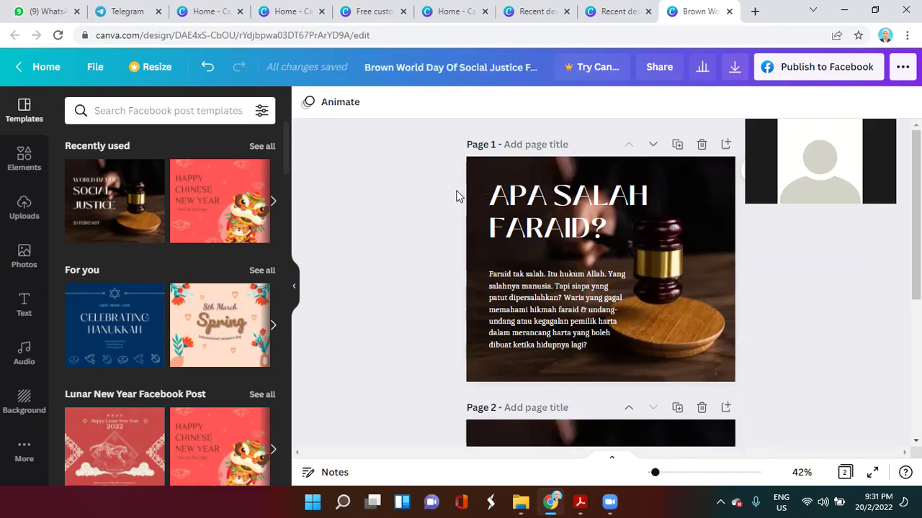
left_click(513, 203)
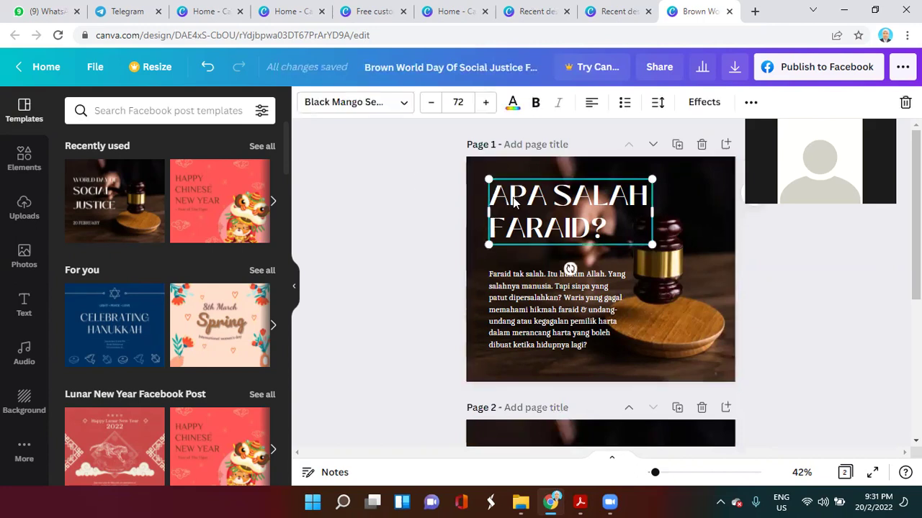
left_click(404, 103)
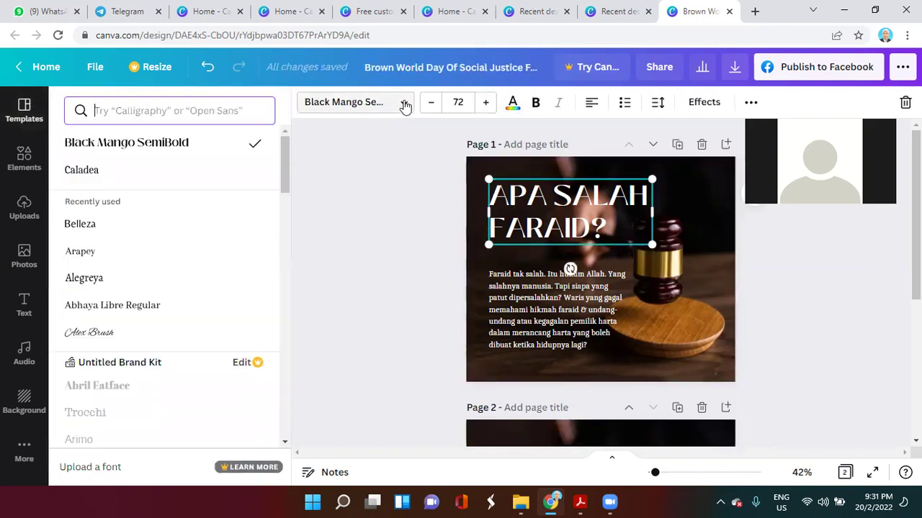
left_click(158, 170)
left_click(138, 224)
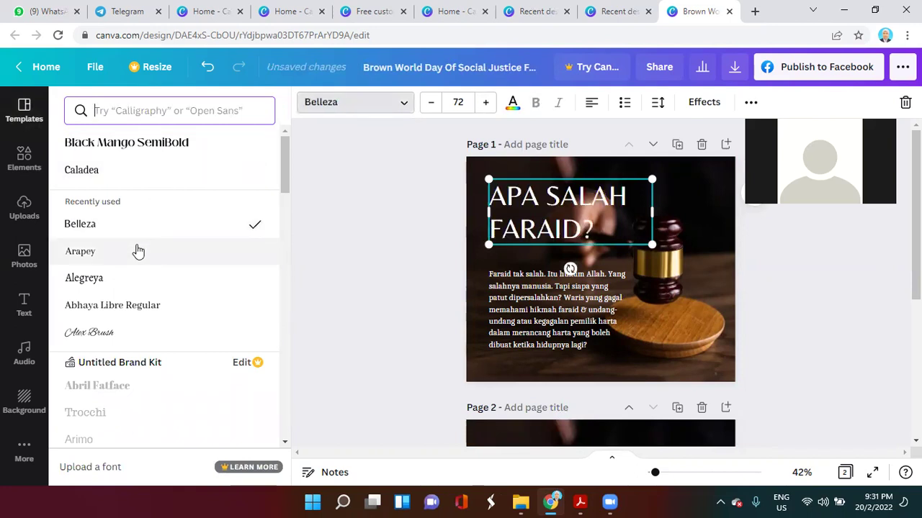
left_click(138, 251)
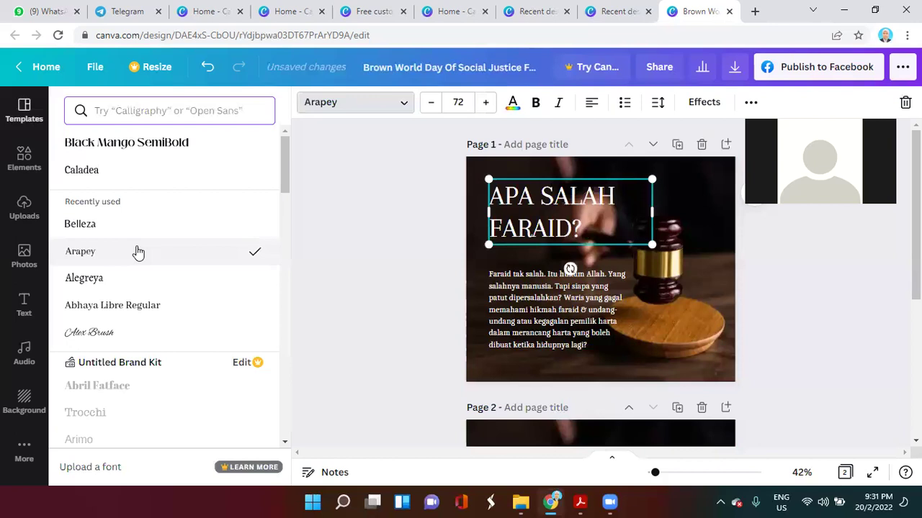
left_click(135, 278)
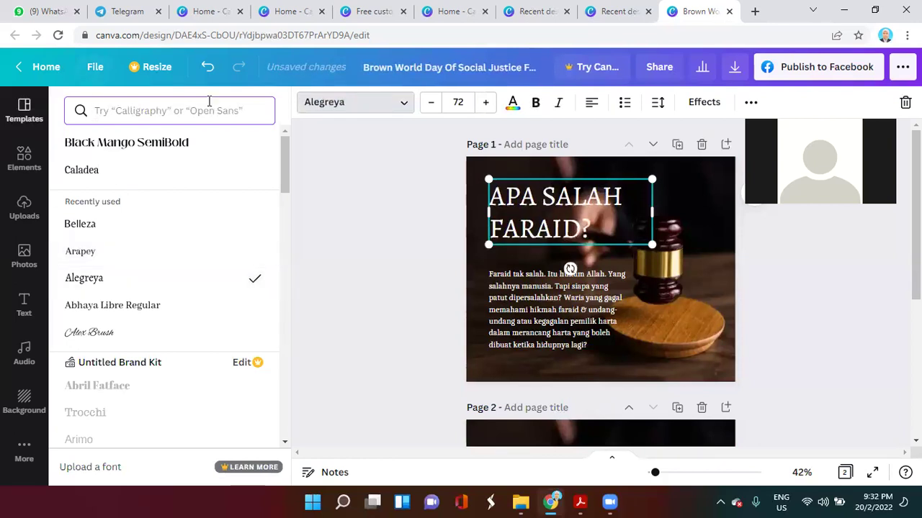
Undo the heading's font changes and the page duplication
left_click(208, 67)
left_click(207, 67)
left_click(207, 67)
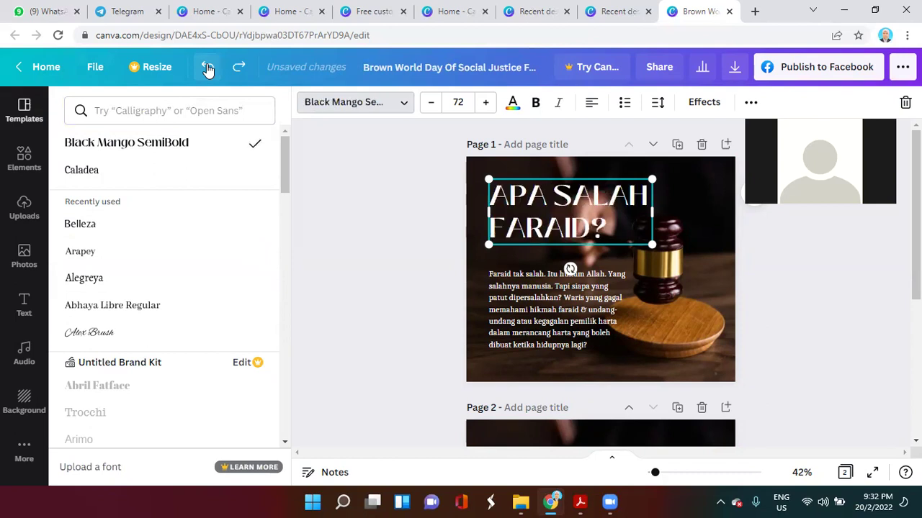
left_click(208, 67)
Set the font size of the "APA SALAH FARAID?" heading to 42
left_click(585, 302)
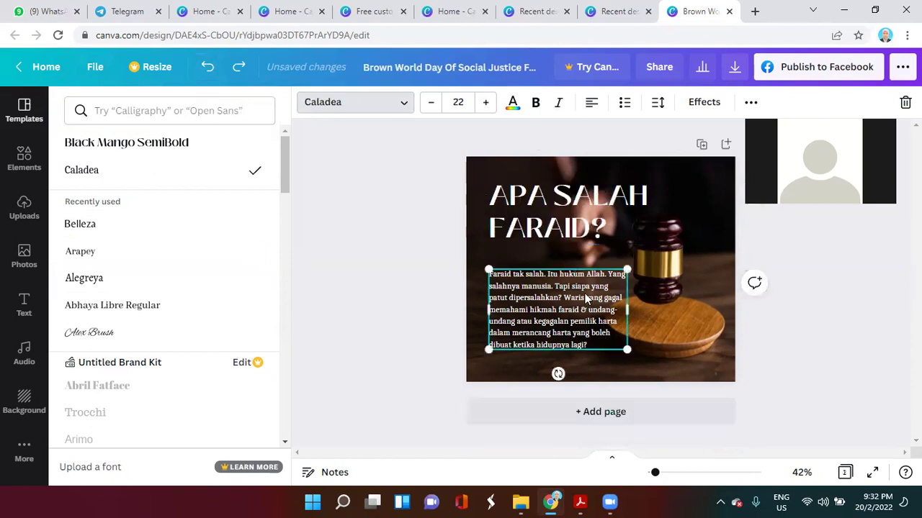
left_click(566, 184)
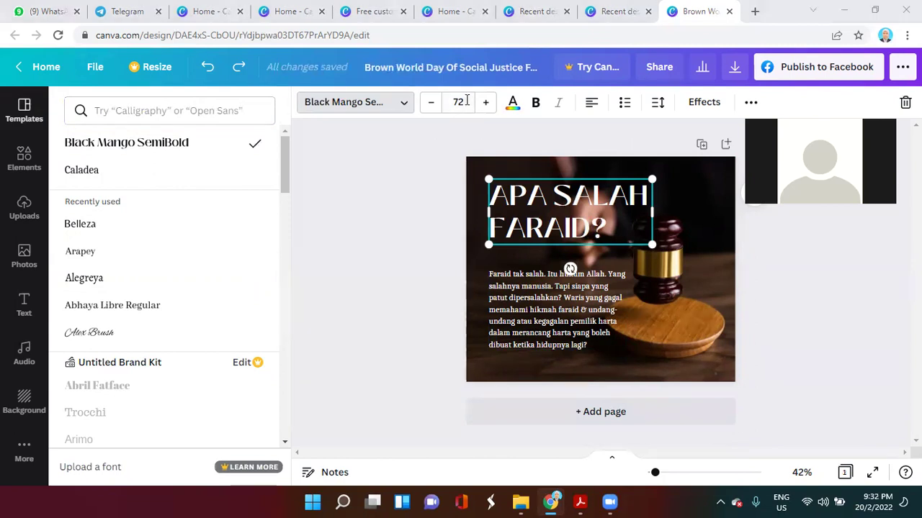
left_click(407, 185)
left_click(523, 191)
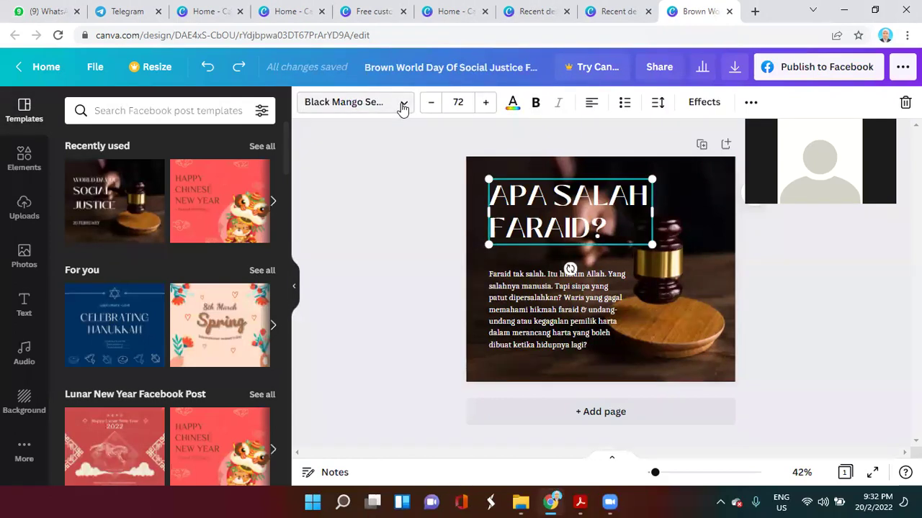
left_click(457, 105)
left_click(459, 139)
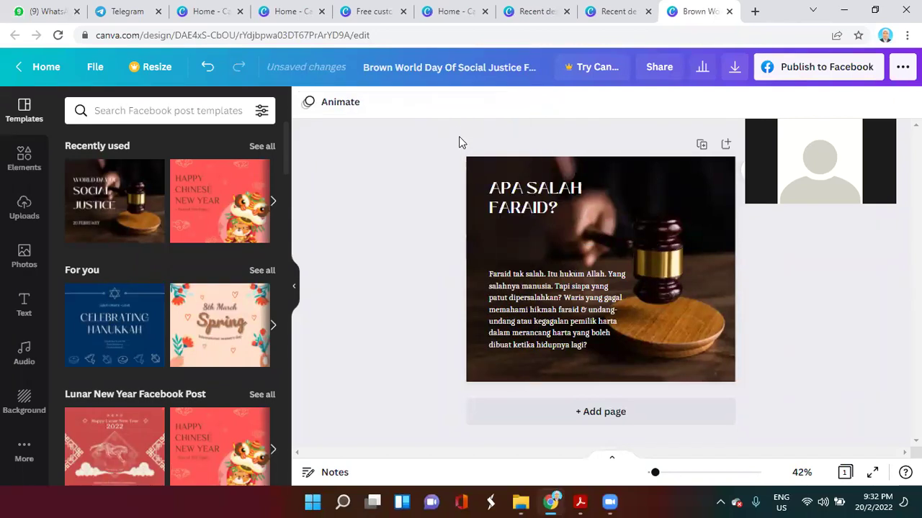
Set the font size of the "APA SALAH FARAID?" heading to 72
left_click(517, 188)
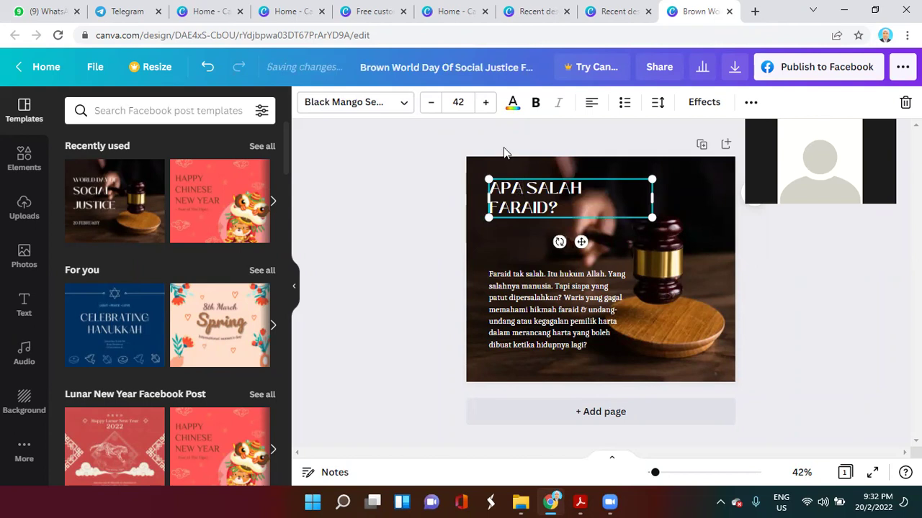
left_click(458, 102)
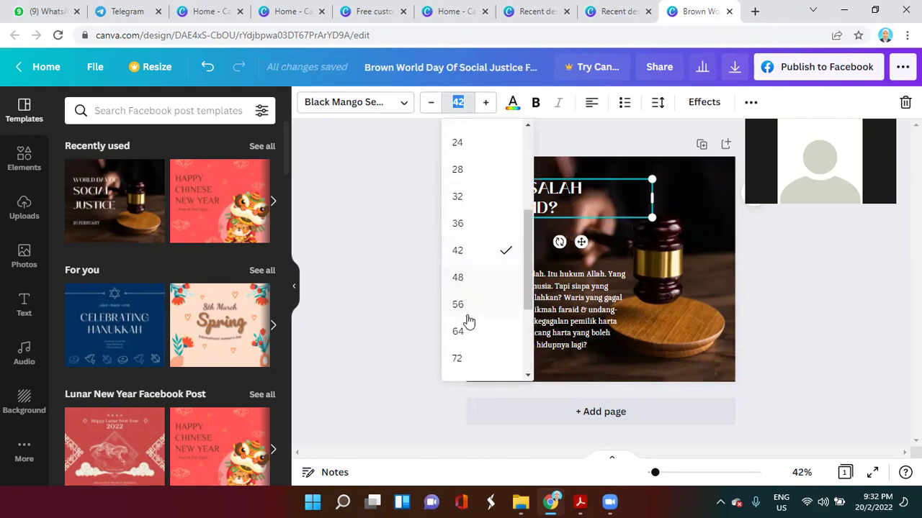
left_click(462, 360)
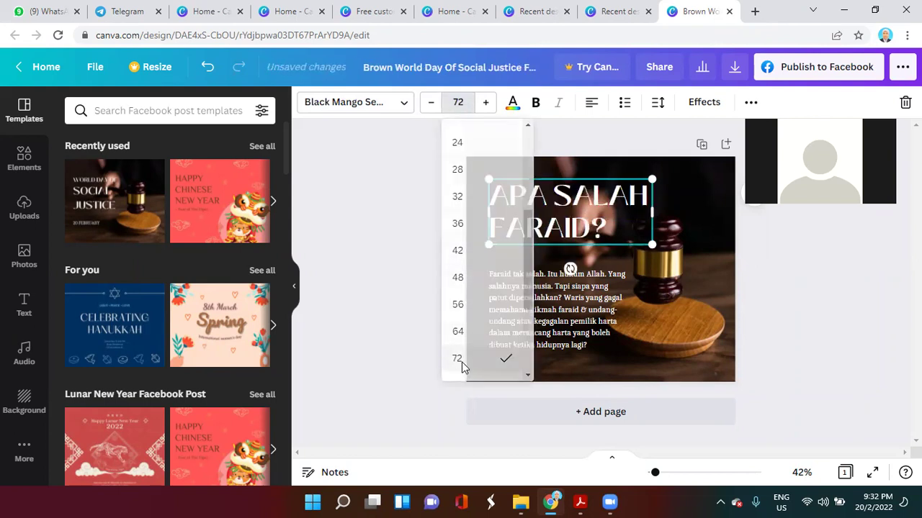
Recolor the "APA SALAH FARAID?" heading with the green brand colour
left_click(540, 206)
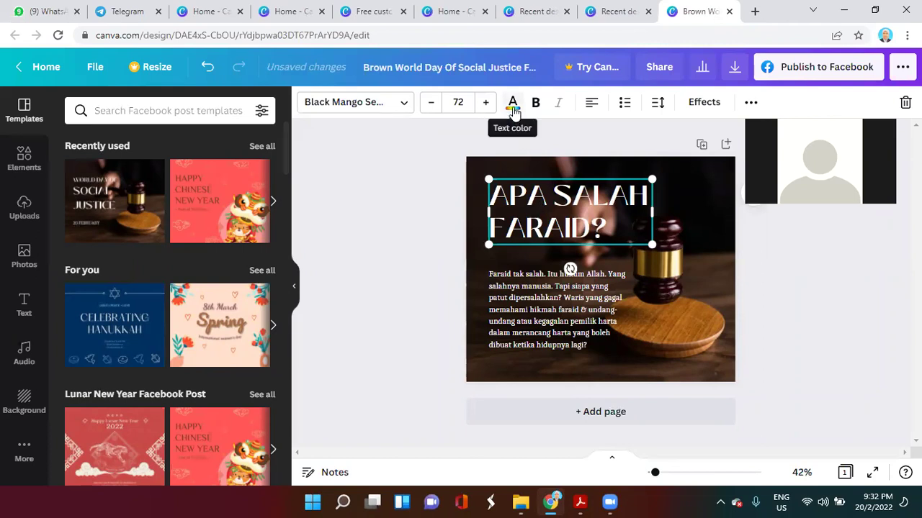
left_click(545, 210)
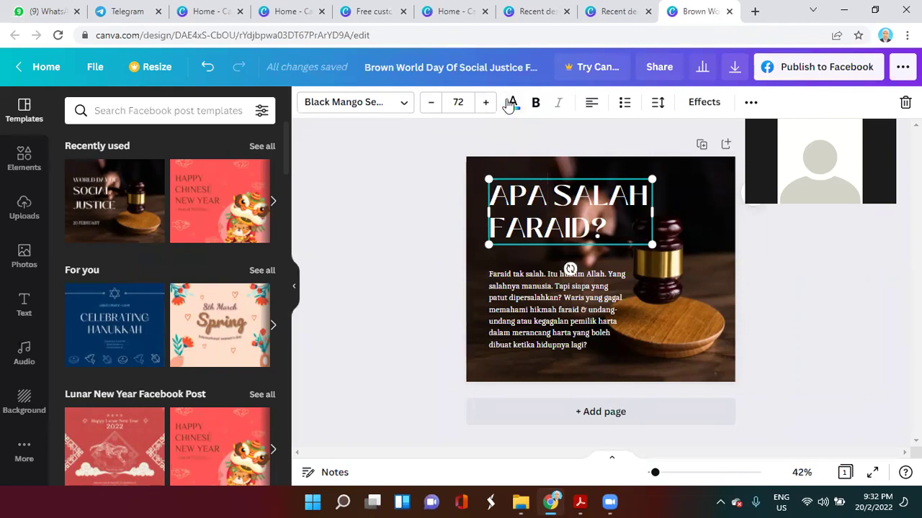
left_click(512, 104)
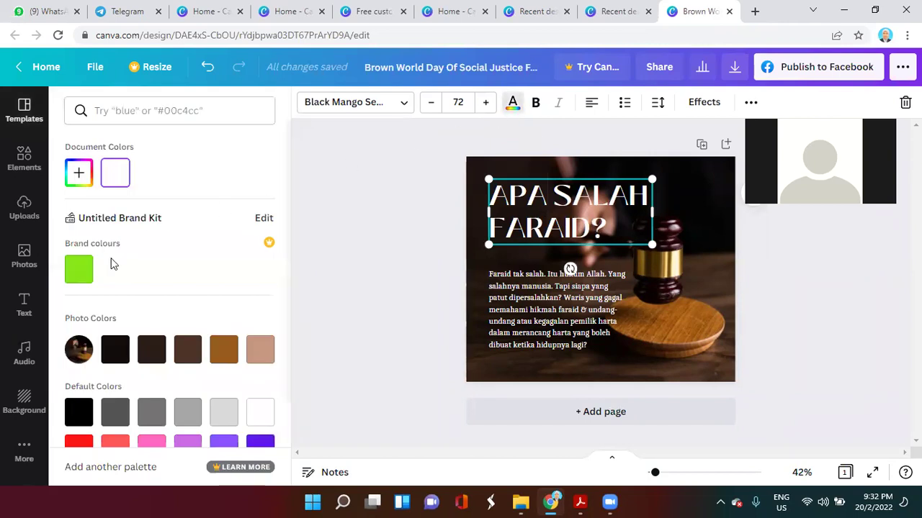
left_click(78, 275)
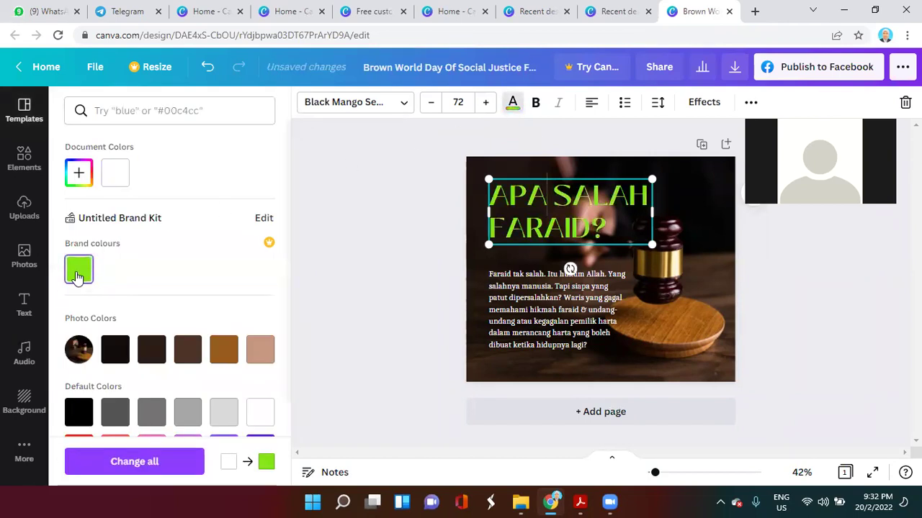
key("Escape")
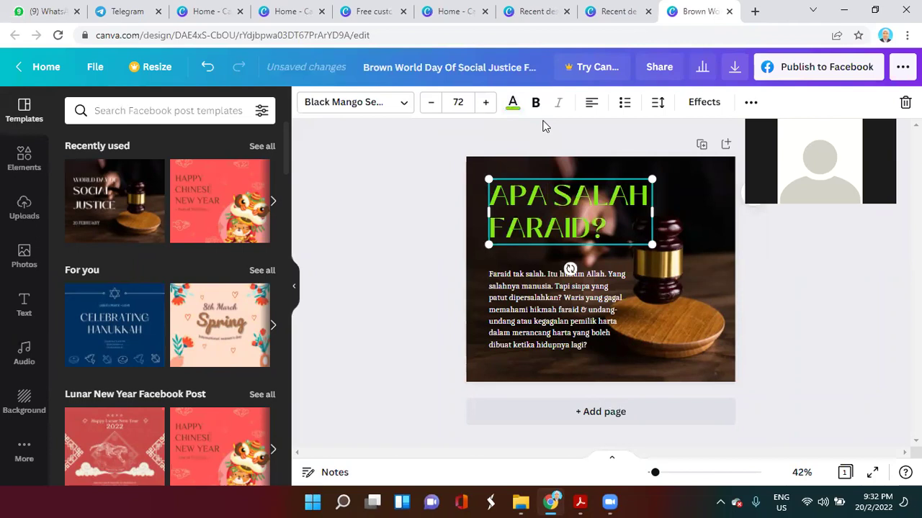
Try bold on the "APA SALAH FARAID?" heading and cycle its alignment options, ending on centred text
left_click(535, 103)
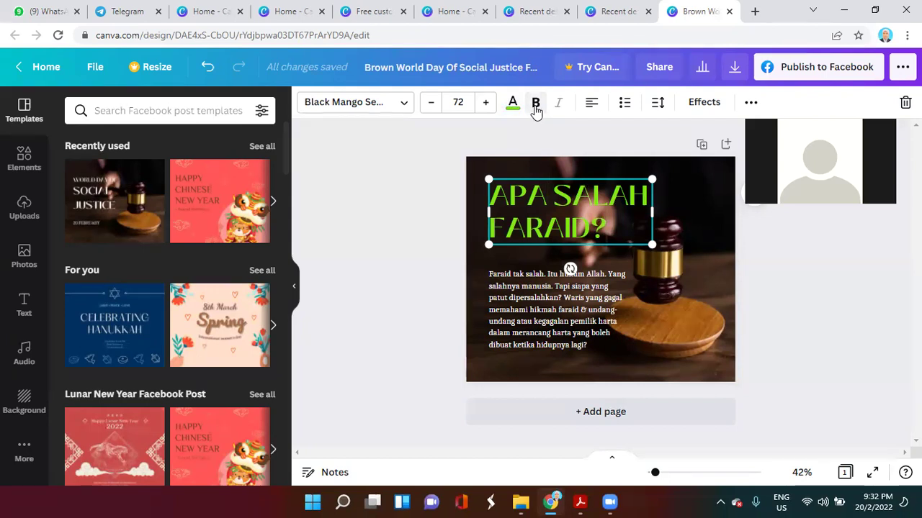
left_click(592, 105)
left_click(591, 105)
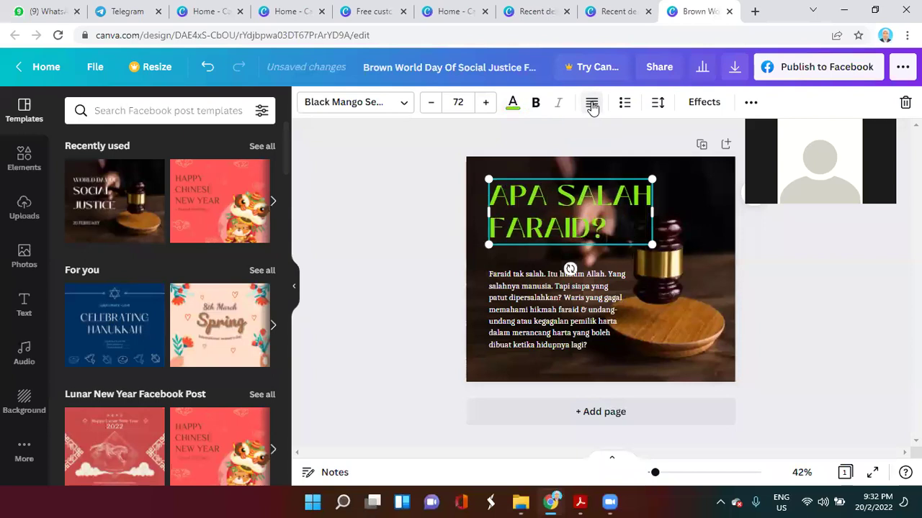
left_click(592, 106)
left_click(592, 105)
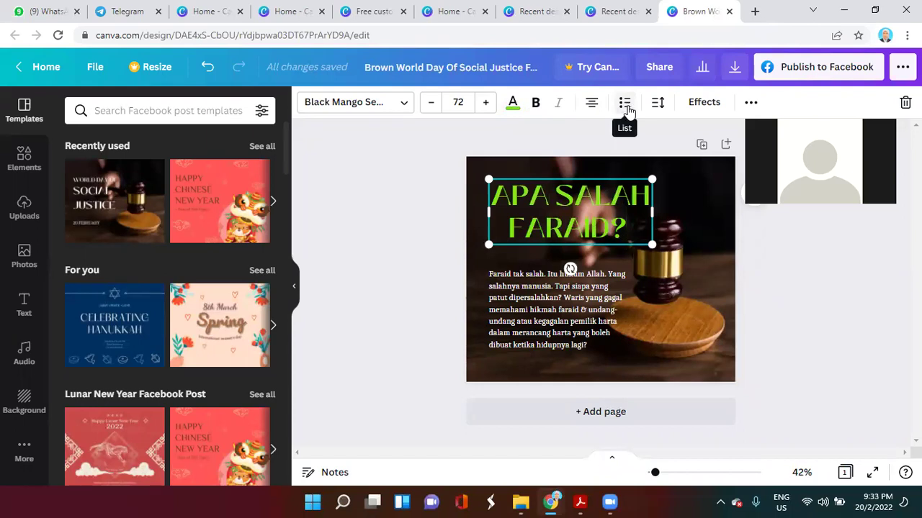
Cycle the heading through the list styles, including numbering, and turn the list off again
left_click(625, 105)
left_click(625, 105)
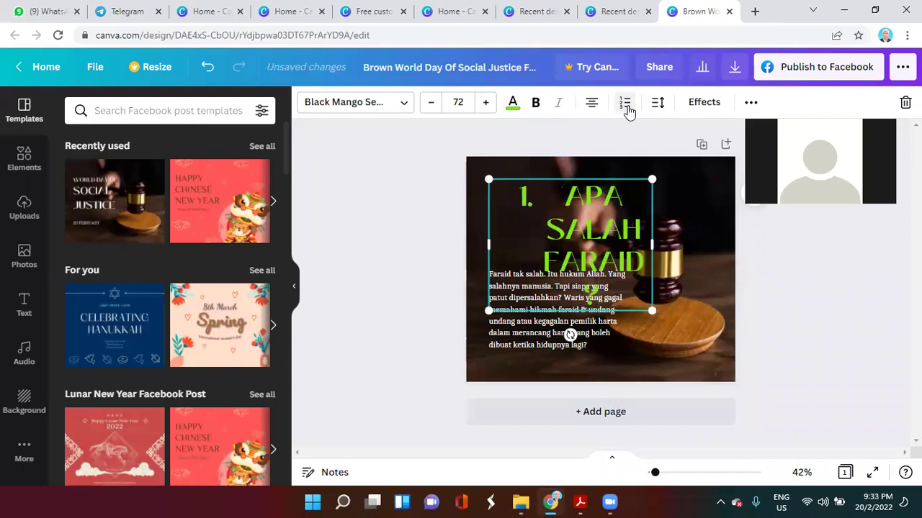
left_click(625, 105)
Set the heading's line spacing to 1.12 and its letter spacing to 384
left_click(658, 104)
left_click(659, 106)
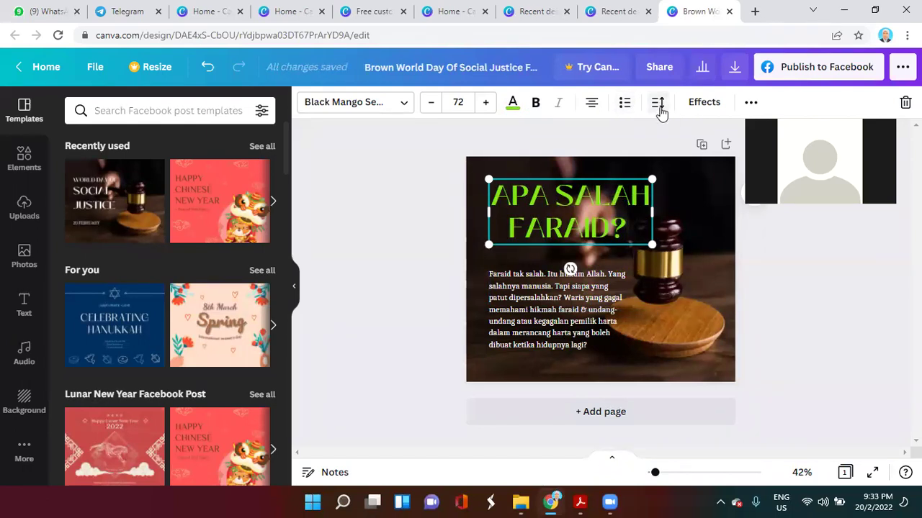
left_click(658, 105)
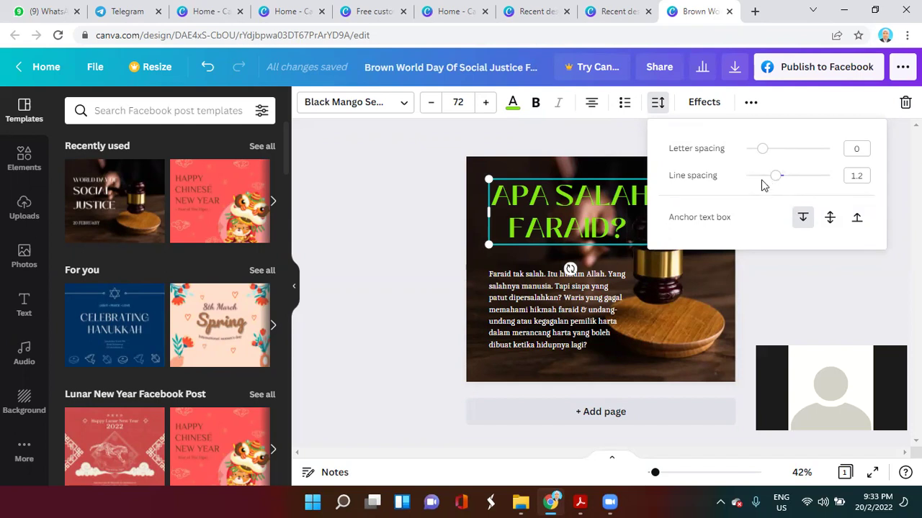
mouse_move(765, 149)
left_mouse_down()
mouse_move(790, 152)
mouse_move(766, 150)
left_mouse_up()
mouse_move(783, 180)
left_mouse_down()
mouse_move(807, 177)
mouse_move(765, 184)
left_mouse_up()
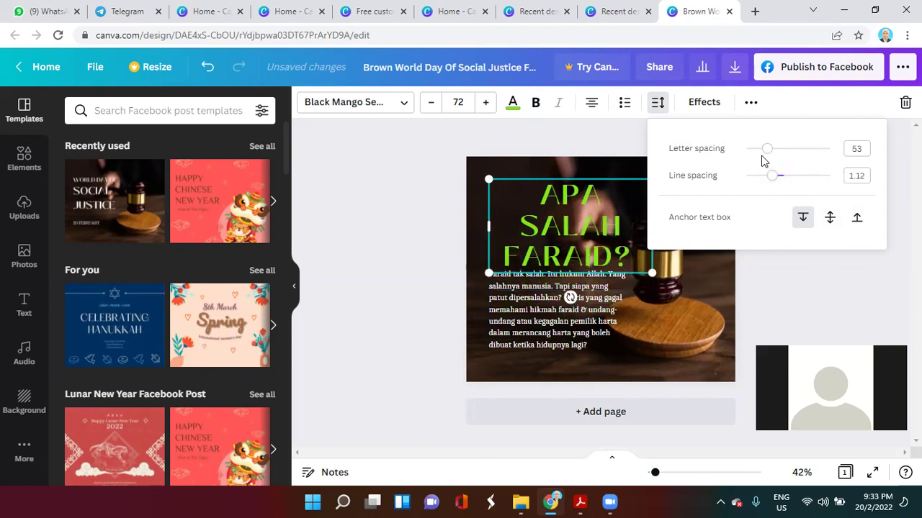
left_click_drag(767, 149, 795, 150)
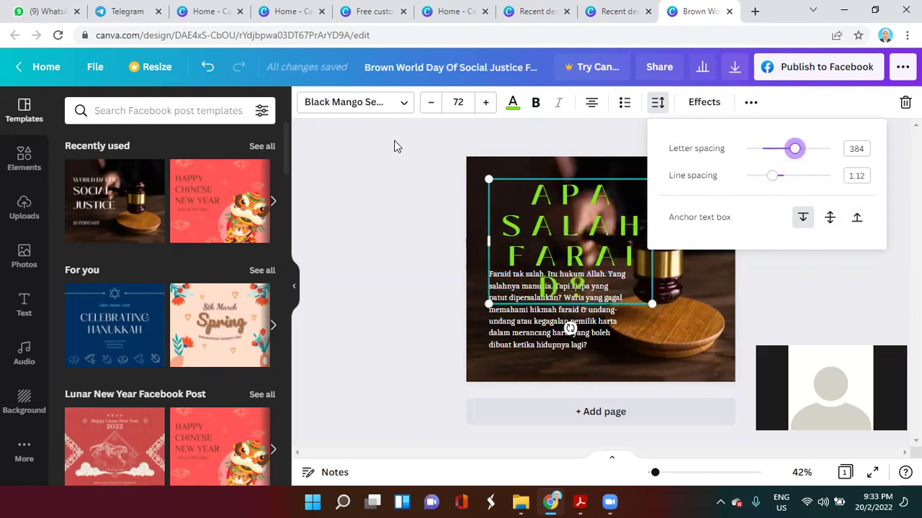
Undo the heading's spacing, list, alignment and colour changes to restore the white, left-aligned text
left_click(368, 172)
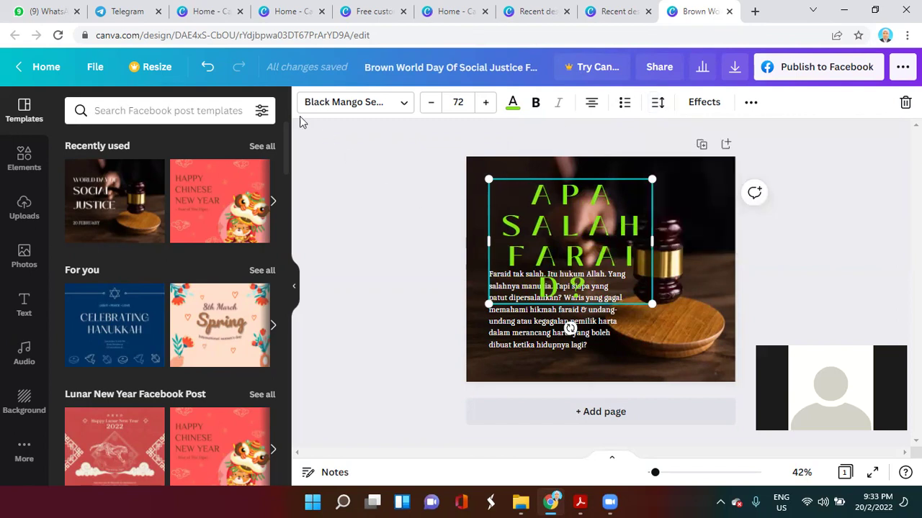
left_click(207, 67)
left_click(207, 67)
left_click(206, 67)
left_click(206, 67)
left_click(206, 67)
left_click(207, 67)
left_click(207, 67)
left_click(206, 67)
left_click(206, 67)
left_click(207, 67)
left_click(206, 67)
left_click(352, 267)
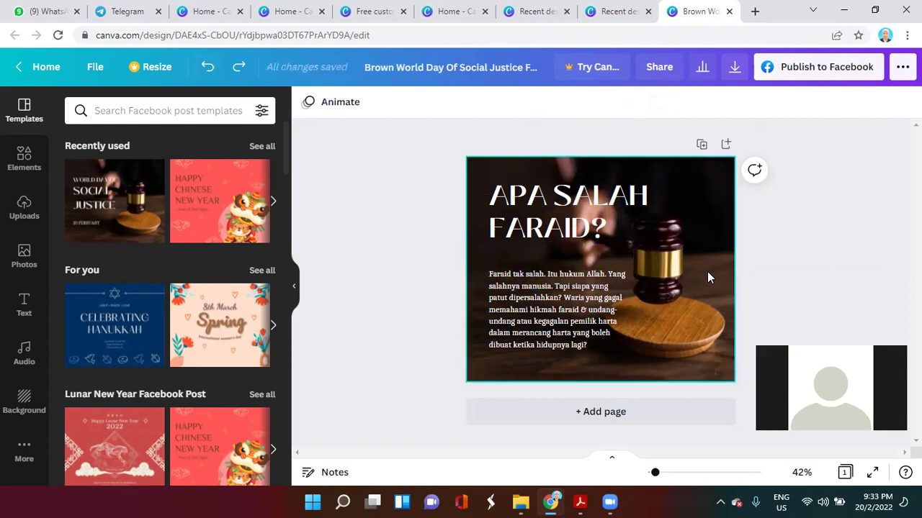
left_click(550, 283)
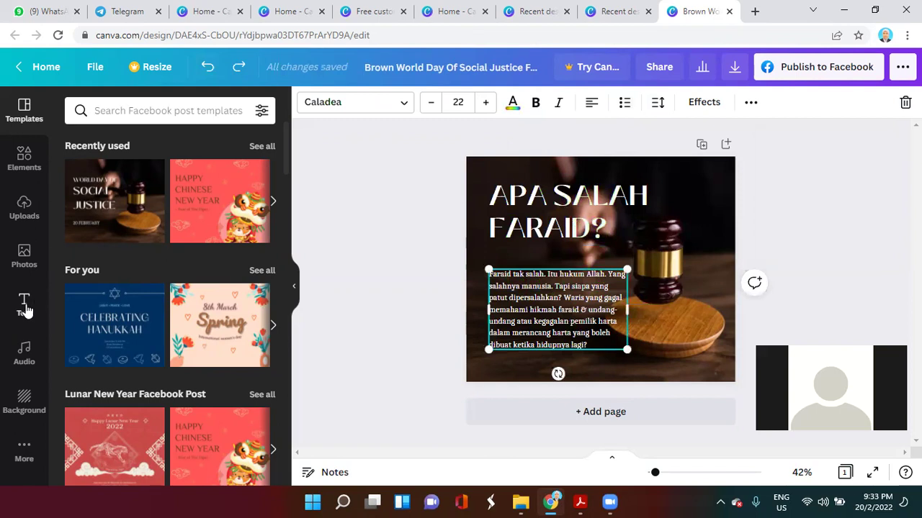
left_click(417, 282)
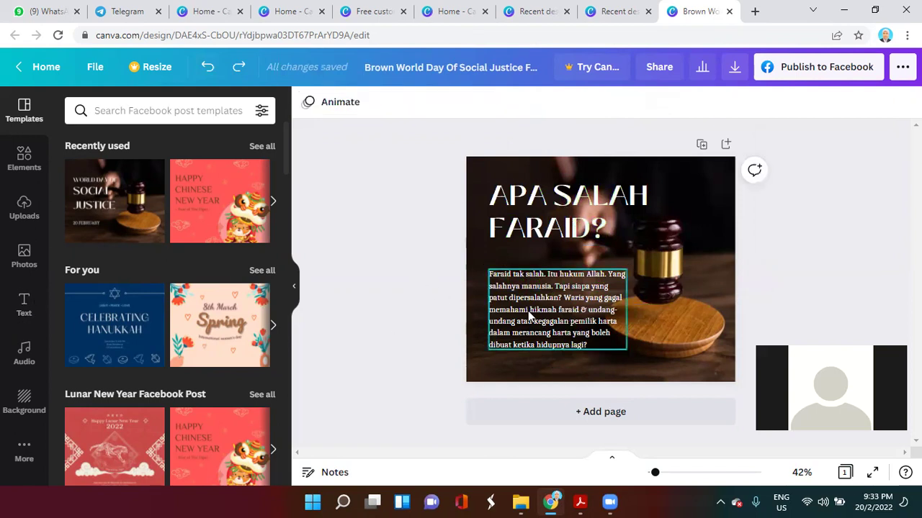
left_click(531, 315)
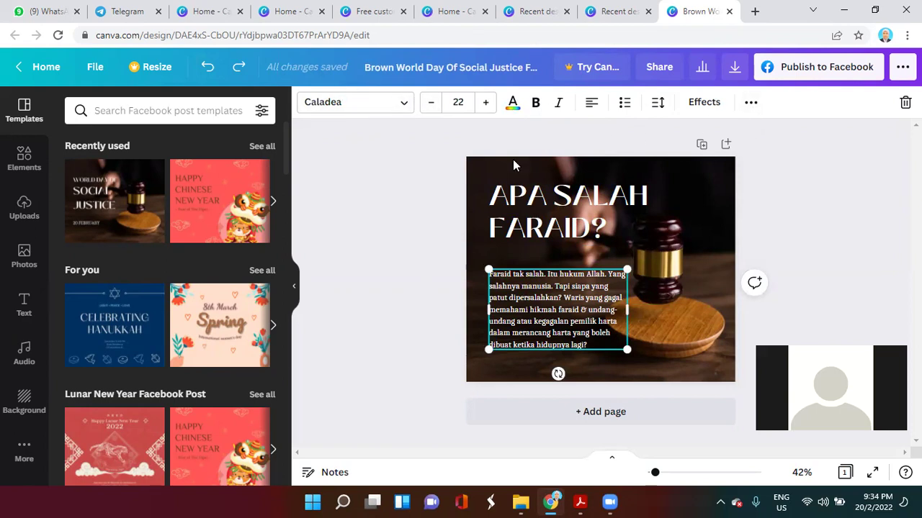
left_click(857, 191)
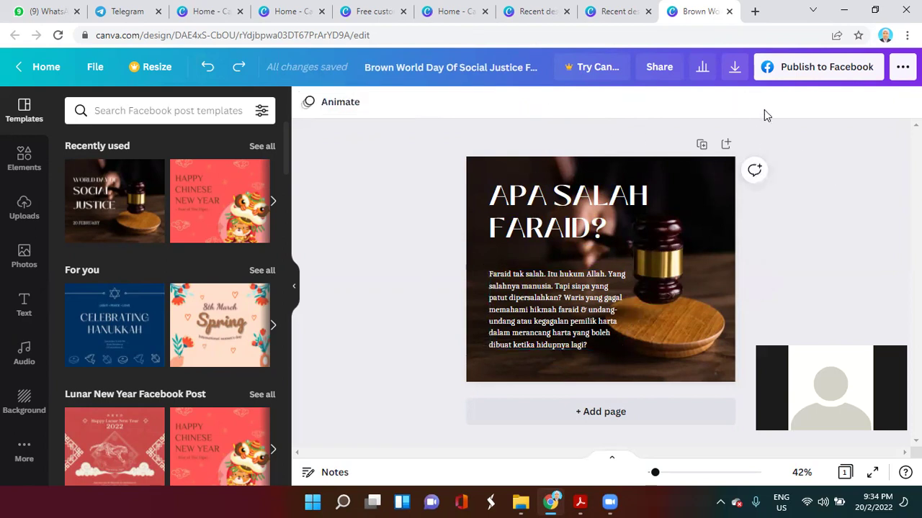
Review the file types available for downloading the design, such as PNG, JPG, PDF, MP4 and GIF
left_click(734, 72)
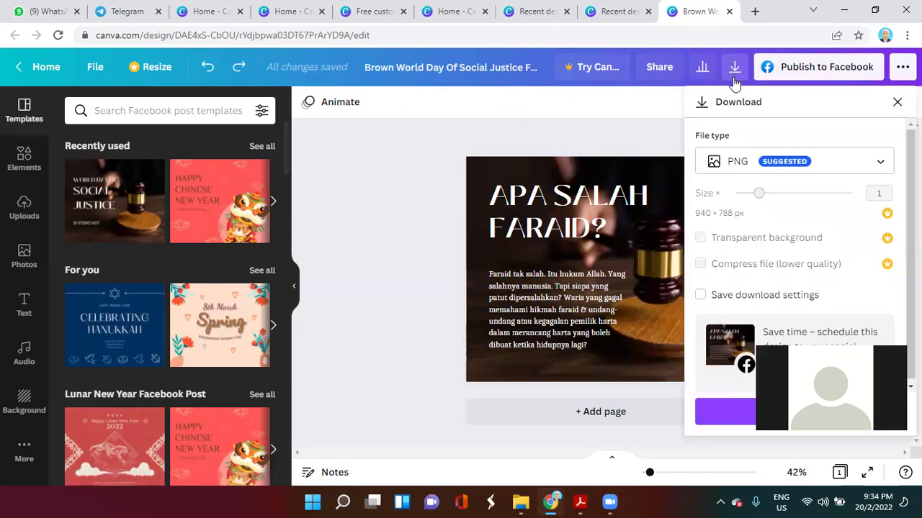
left_click(869, 168)
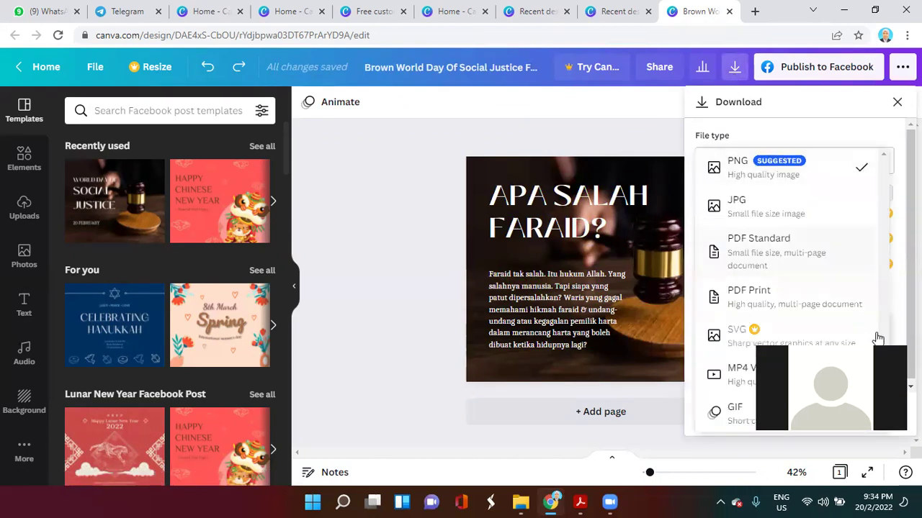
left_click(535, 397)
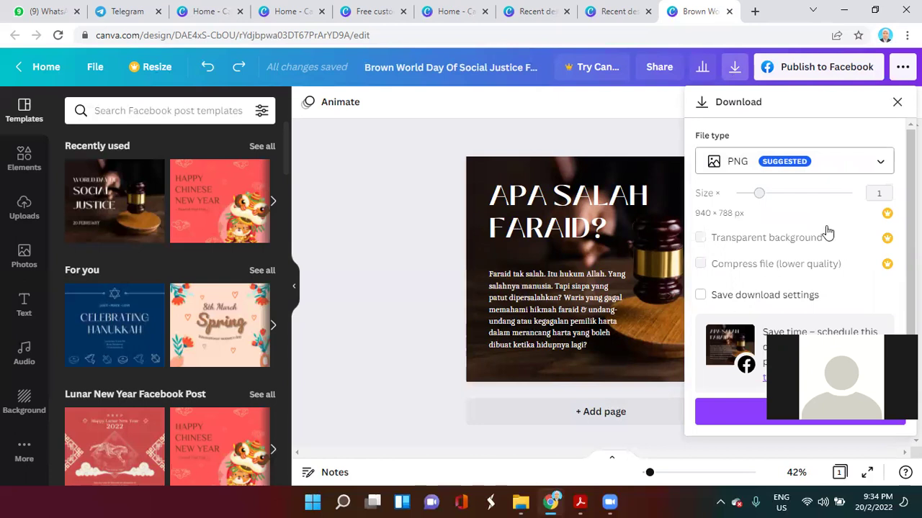
left_click(879, 166)
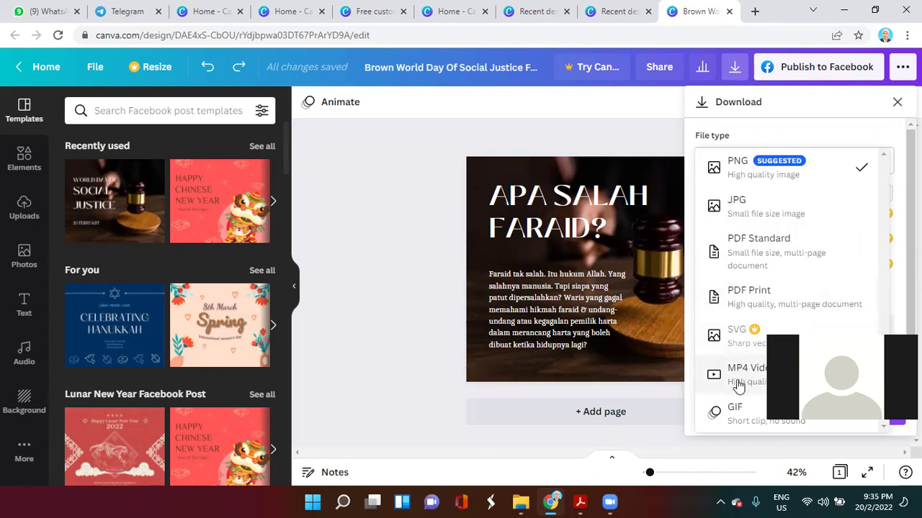
key("Escape")
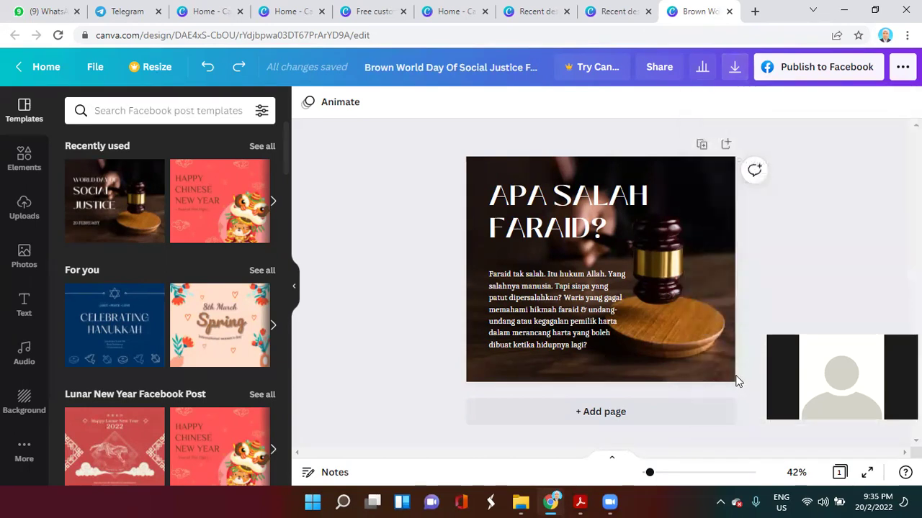
Download the design as a PNG, then view the downloaded image and close it
left_click(734, 72)
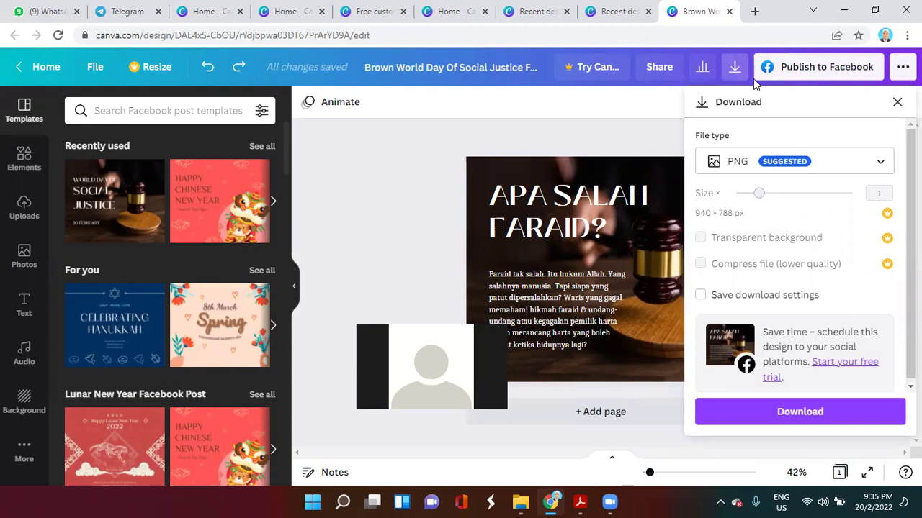
left_click(734, 66)
left_click(734, 67)
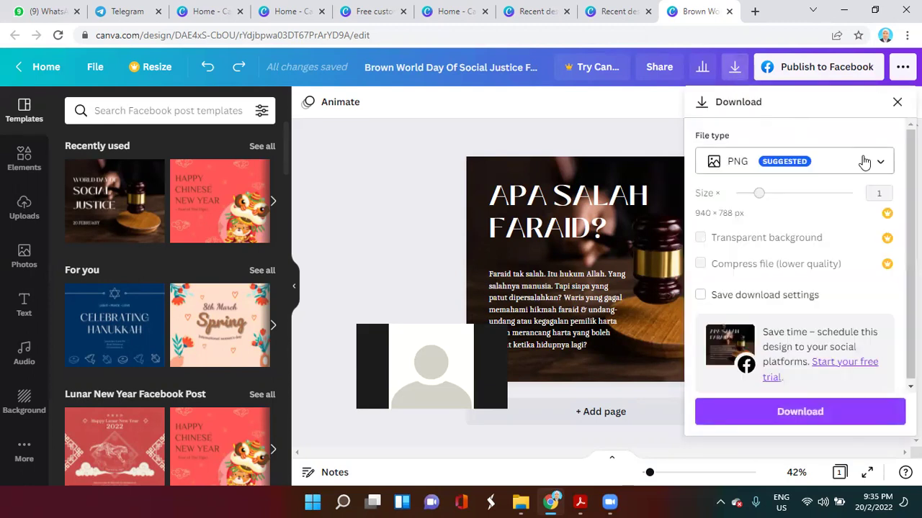
left_click(794, 413)
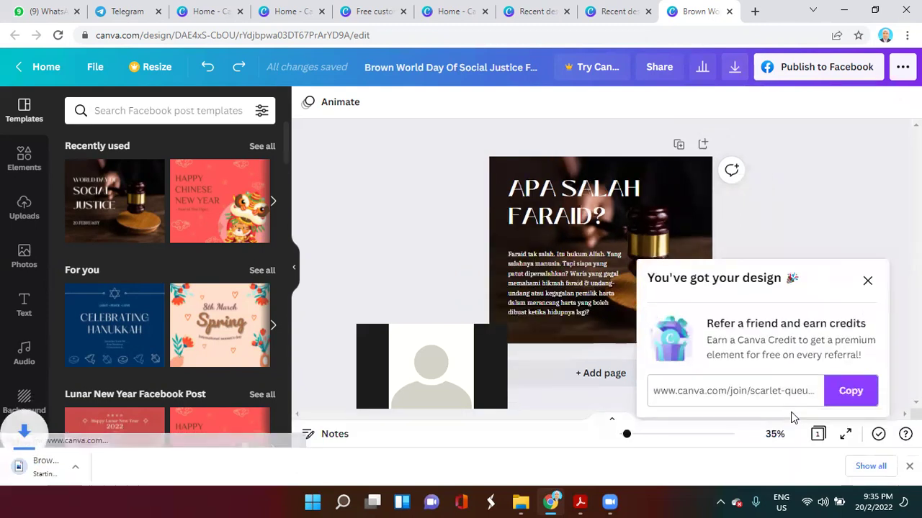
left_click(75, 469)
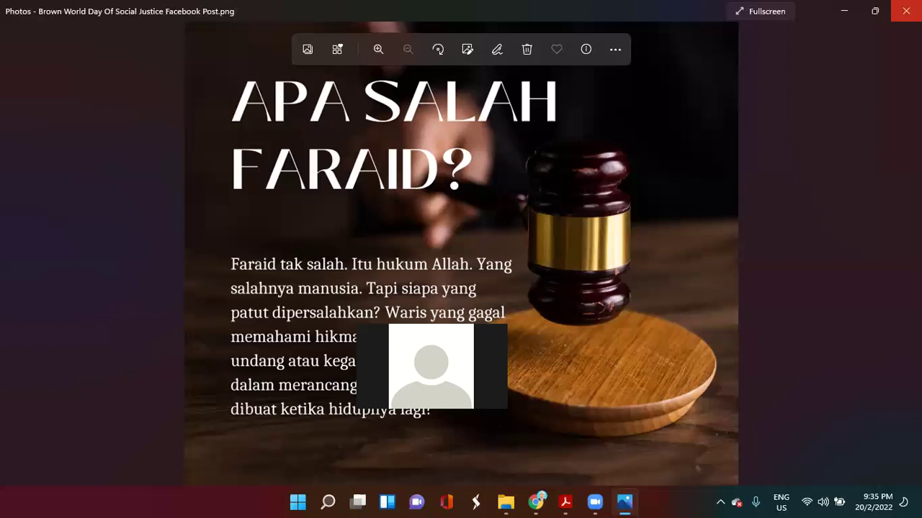
left_click(906, 11)
Return to the desktop and open the Canva home page in a new Chrome window
key("super+d")
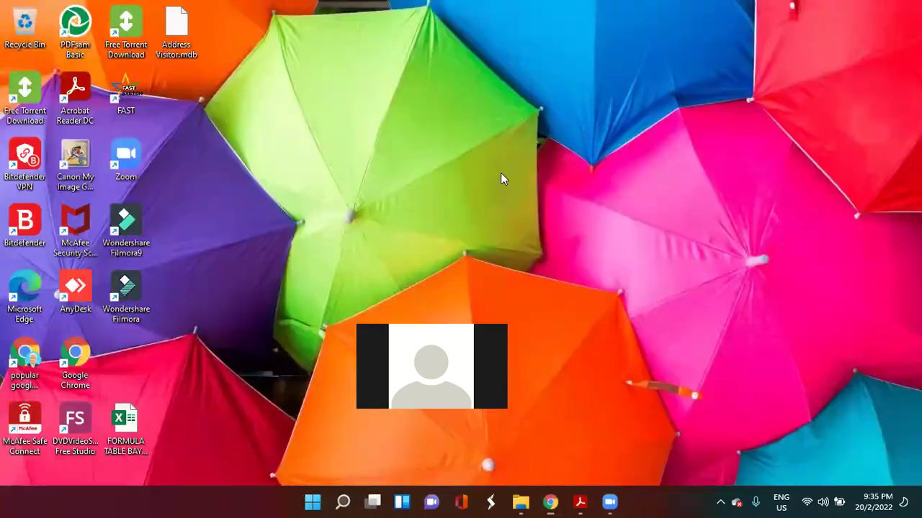
left_click(550, 502)
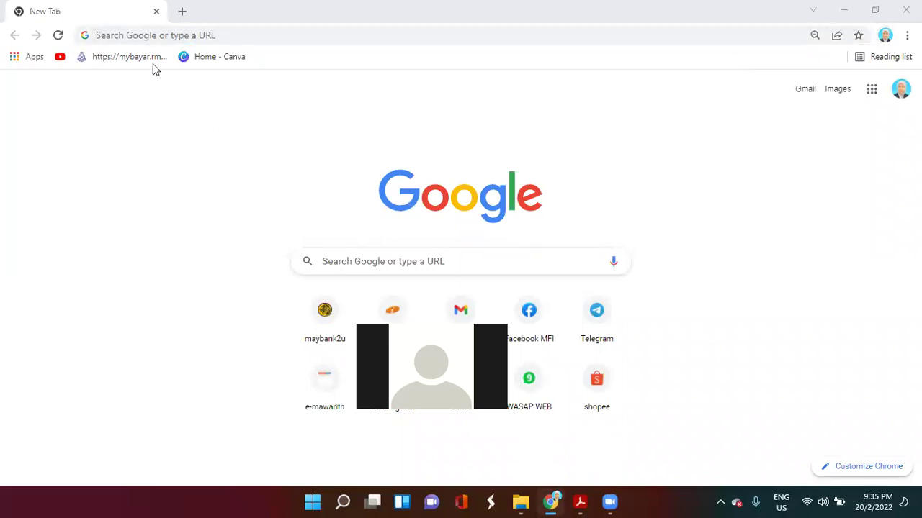
left_click(212, 57)
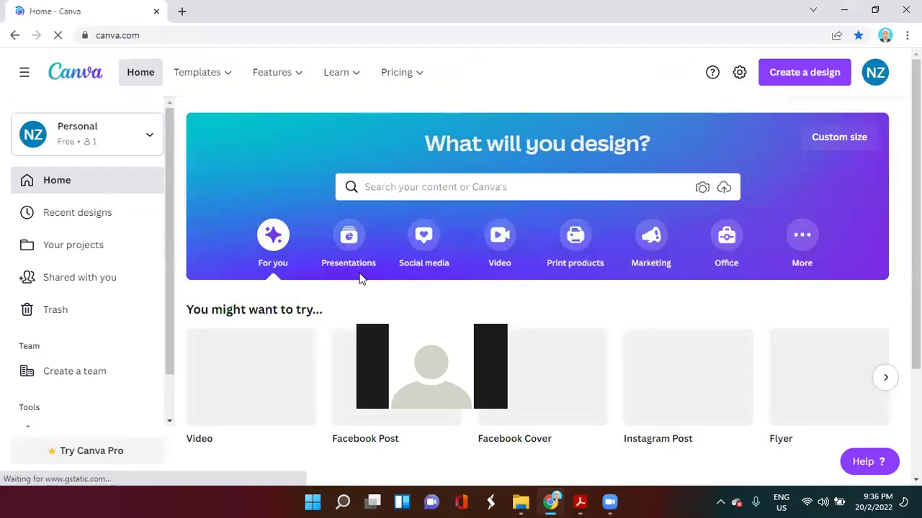
Browse the template gallery and open the Facebook Posts category from its top picks
left_click(208, 75)
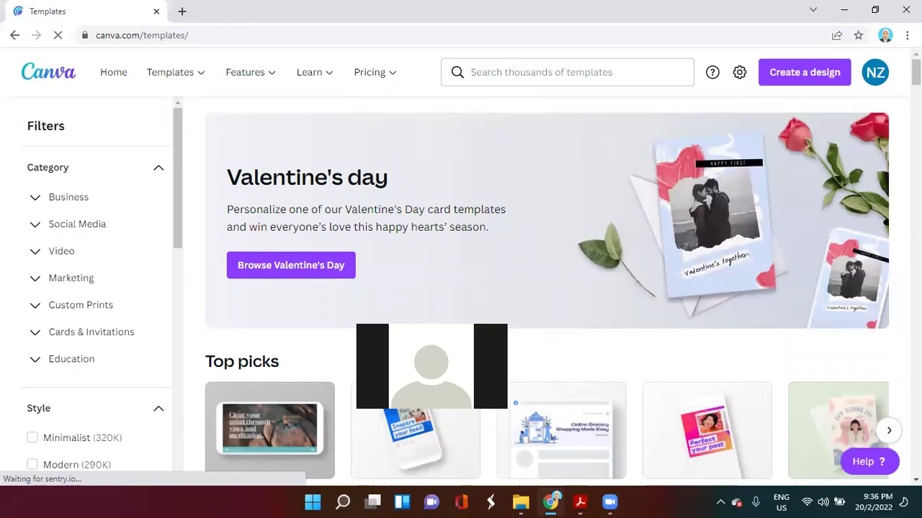
scroll(830, 214, "down", 5)
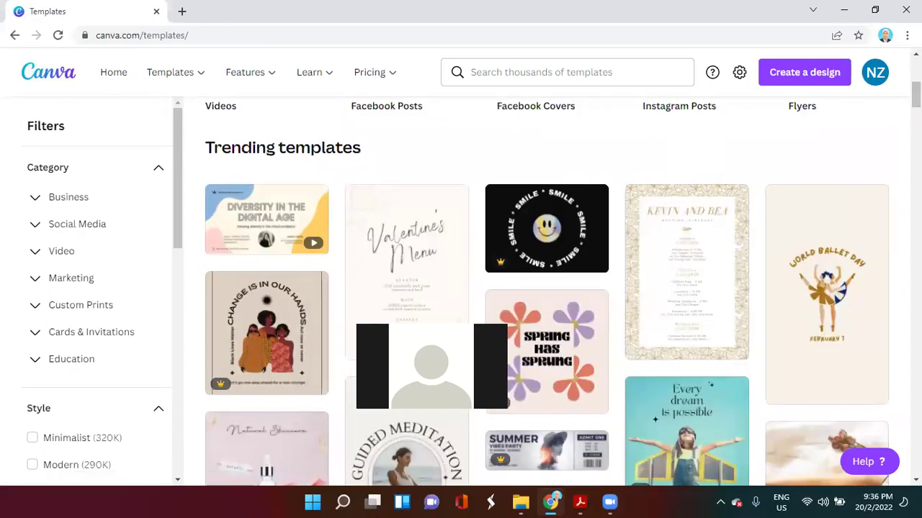
scroll(455, 260, "up", 3)
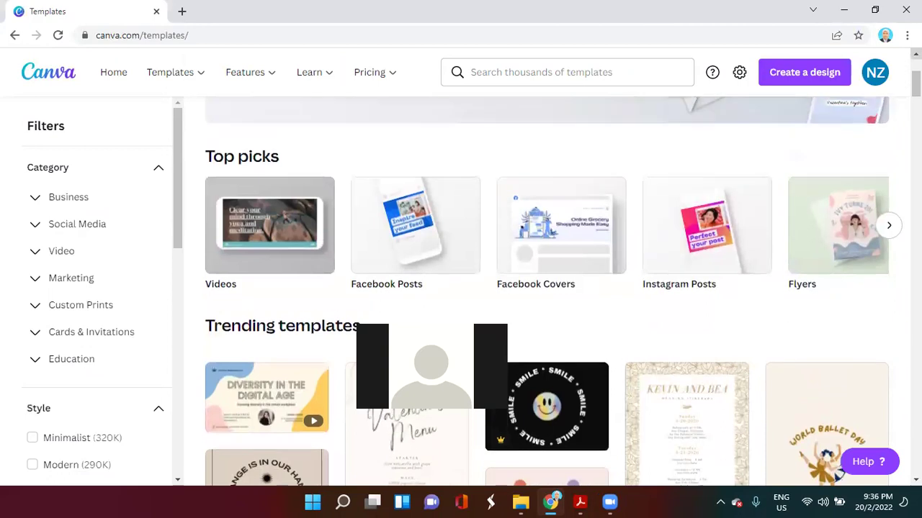
left_click(412, 265)
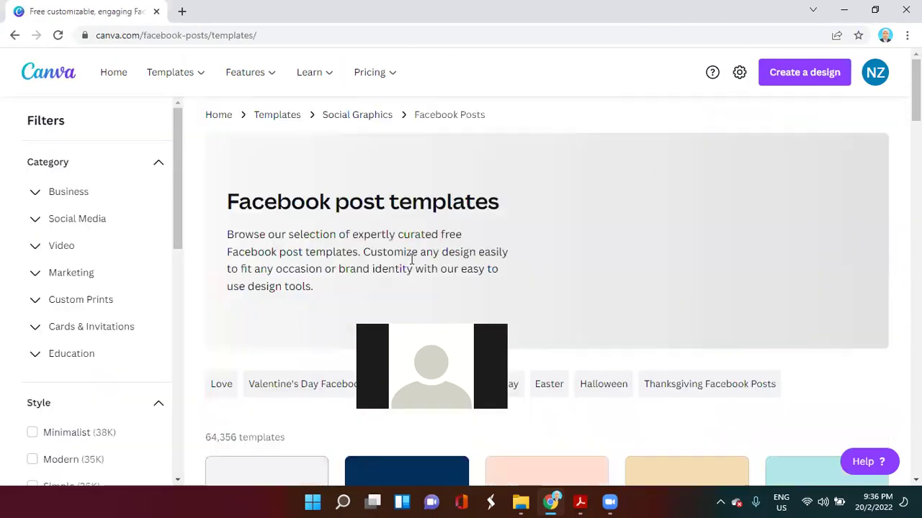
Create a blank Facebook post from the Facebook Posts template gallery
scroll(250, 210, "down", 4)
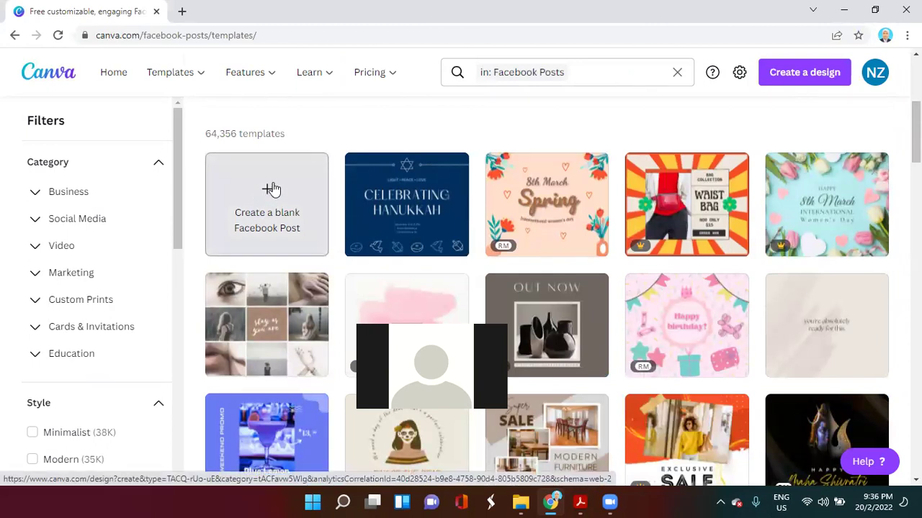
left_click(273, 188)
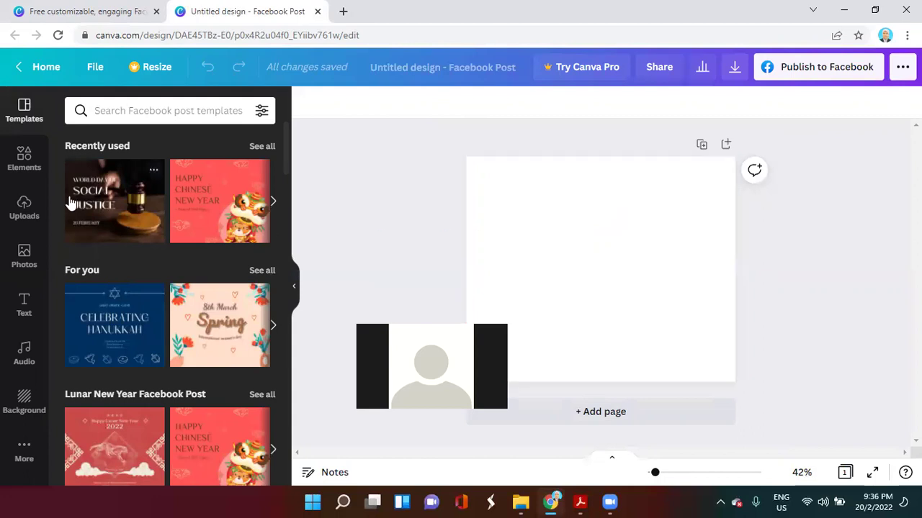
left_click(24, 157)
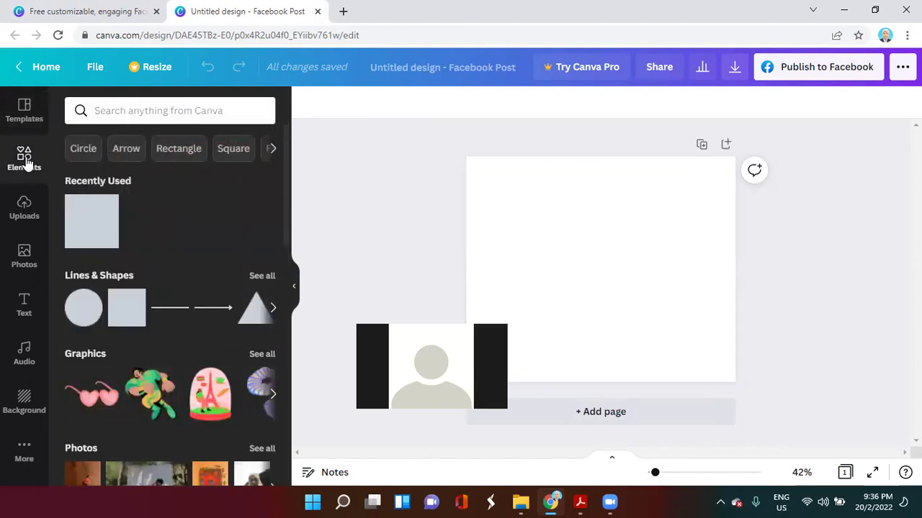
left_click(26, 114)
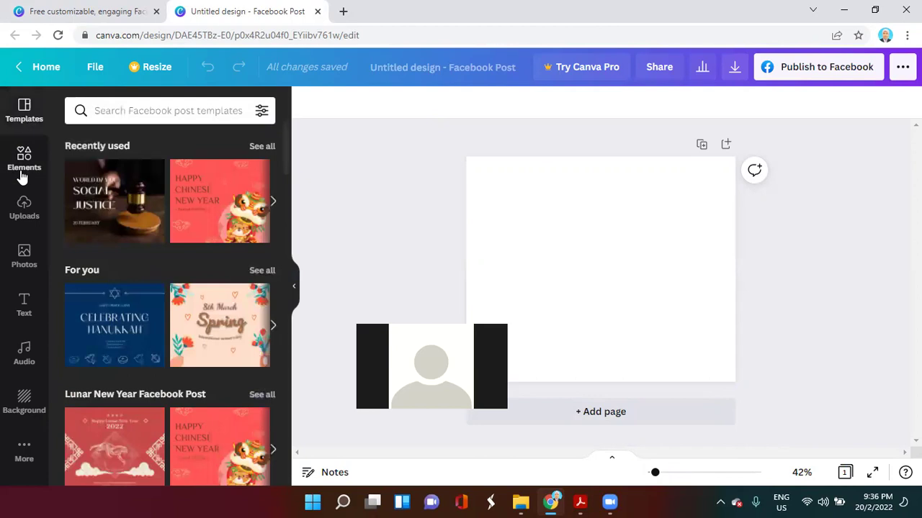
Search the photo library for "SECURITY"
left_click(24, 254)
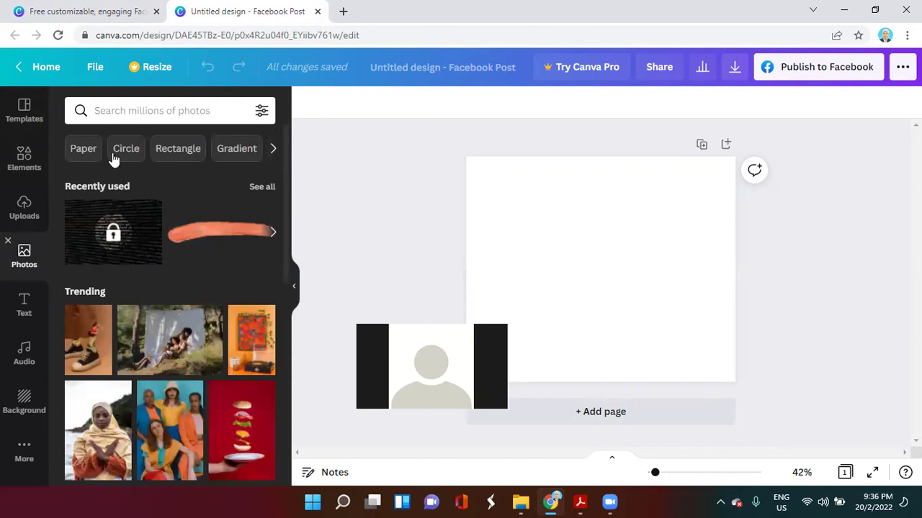
left_click(153, 112)
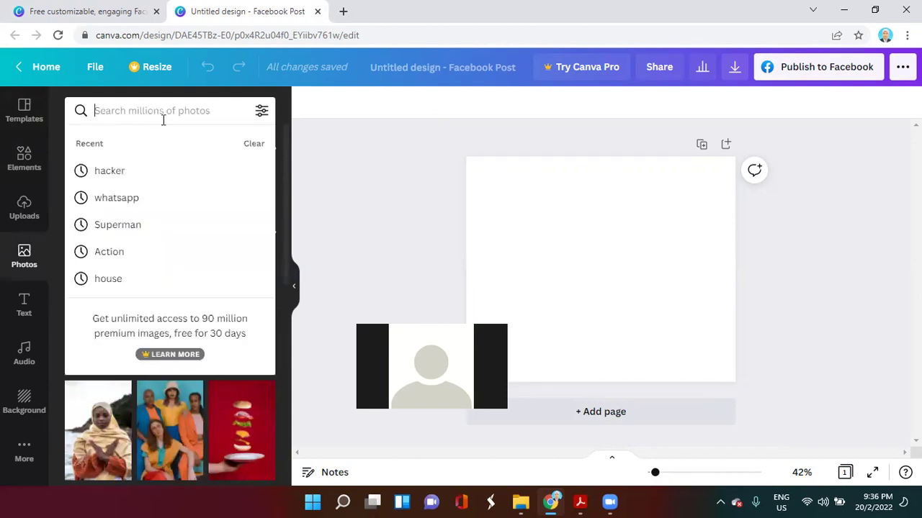
type("SECU")
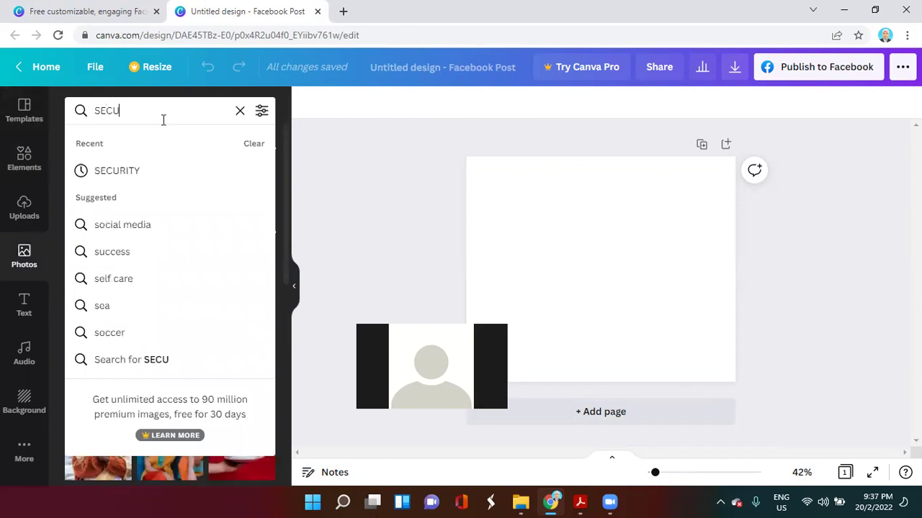
type("RITY")
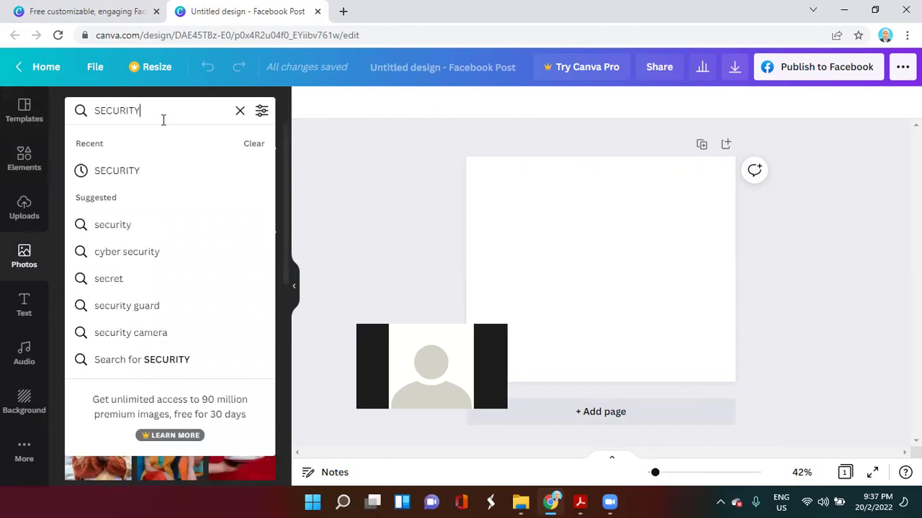
left_click(158, 171)
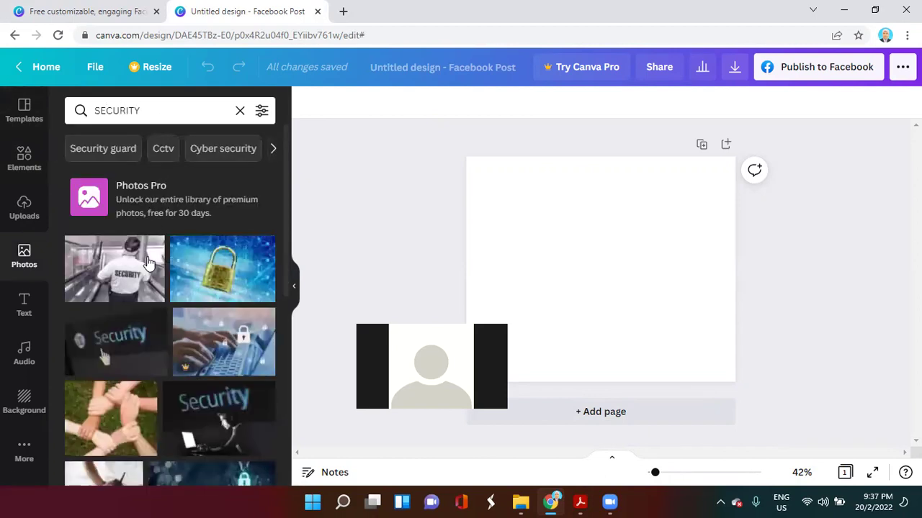
left_click_drag(148, 263, 425, 249)
left_click_drag(497, 251, 518, 232)
left_click_drag(525, 195, 428, 213)
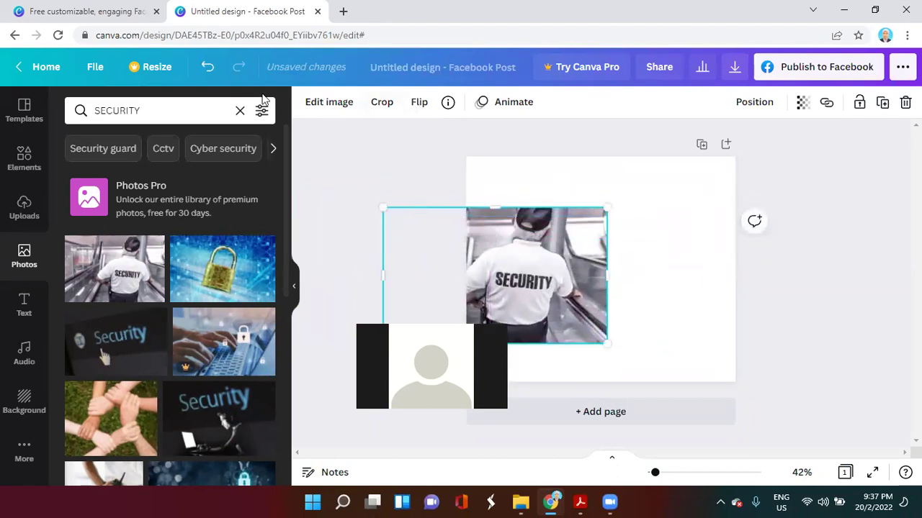
left_click(207, 68)
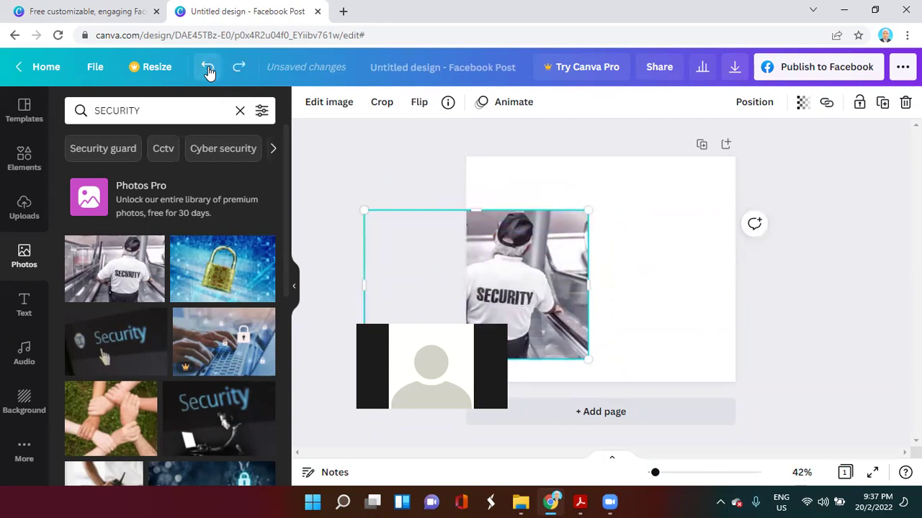
key("Delete")
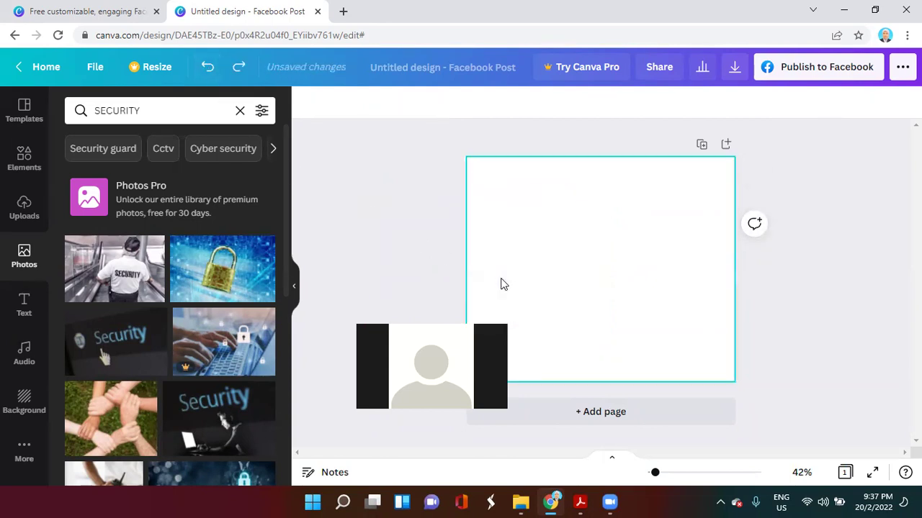
Add the photo of the guard in the "SECURITY" shirt and enlarge it to fill the whole page
left_click(123, 270)
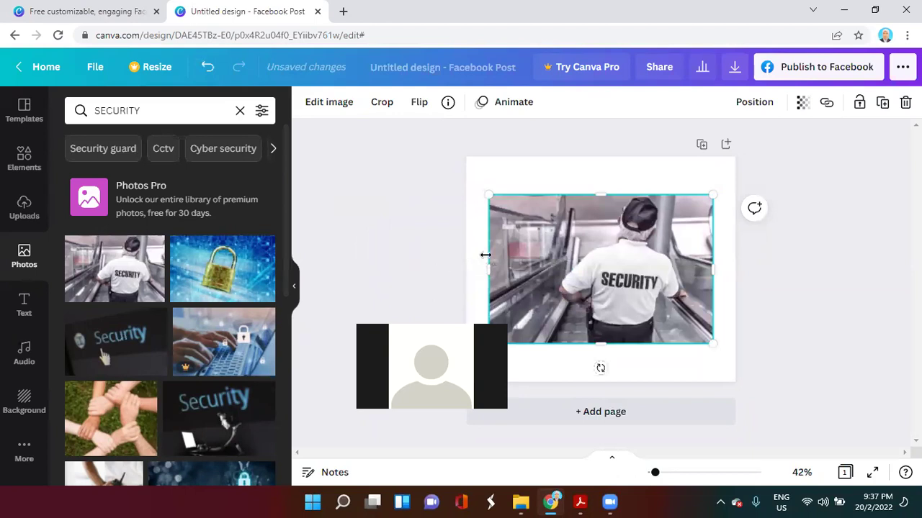
left_click_drag(588, 252, 389, 216)
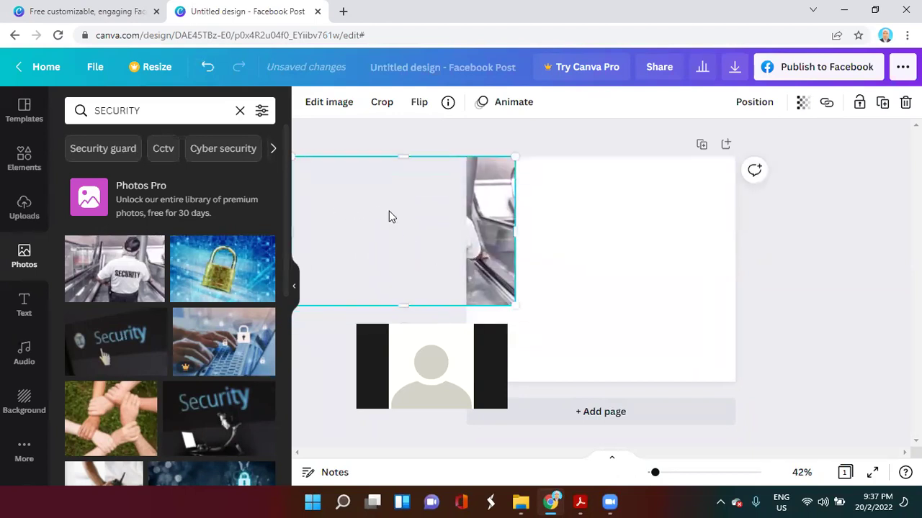
left_click_drag(465, 219, 669, 221)
mouse_move(643, 251)
left_mouse_down()
mouse_move(329, 214)
mouse_move(615, 259)
mouse_move(628, 241)
left_mouse_up()
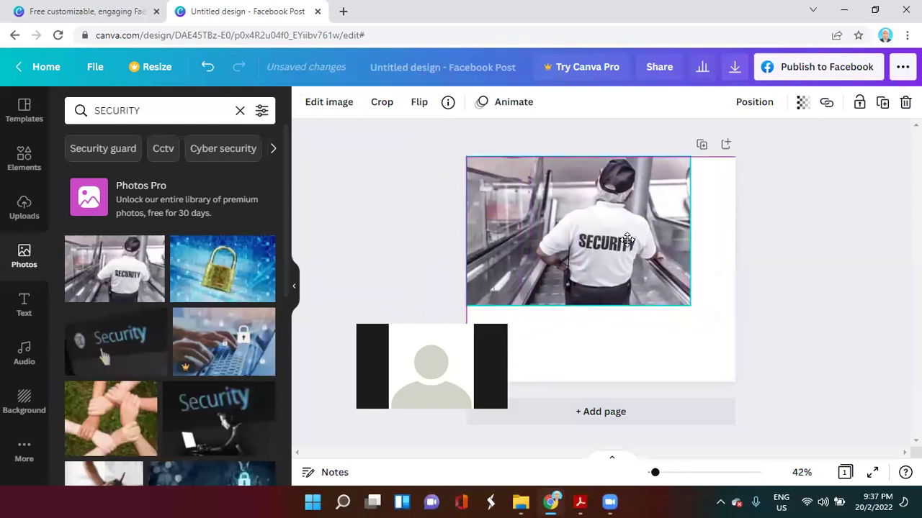
left_click_drag(689, 306, 781, 409)
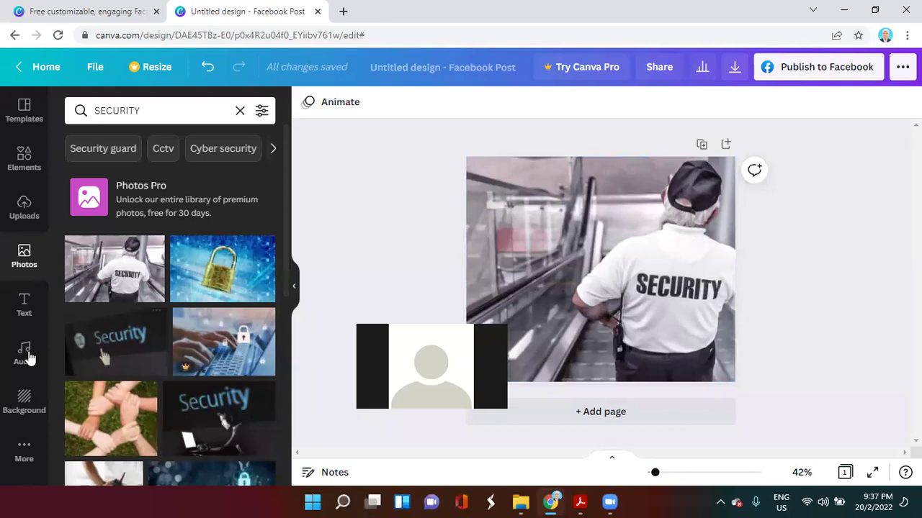
Add a subheading reading "BAYARAN SECURITY" and place it in the upper left area of the photo
left_click(24, 310)
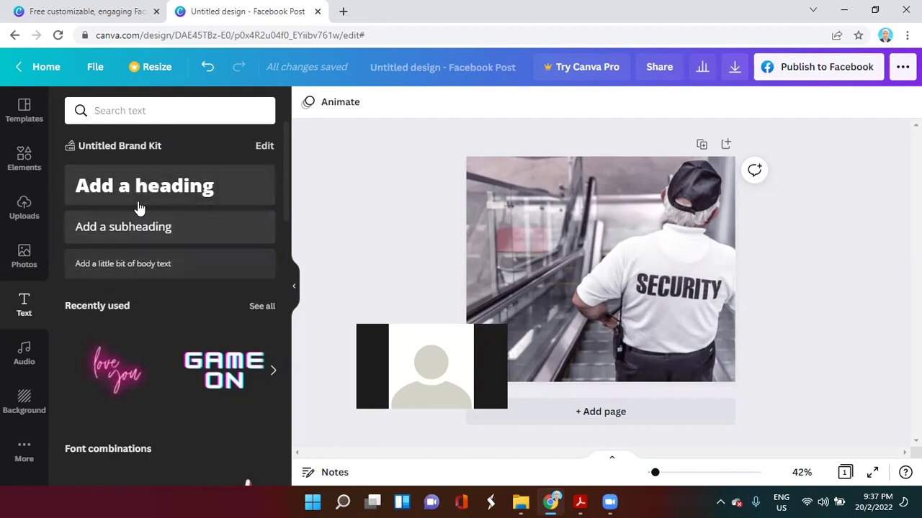
left_click(107, 235)
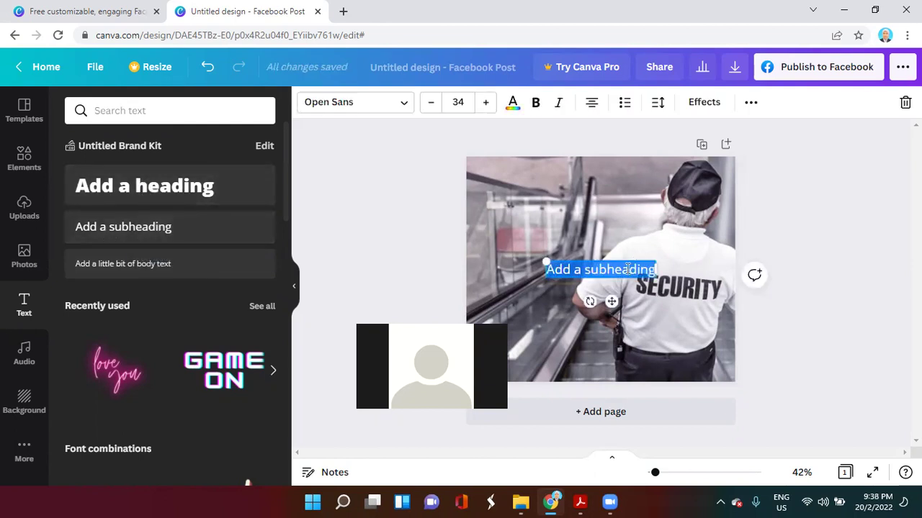
type("BAYARAN")
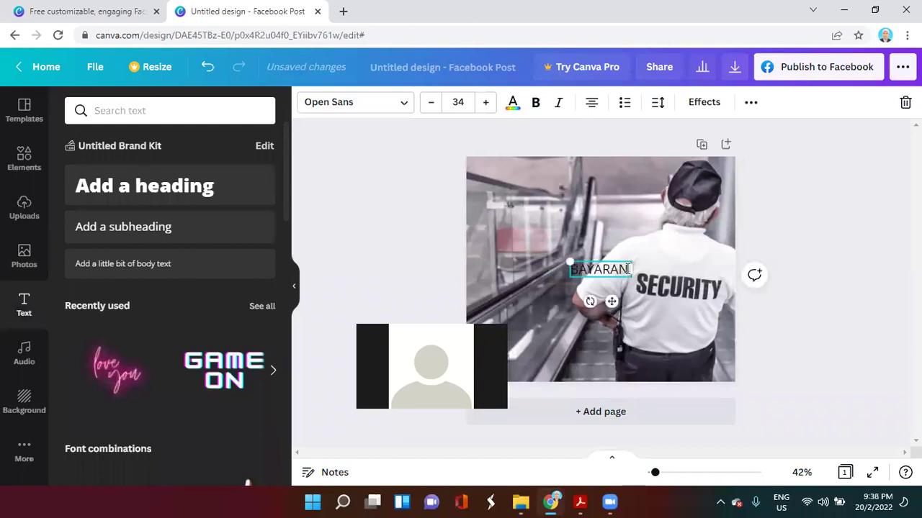
type(" SEUCIRTY")
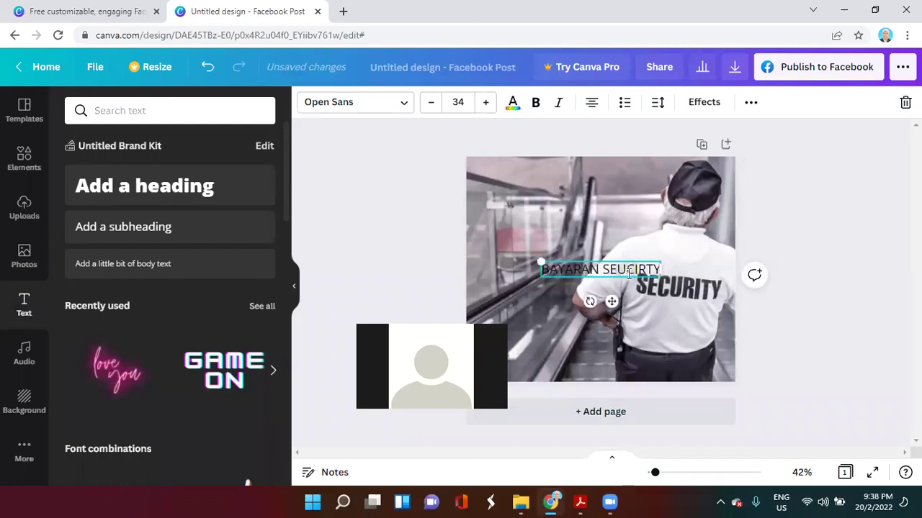
left_click(631, 271)
key("BackSpace")
key("BackSpace")
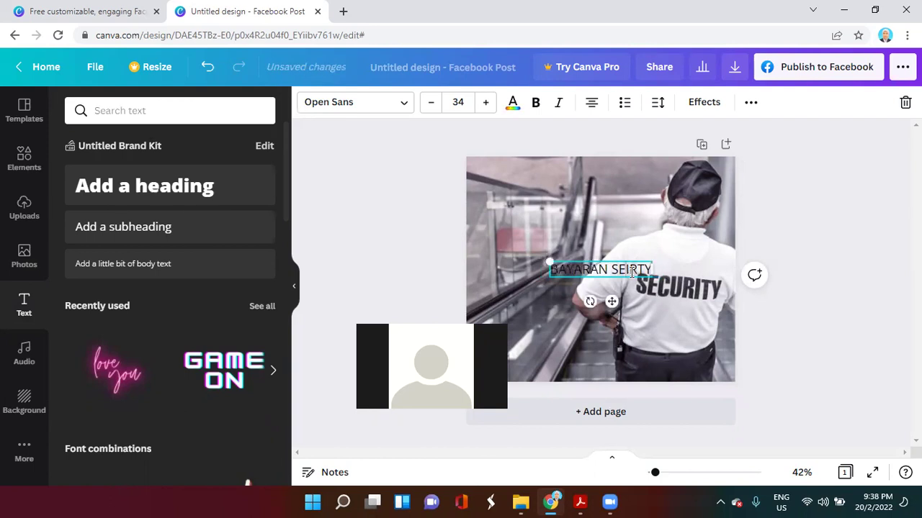
type("CU")
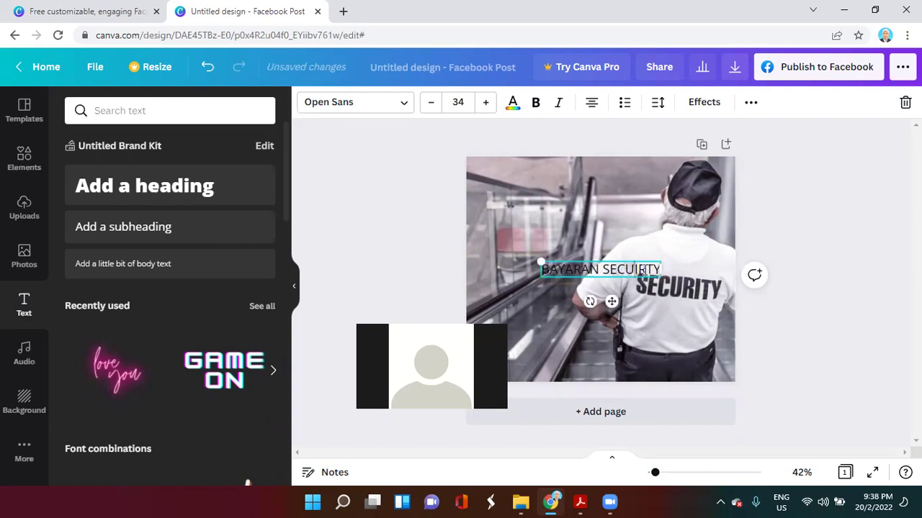
left_click(645, 271)
key("BackSpace")
key("BackSpace")
type("RI")
left_click_drag(620, 270, 576, 199)
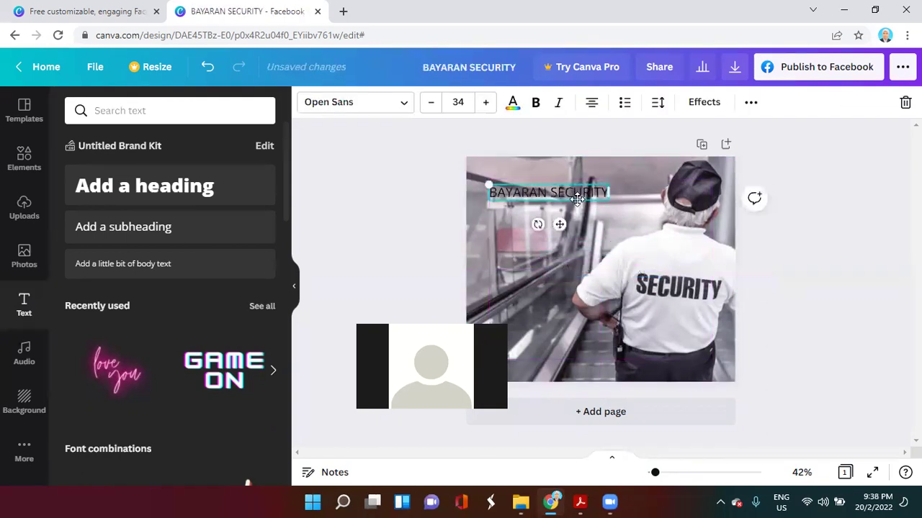
Change the font of the BAYARAN SECURITY text to Black Mango SemiBold
left_click(380, 107)
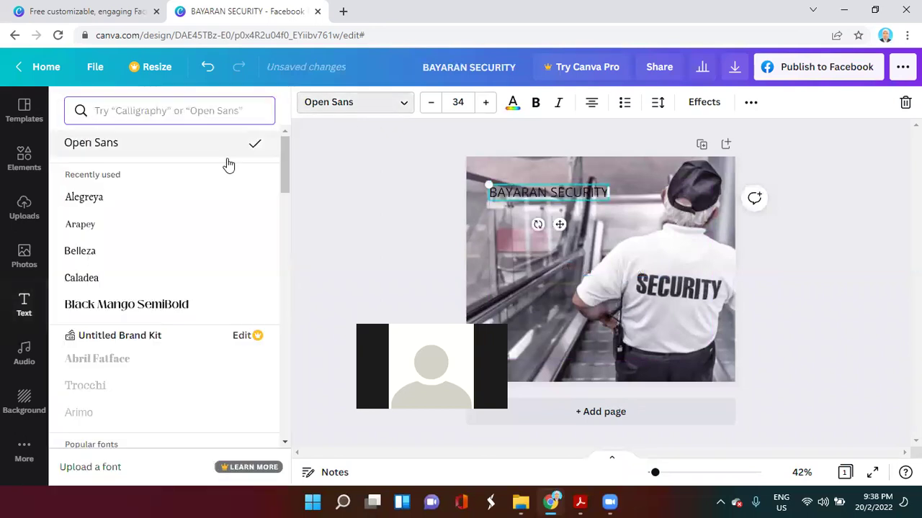
left_click(143, 205)
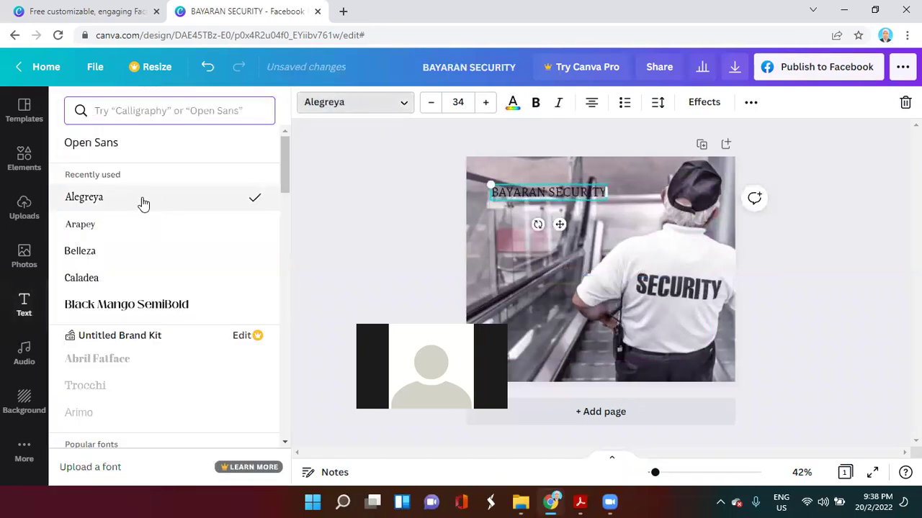
left_click(135, 303)
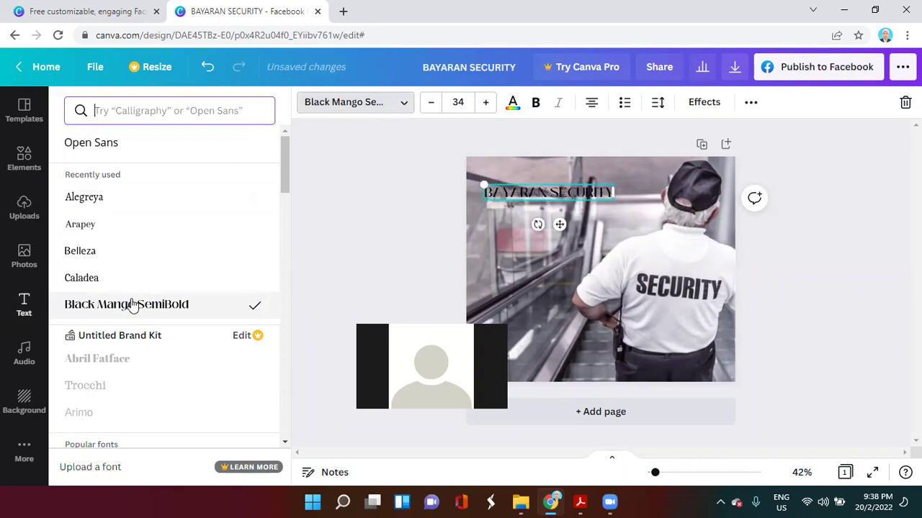
Widen the BAYARAN SECURITY text box and set its font size to 42 so it fits on one line
left_click(467, 103)
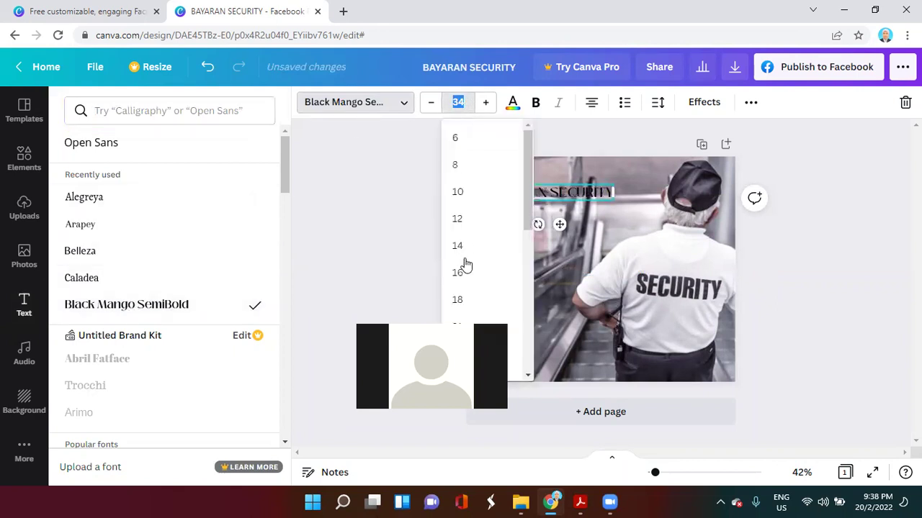
left_click_drag(528, 216, 527, 317)
left_click(485, 220)
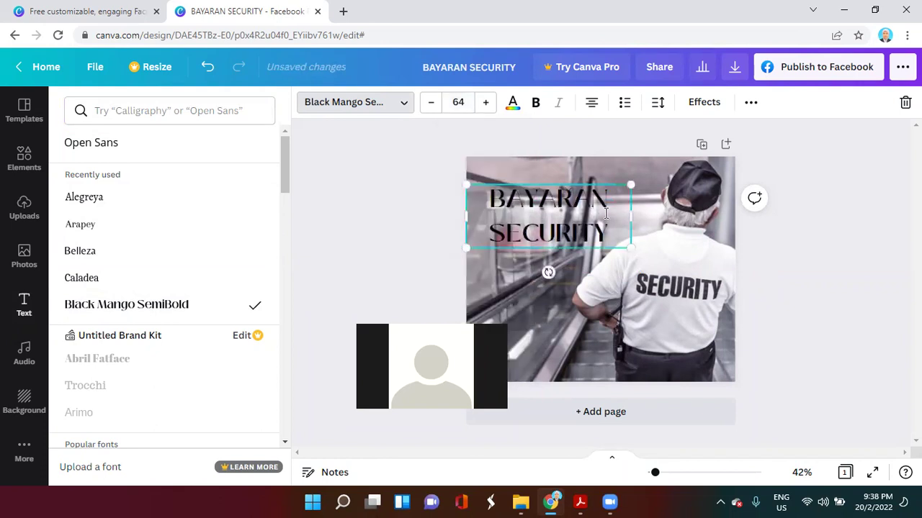
left_click_drag(630, 215, 675, 216)
left_click(458, 102)
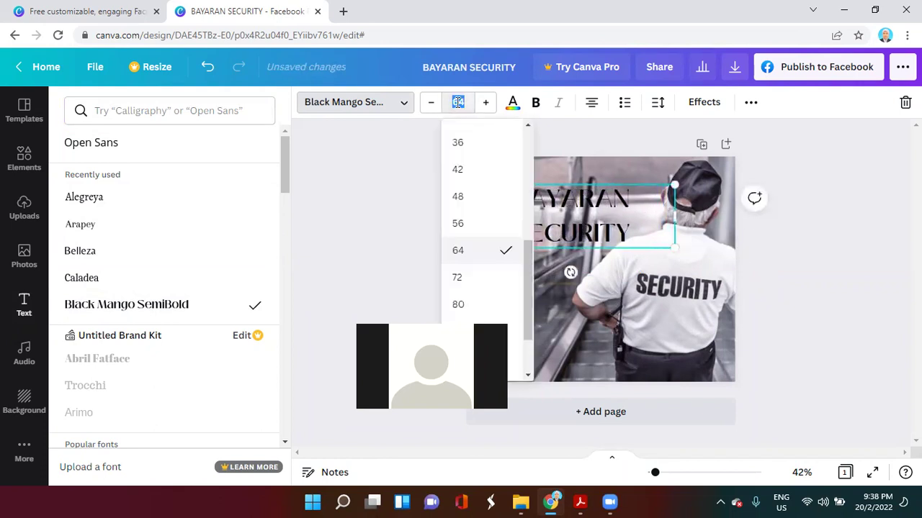
left_click(461, 168)
left_click(359, 186)
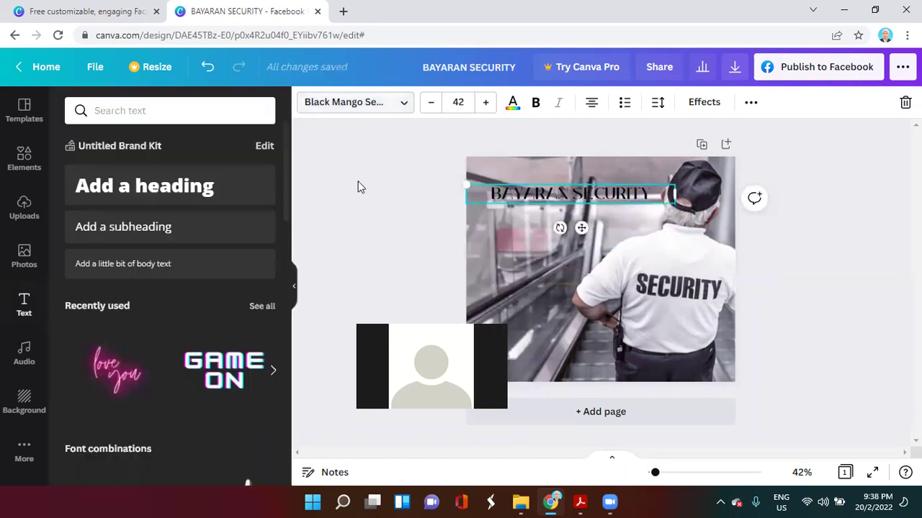
Set the transparency of the security guard background photo to 28
left_click(552, 277)
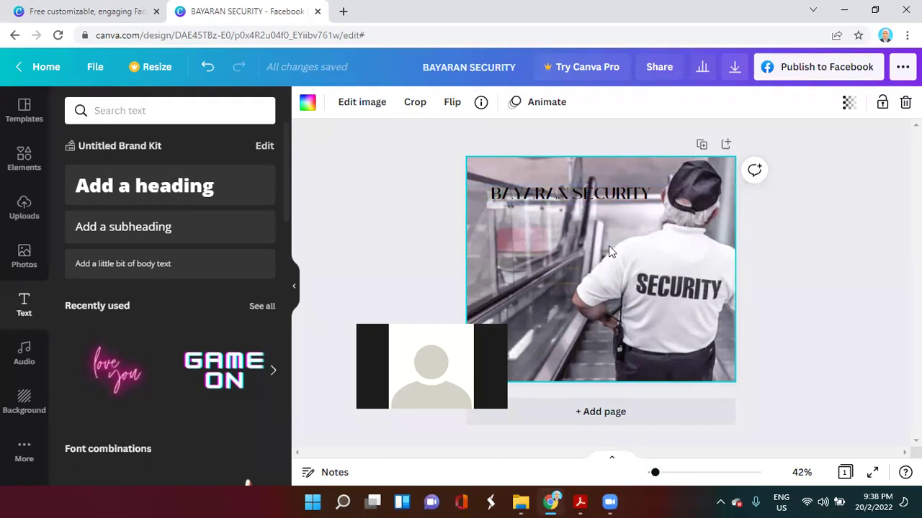
left_click(849, 105)
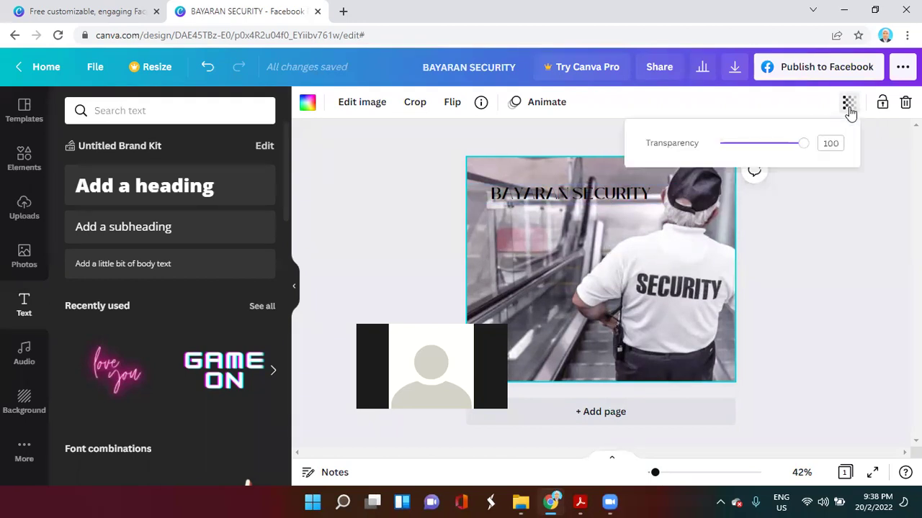
left_click(819, 311)
left_click(623, 262)
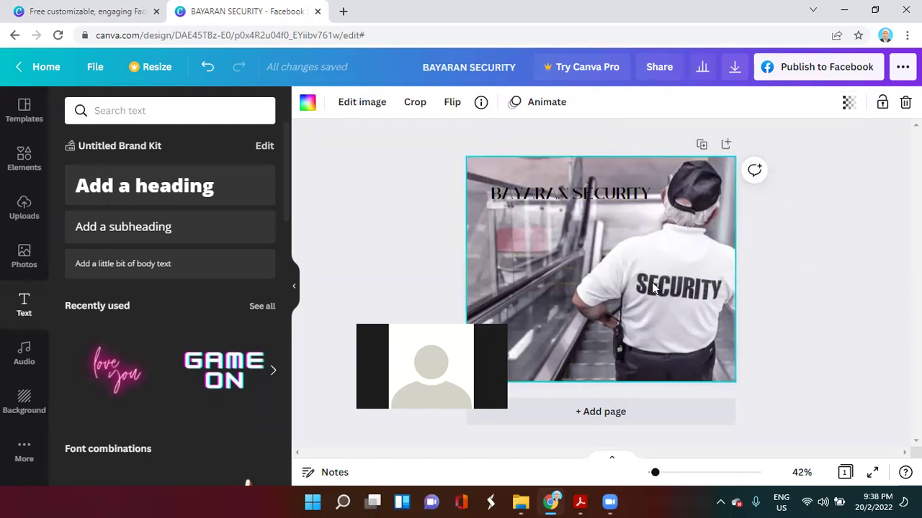
left_click(849, 104)
left_click(847, 105)
left_click(847, 106)
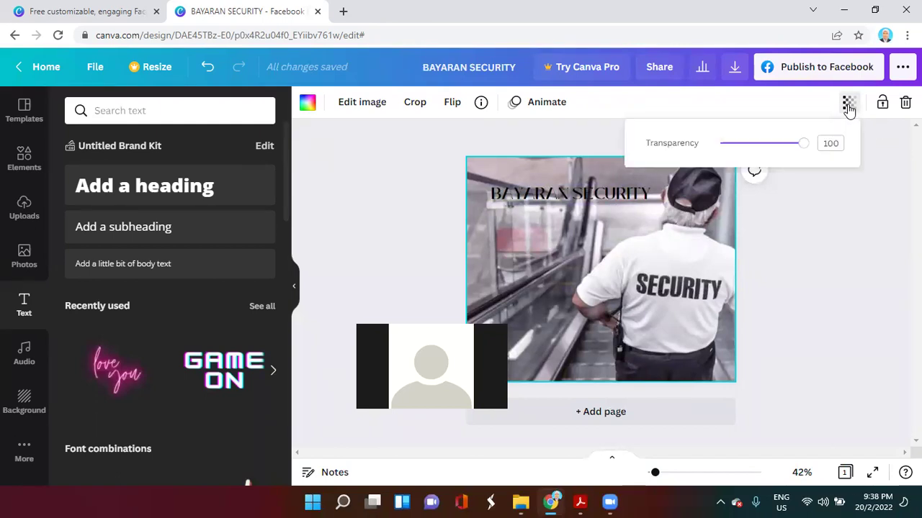
left_click_drag(770, 146, 743, 144)
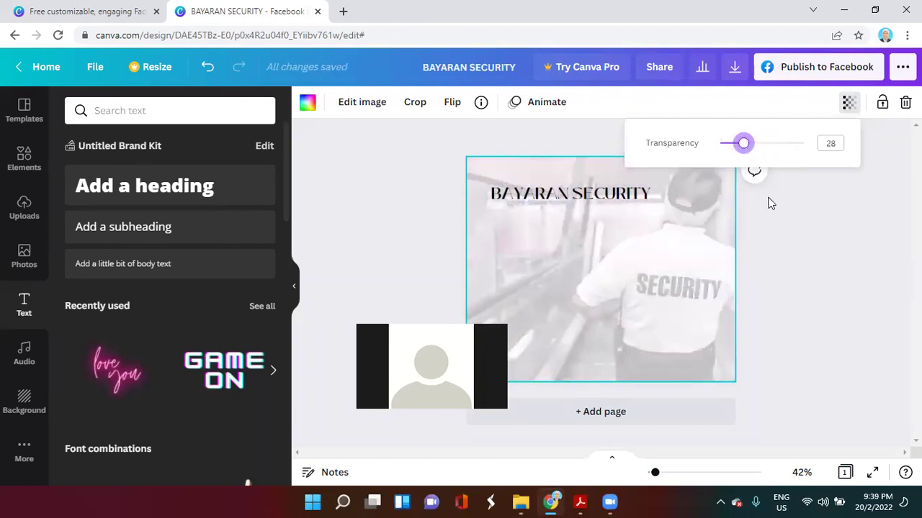
Add a subheading to the post reading "RM70/bulan. bayar sebelum 7hb."
left_click(793, 265)
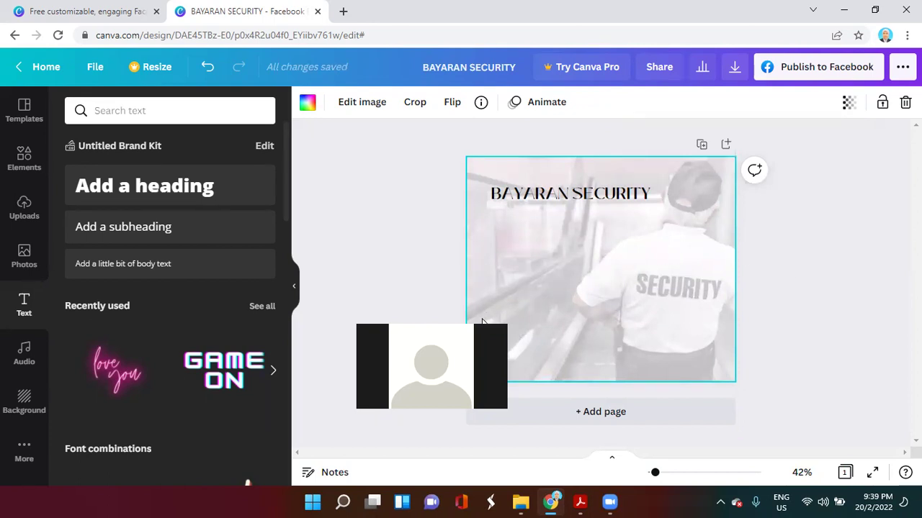
left_click(136, 227)
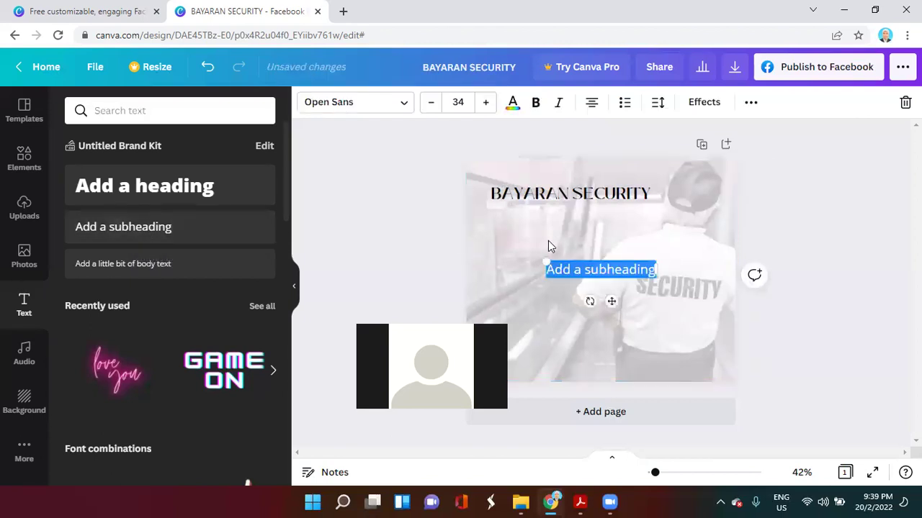
type("rm70/MONTH")
key("BackSpace")
key("BackSpace")
key("BackSpace")
key("BackSpace")
key("BackSpace")
key("BackSpace")
key("BackSpace")
key("BackSpace")
key("BackSpace")
key("BackSpace")
type("RM70/M")
key("BackSpace")
type("bulan. bayar sebelum 7hb.")
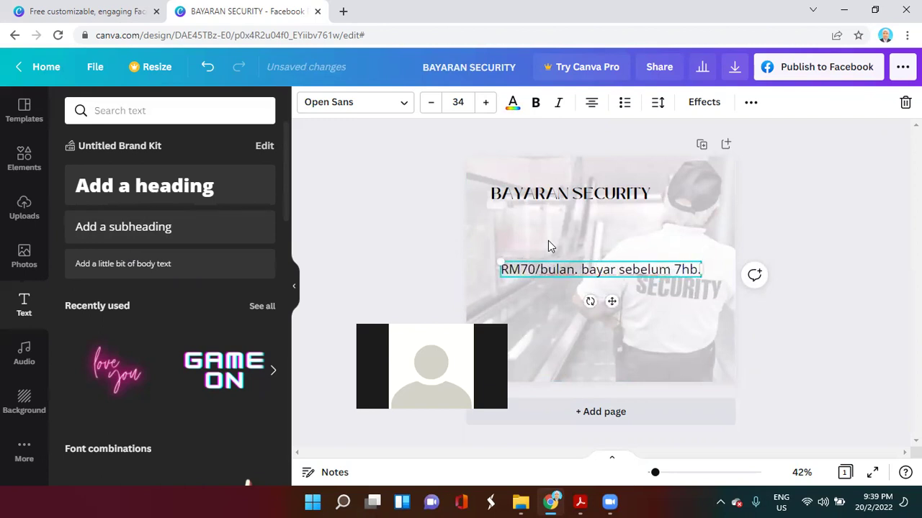
Capitalize the first letter of "bayar" in the RM70/bulan text
double_click(589, 270)
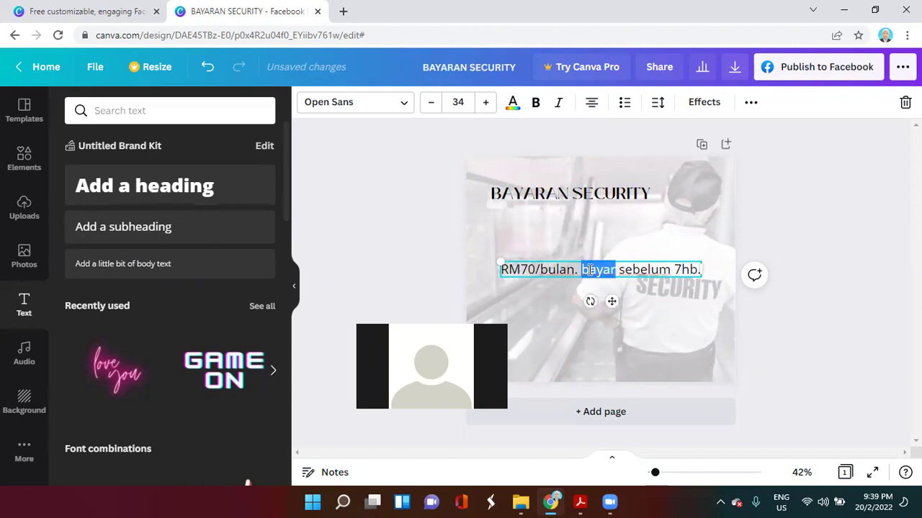
left_click(588, 270)
key("BackSpace")
type("B")
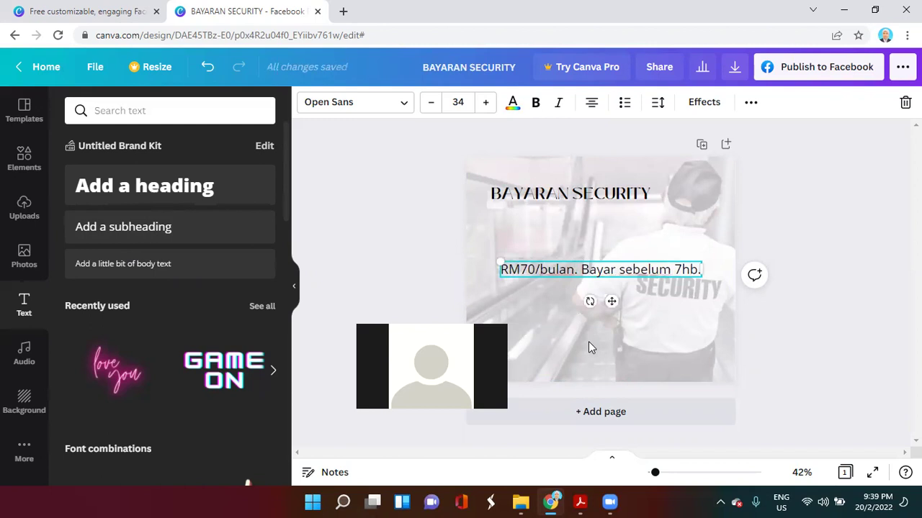
Move the RM70/bulan text line so its left edge lines up with the BAYARAN SECURITY title
double_click(617, 293)
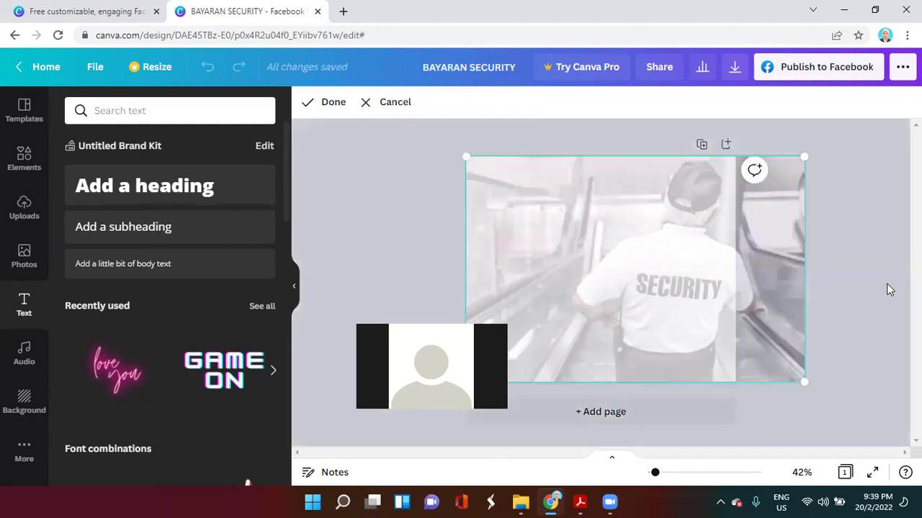
left_click(847, 289)
left_click(672, 269)
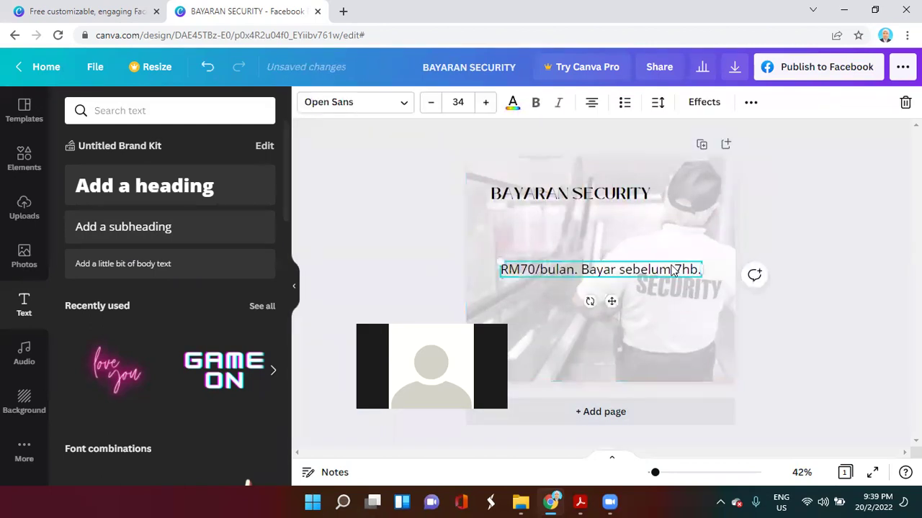
left_click_drag(609, 300, 597, 292)
left_click(812, 292)
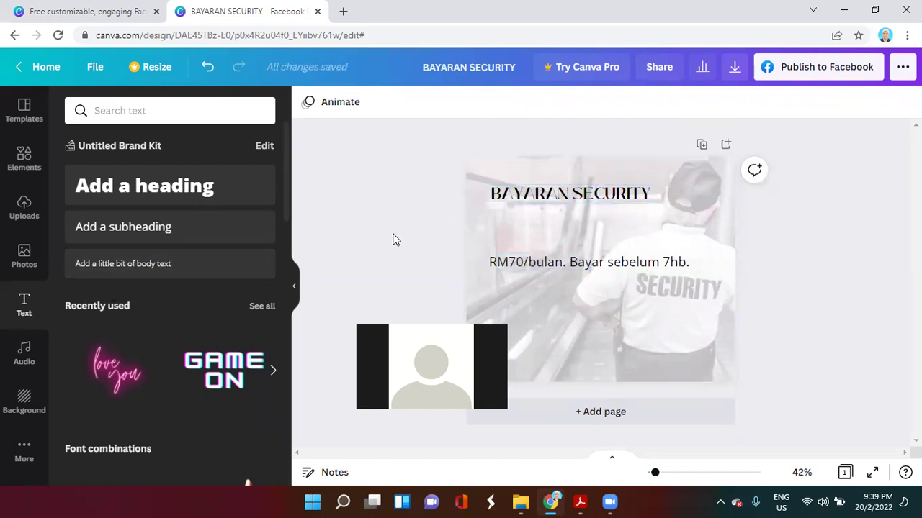
Add a square shape and resize it into a wide rectangle framing the BAYARAN SECURITY title, with the RM70/bulan text slightly lower
left_click(26, 167)
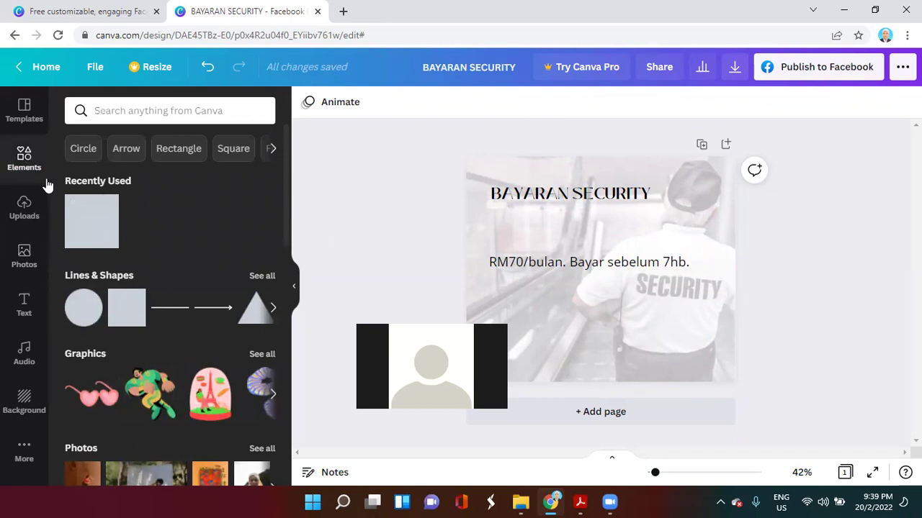
left_click(126, 317)
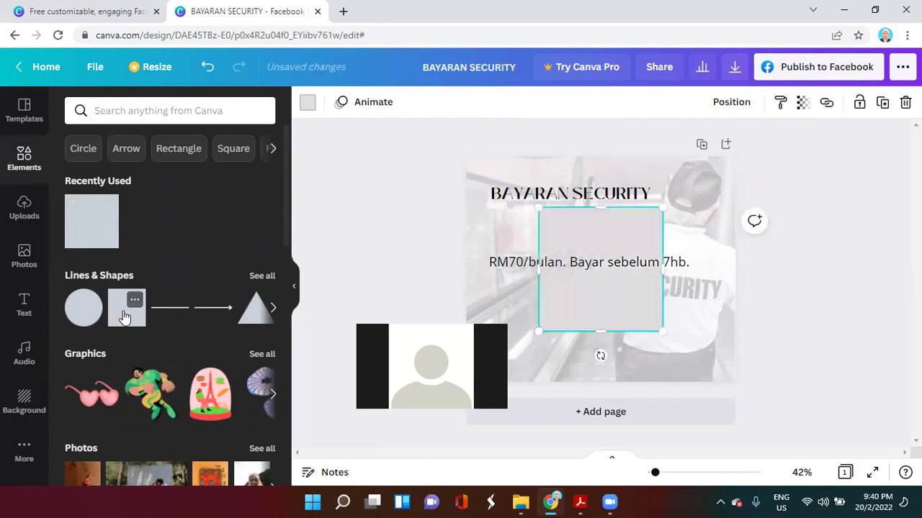
left_click(609, 268)
left_click(605, 292)
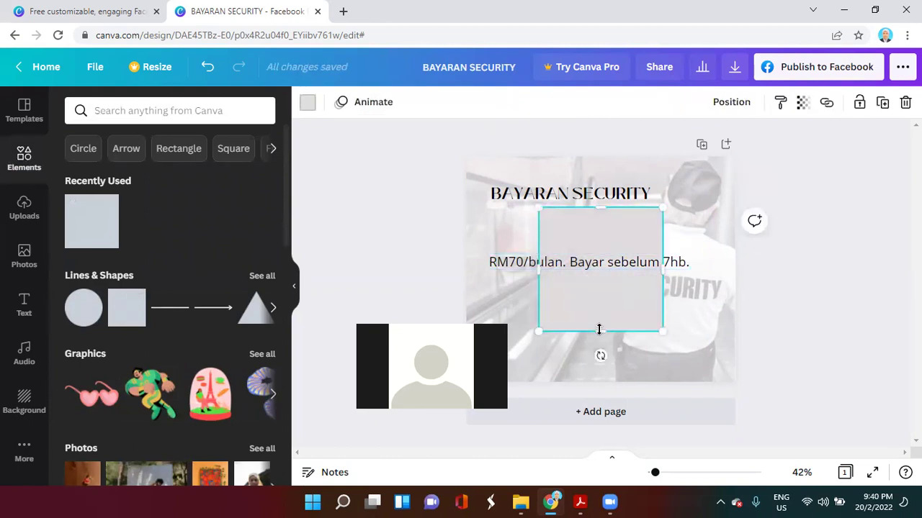
left_click_drag(597, 262, 597, 270)
left_click(599, 210)
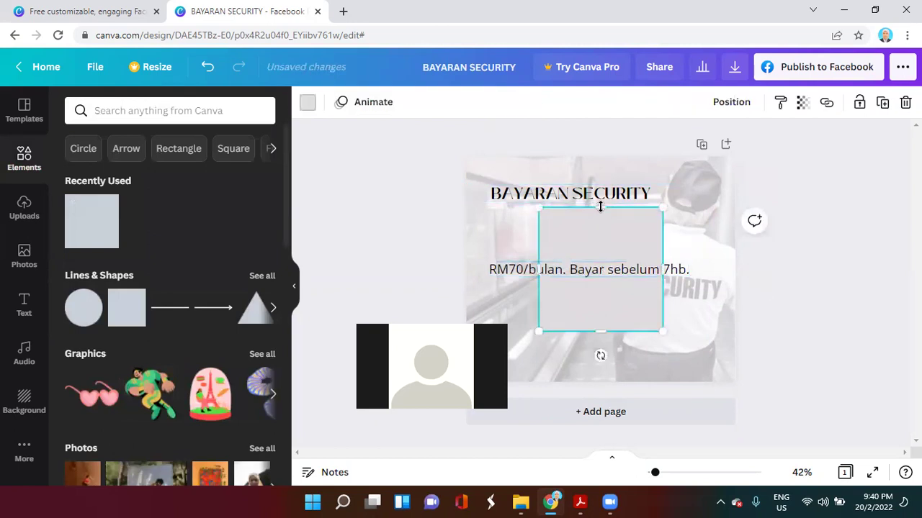
left_click_drag(599, 326, 661, 200)
left_click(593, 202)
left_click(593, 202)
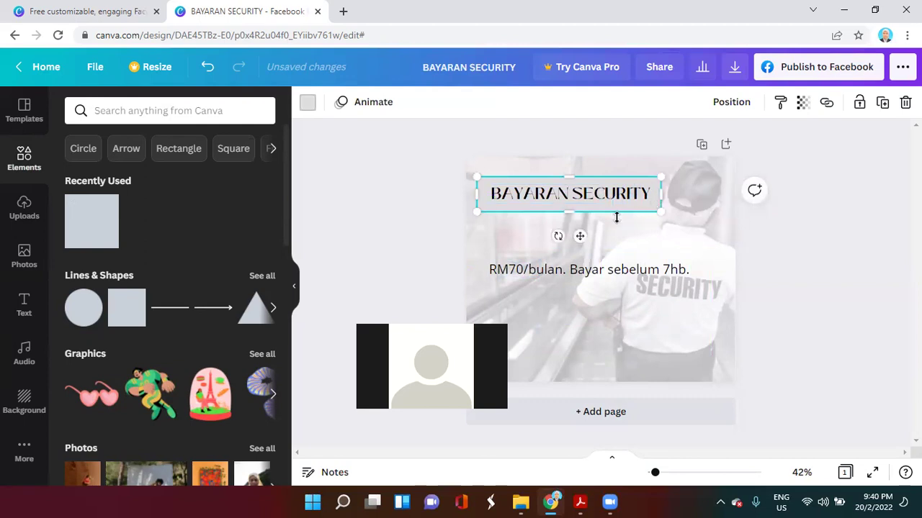
Fill the rectangle behind the BAYARAN SECURITY title with the green brand colour
left_click(345, 188)
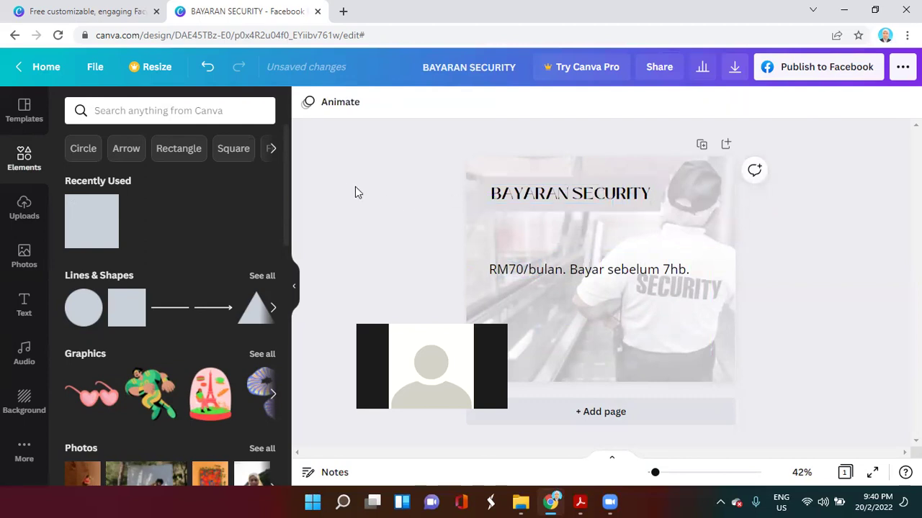
left_click(523, 185)
left_click(487, 208)
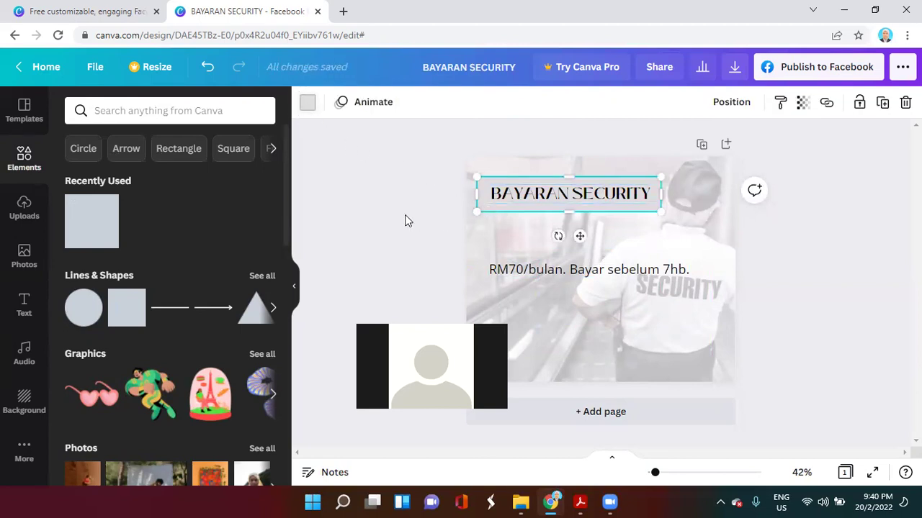
left_click(308, 103)
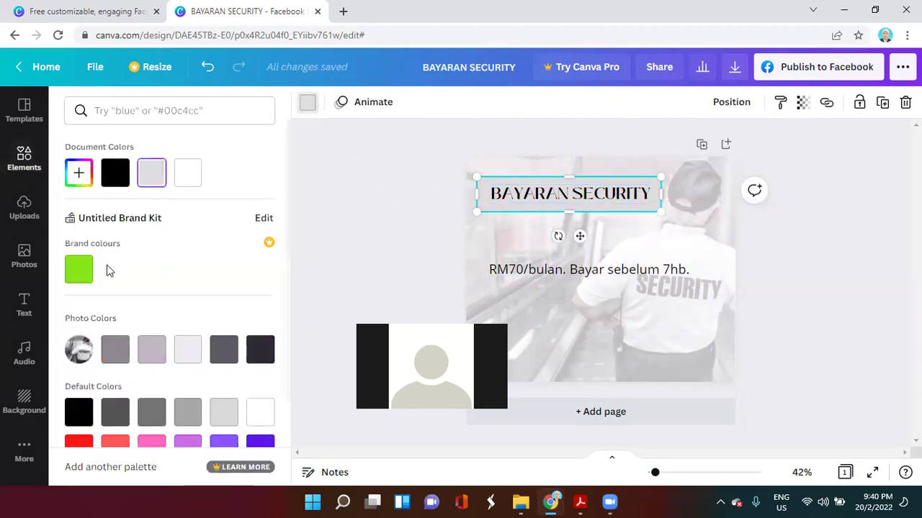
left_click(79, 269)
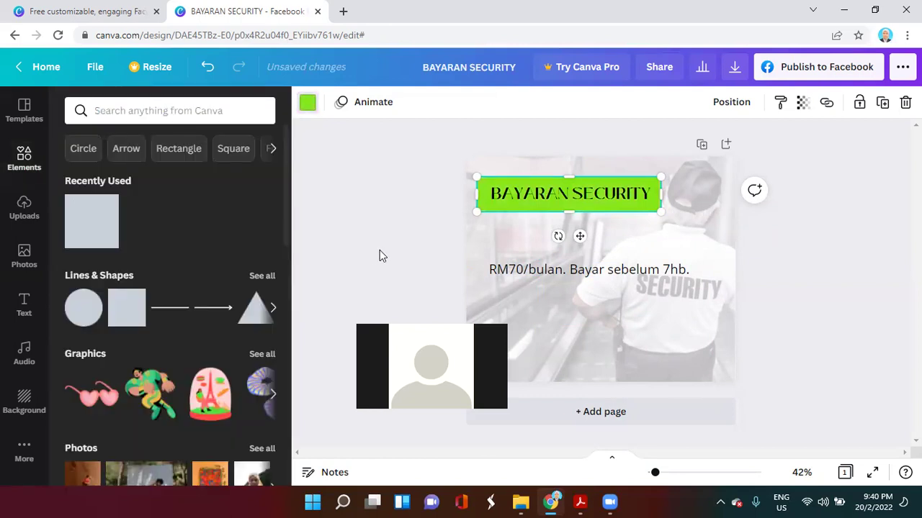
left_click(380, 255)
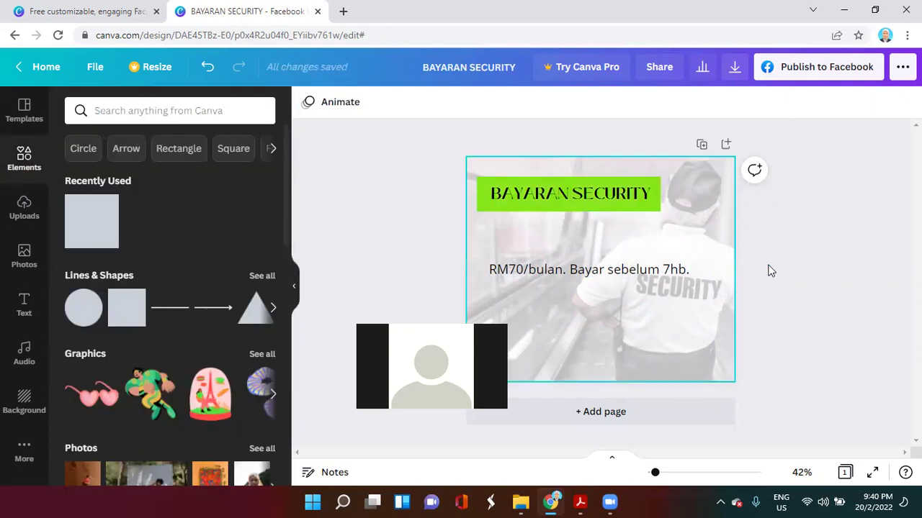
Add a circle below the title, behind the start of the RM70/bulan text, and colour it pink
left_click(545, 268)
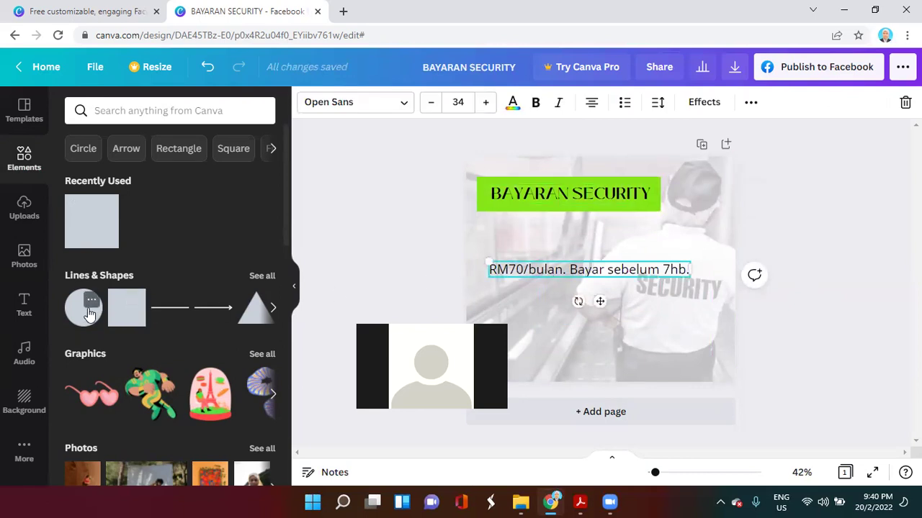
left_click(88, 314)
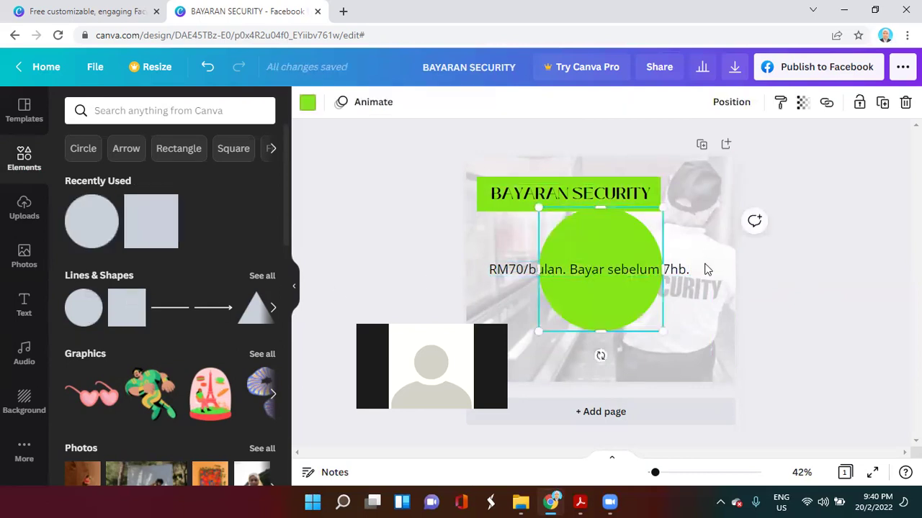
left_click_drag(595, 243, 586, 251)
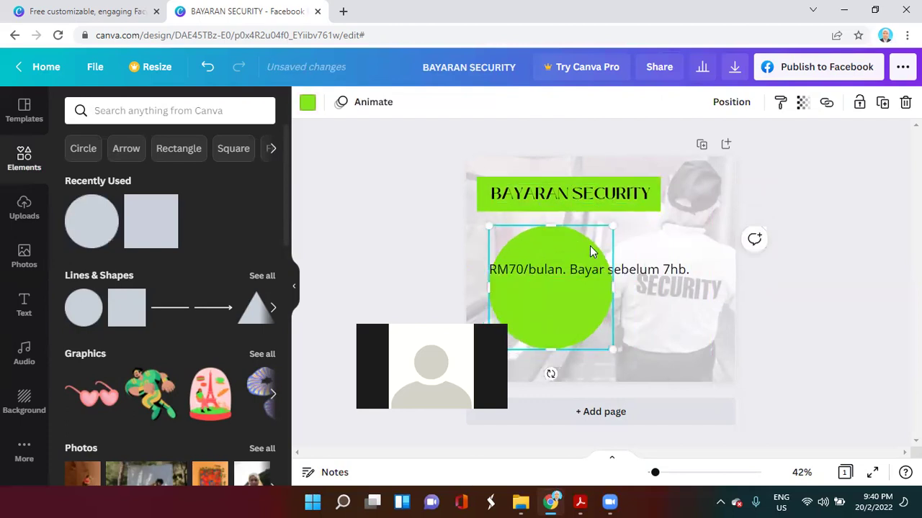
left_click(308, 103)
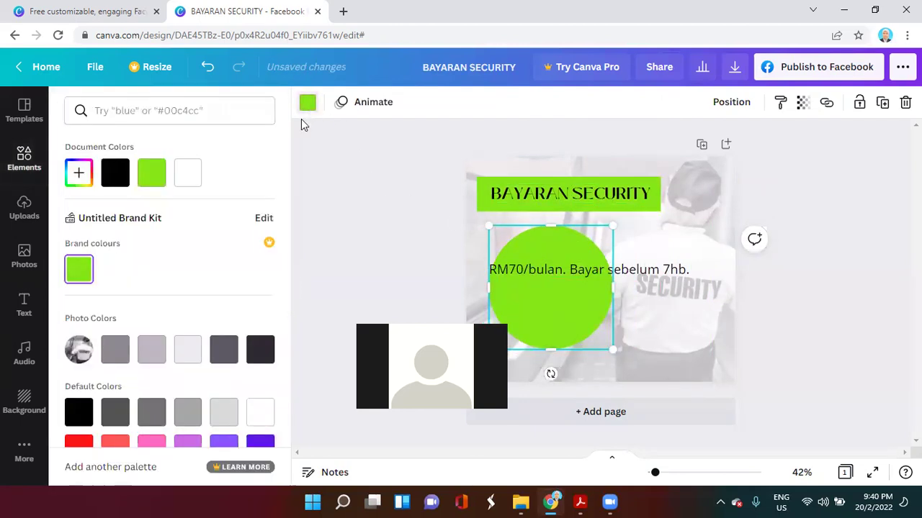
left_click(146, 441)
Break the RM70/bulan text into three lines, "RM70/bulan.", "Bayar sebelum" and "7hb.", and place it inside the pink circle
left_click(566, 269)
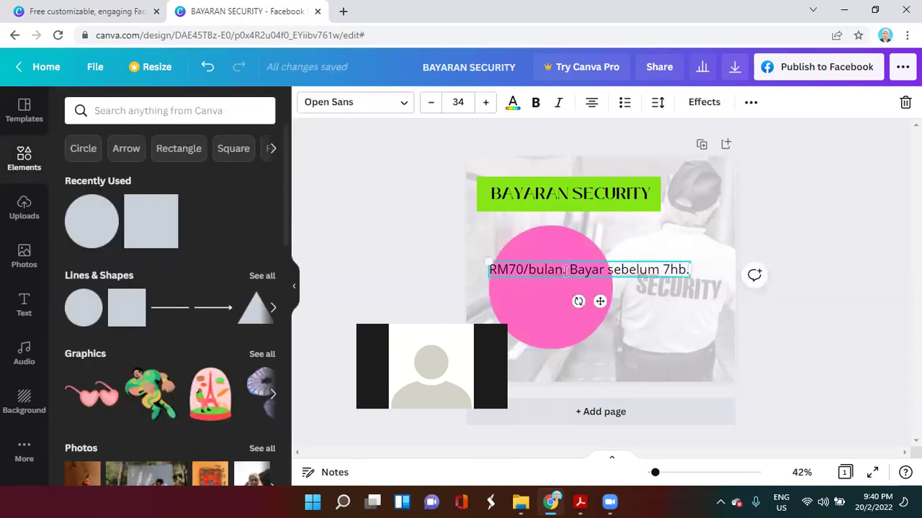
double_click(570, 269)
left_click(570, 269)
key("BackSpace")
key("Return")
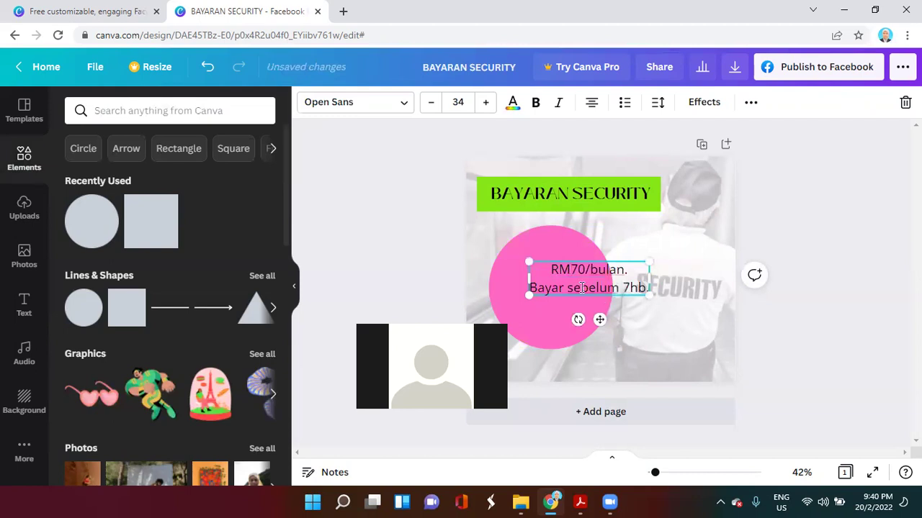
left_click_drag(599, 319, 568, 325)
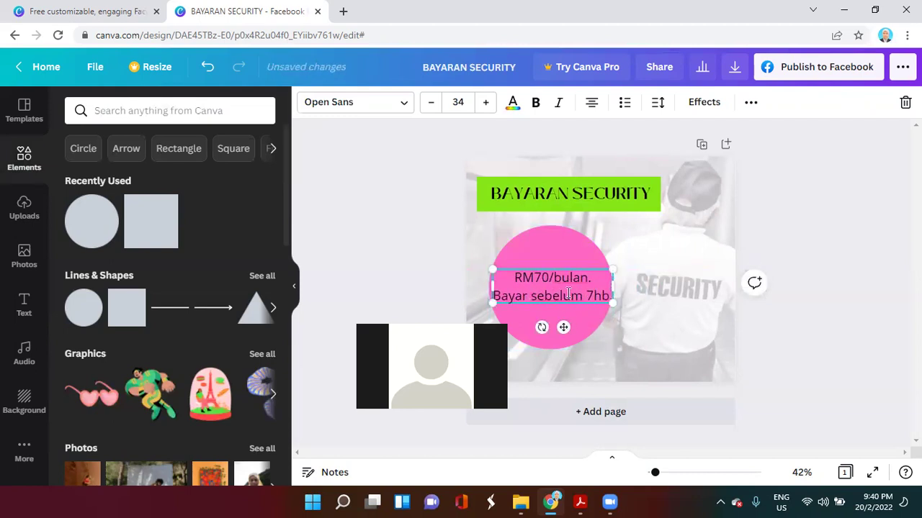
left_click(588, 293)
key("Return")
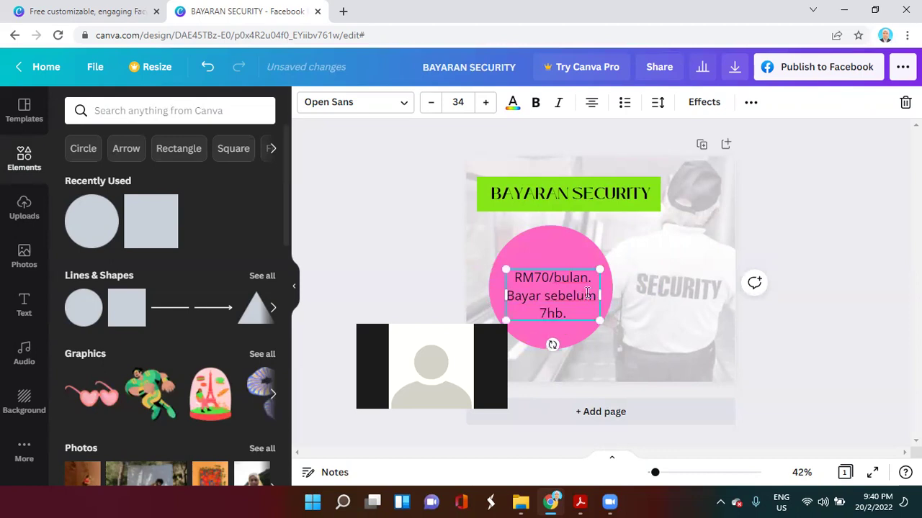
left_click(804, 250)
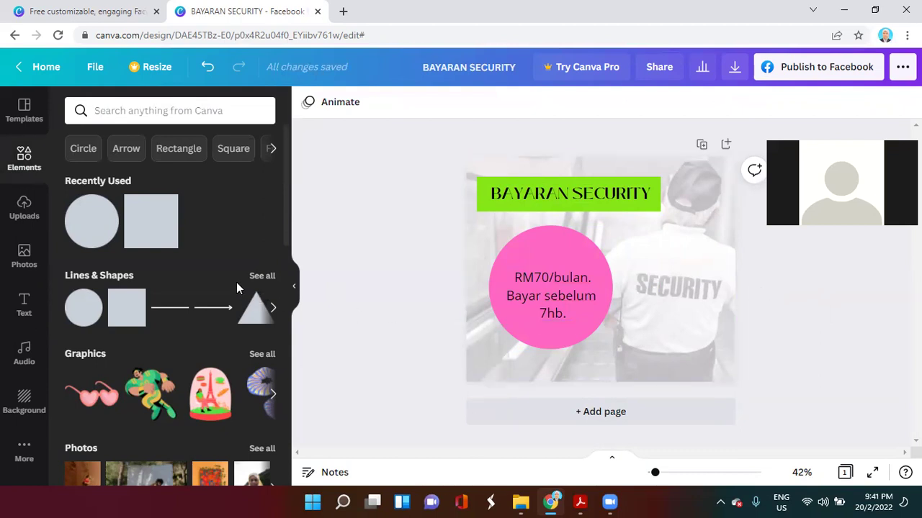
left_click(21, 107)
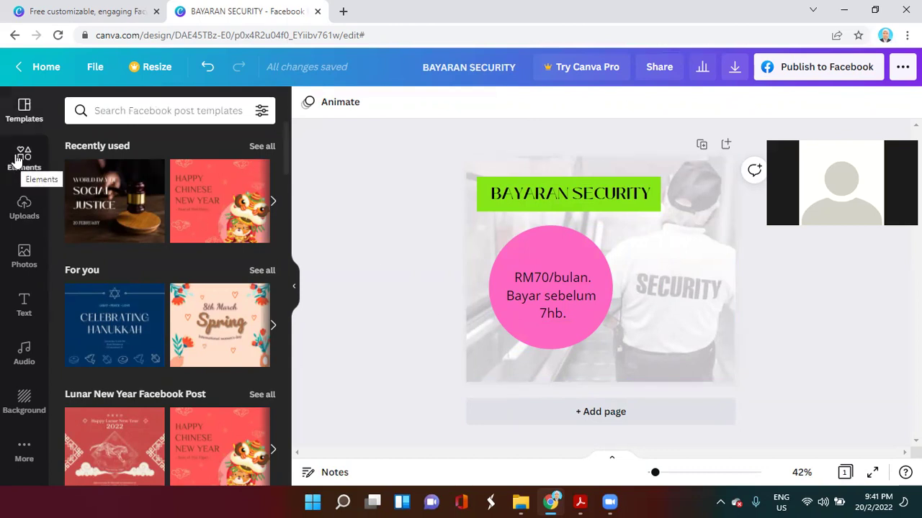
left_click(473, 165)
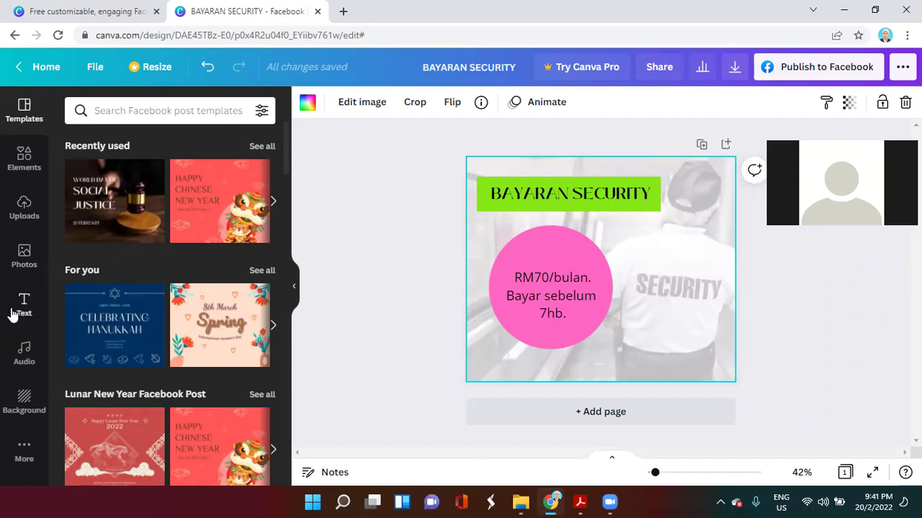
left_click(25, 257)
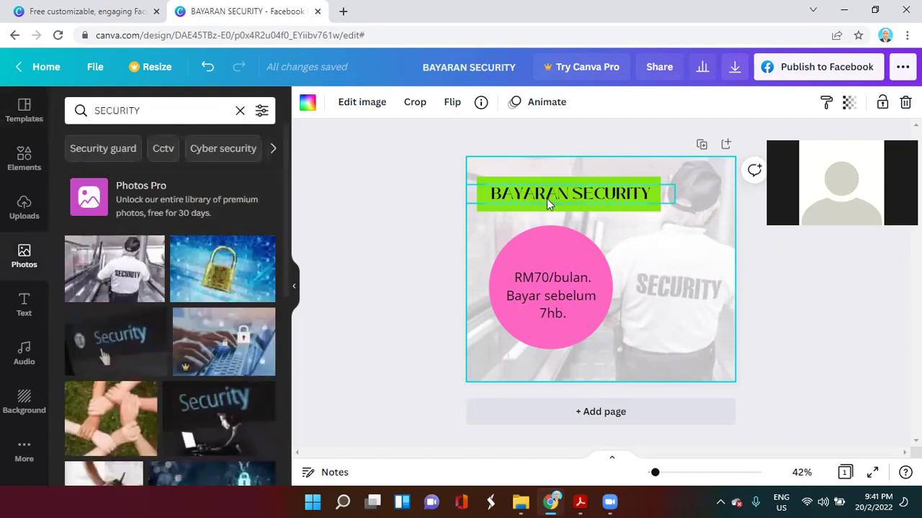
Add the pink neon GLOW font combination to the post and slightly narrow its text box
left_click(29, 309)
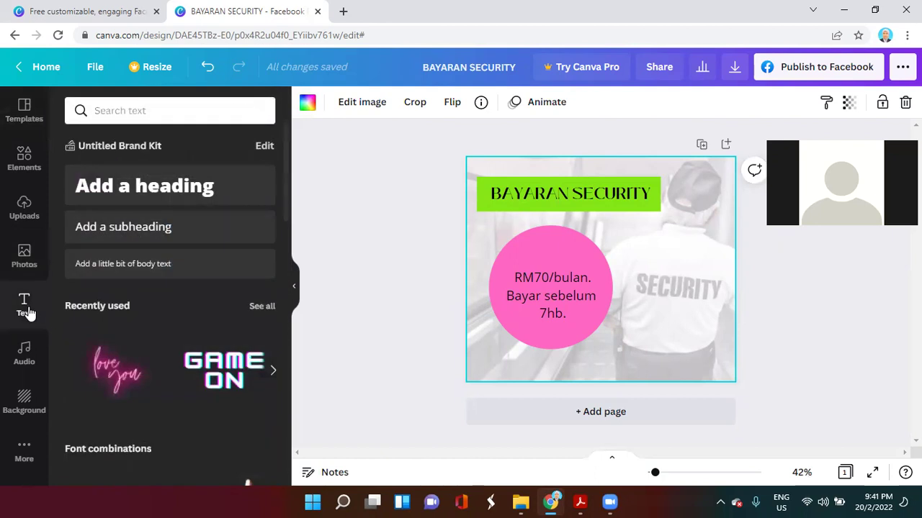
left_click_drag(288, 202, 280, 274)
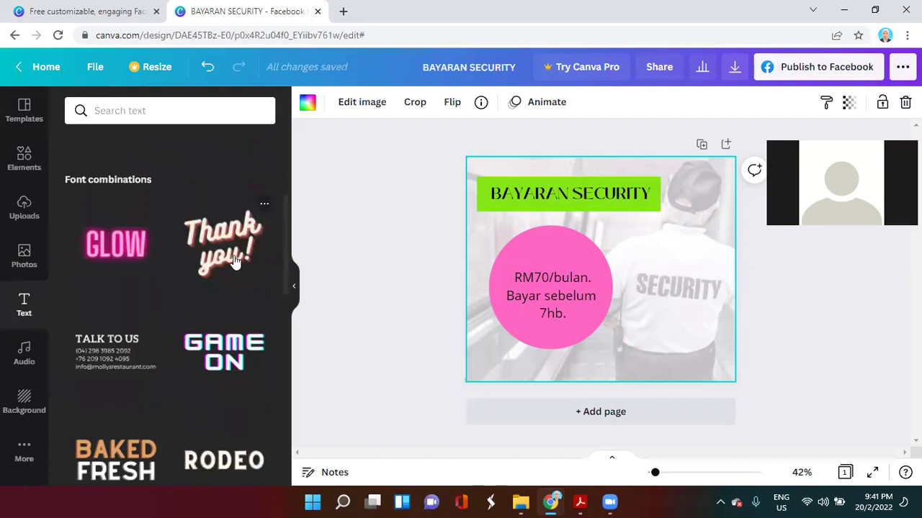
left_click(119, 245)
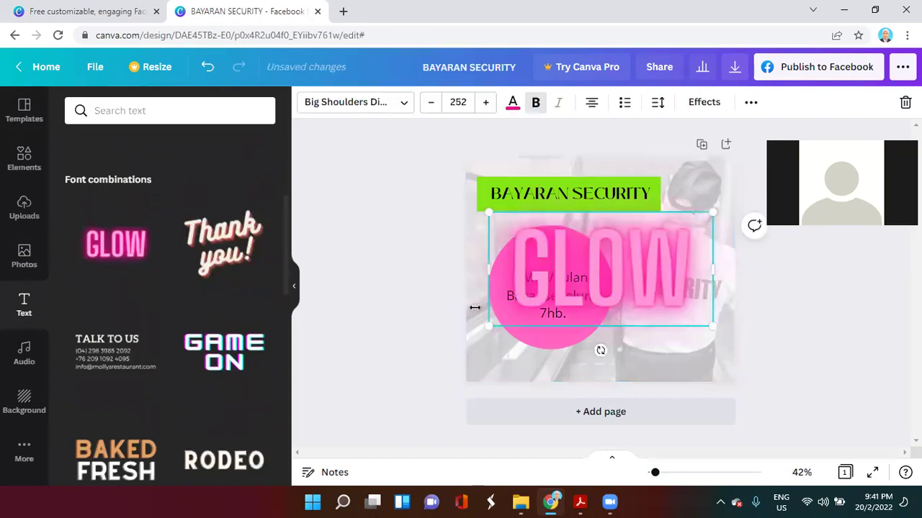
mouse_move(489, 269)
left_mouse_down()
mouse_move(562, 272)
mouse_move(507, 277)
left_mouse_up()
Set the GLOW text's font size to 28 and place it just above the SECURITY lettering on the guard's back
left_click(458, 101)
left_click(462, 227)
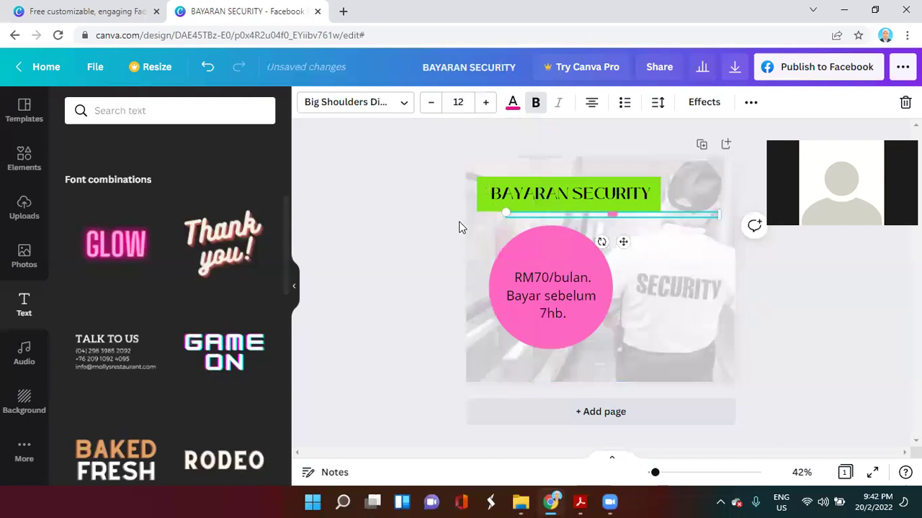
left_click(459, 103)
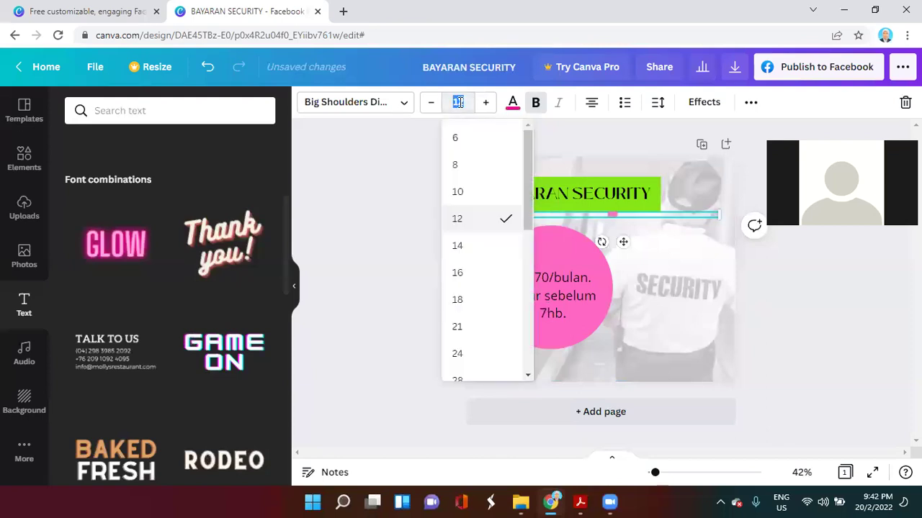
left_click(459, 373)
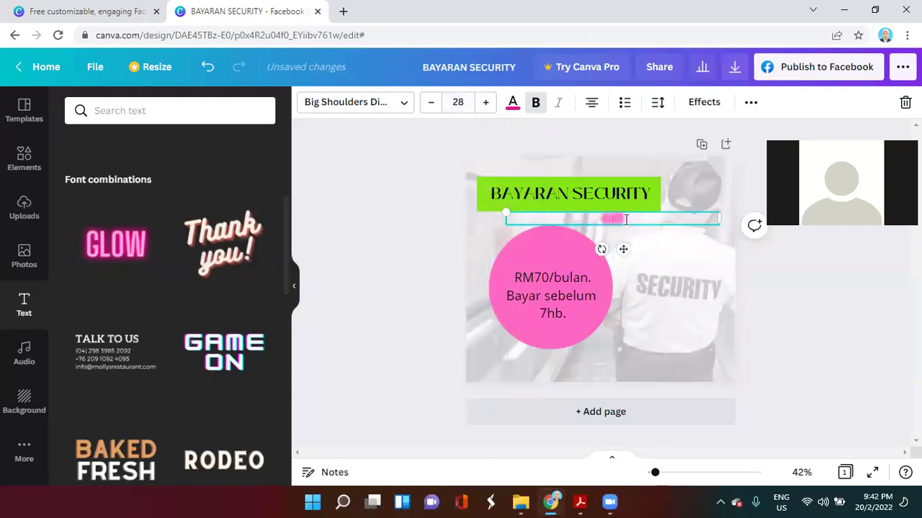
left_click_drag(624, 247, 654, 296)
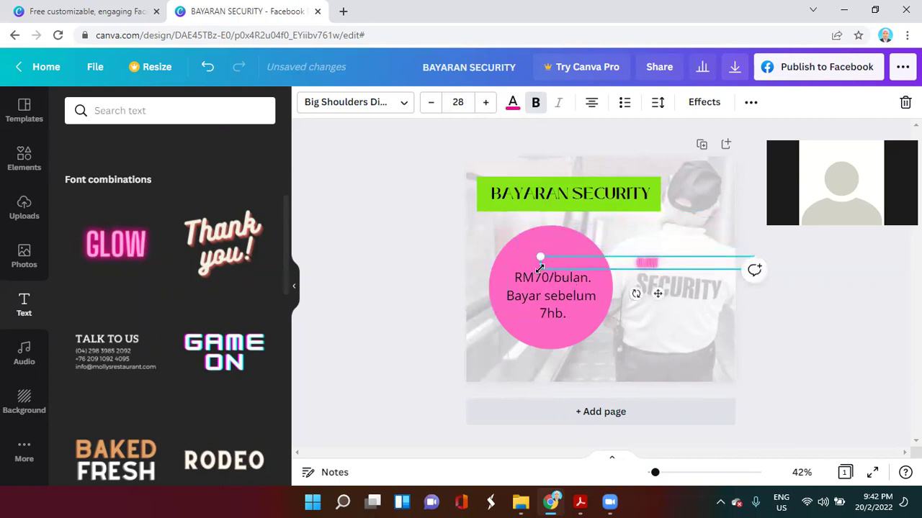
double_click(667, 258)
left_click(418, 255)
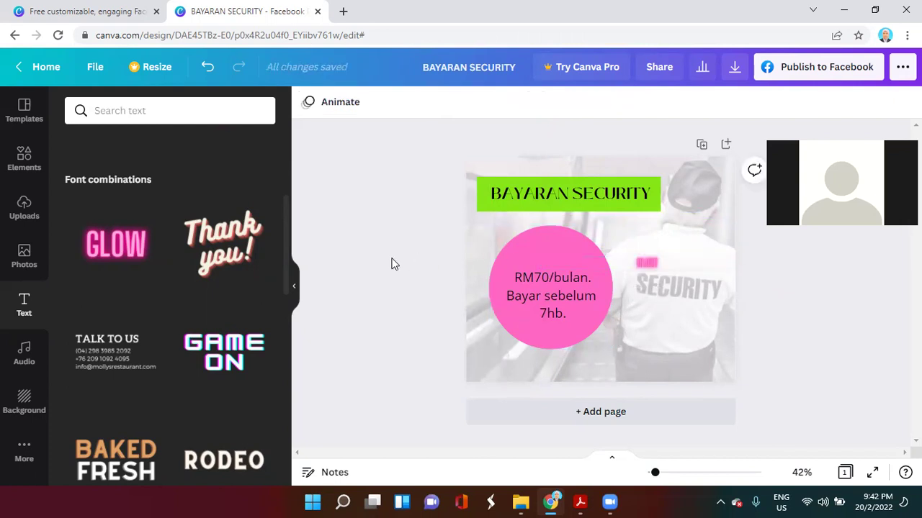
left_click(24, 352)
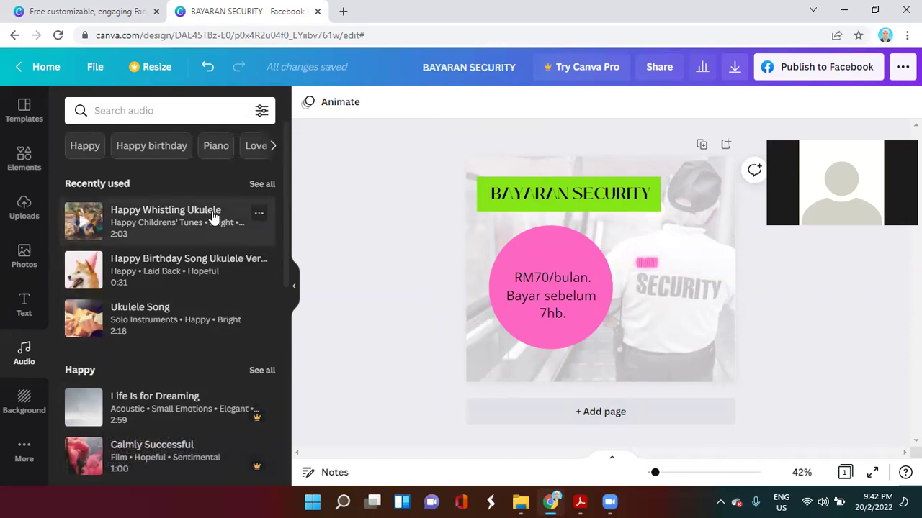
left_click(23, 257)
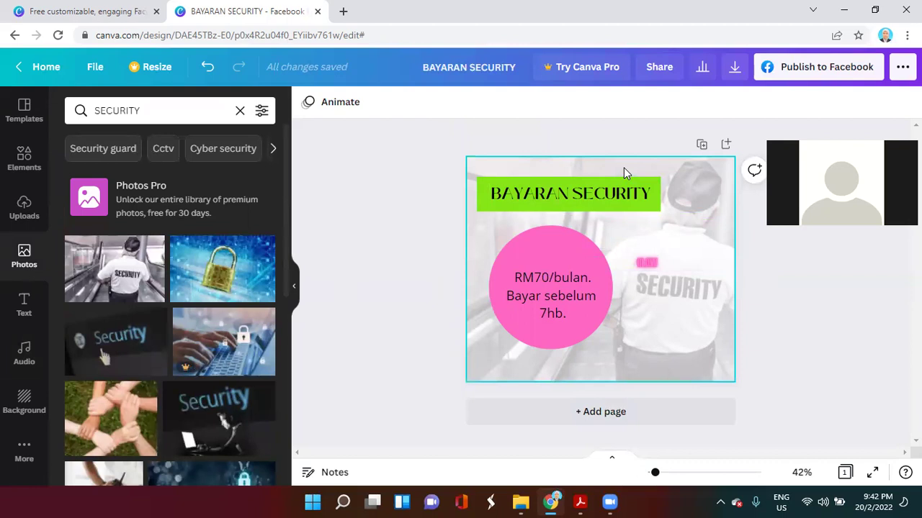
Download the BAYARAN SECURITY design as a PNG file
left_click(735, 68)
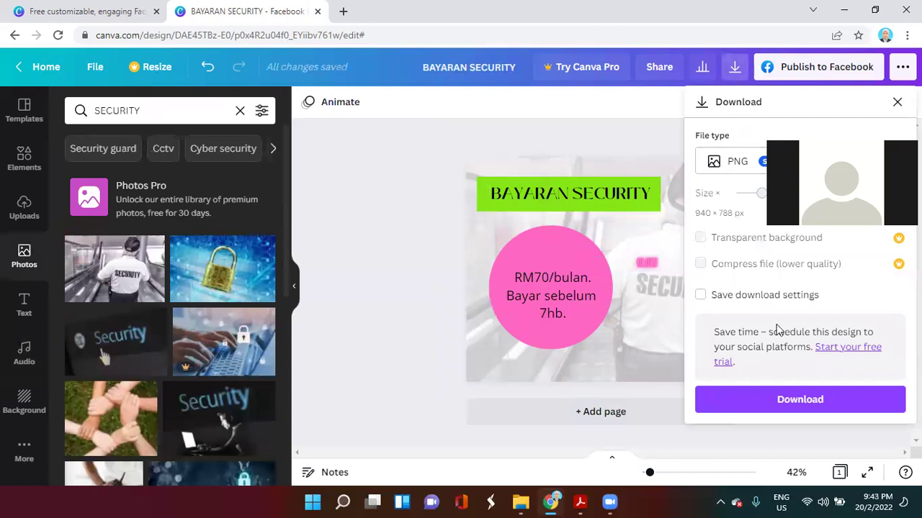
left_click(798, 405)
left_click(796, 403)
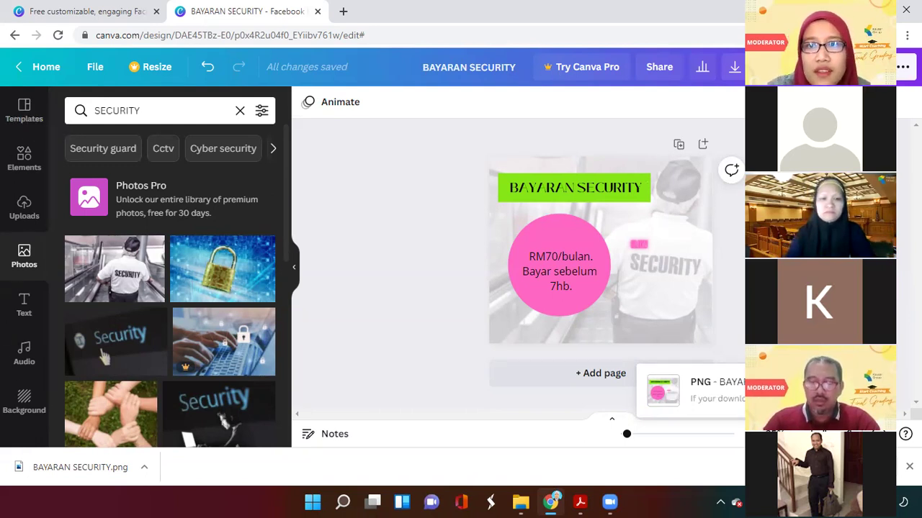
Delete the faded security guard photo from the page background
double_click(524, 172)
left_click(413, 237)
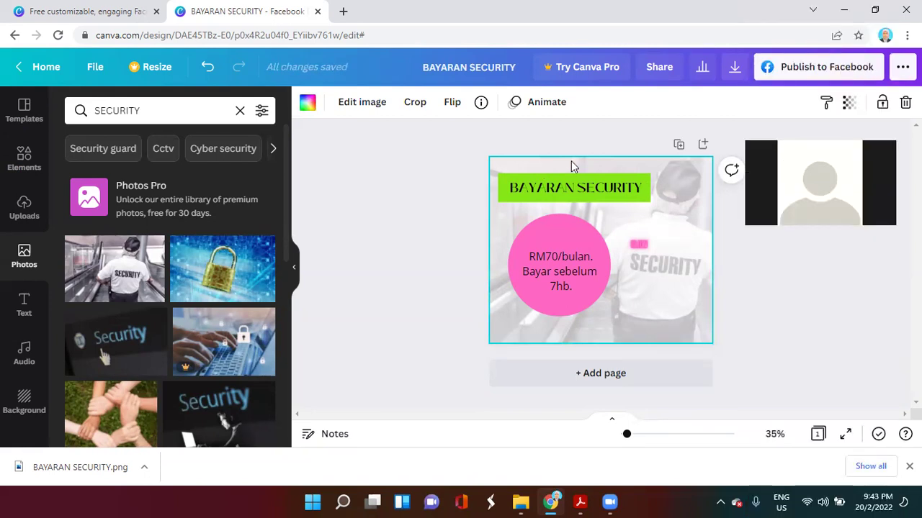
key("Delete")
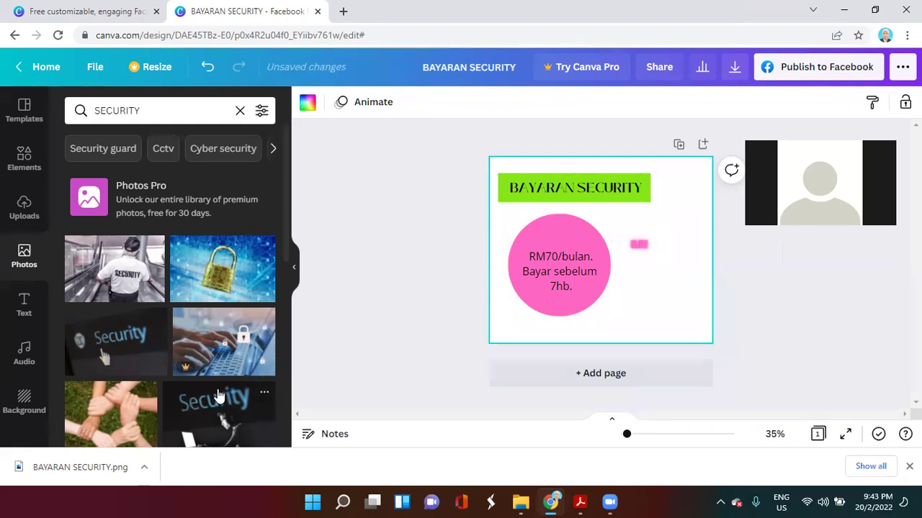
Try the pale marble, folded map and basketball images as page backgrounds
left_click(25, 403)
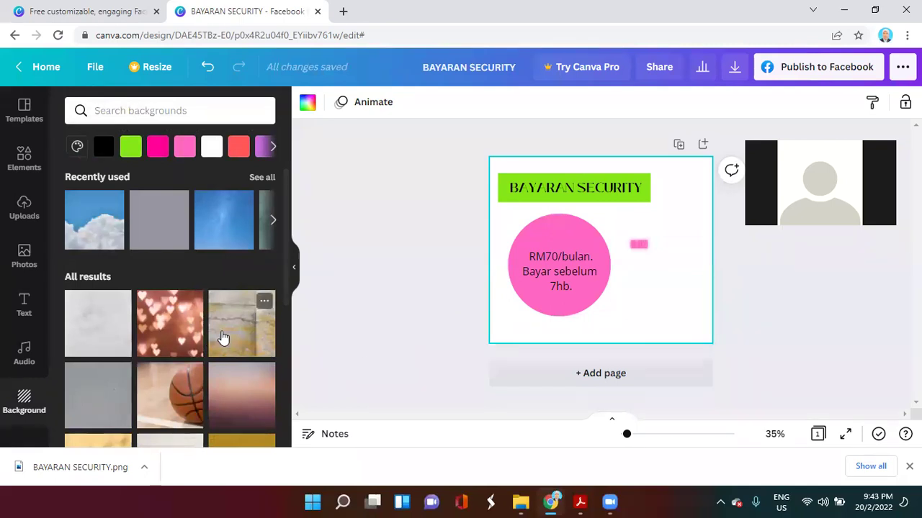
left_click(98, 343)
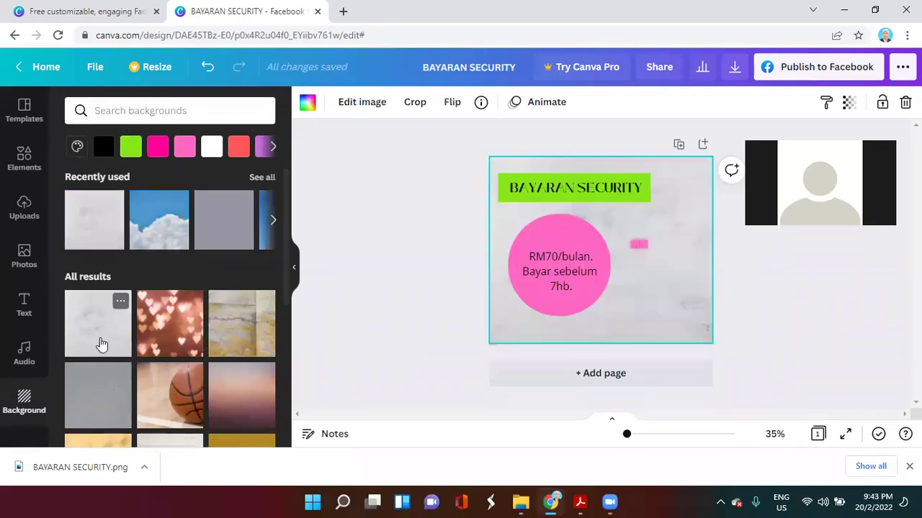
left_click(232, 335)
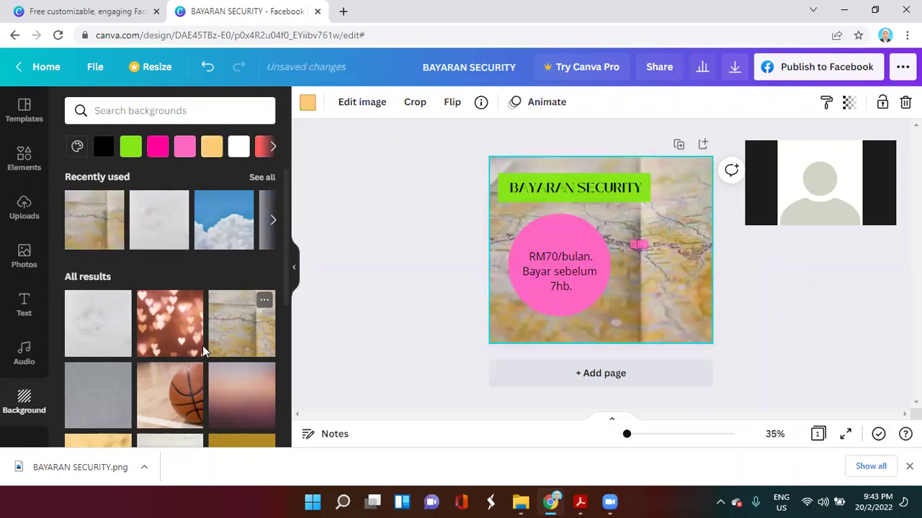
left_click(179, 382)
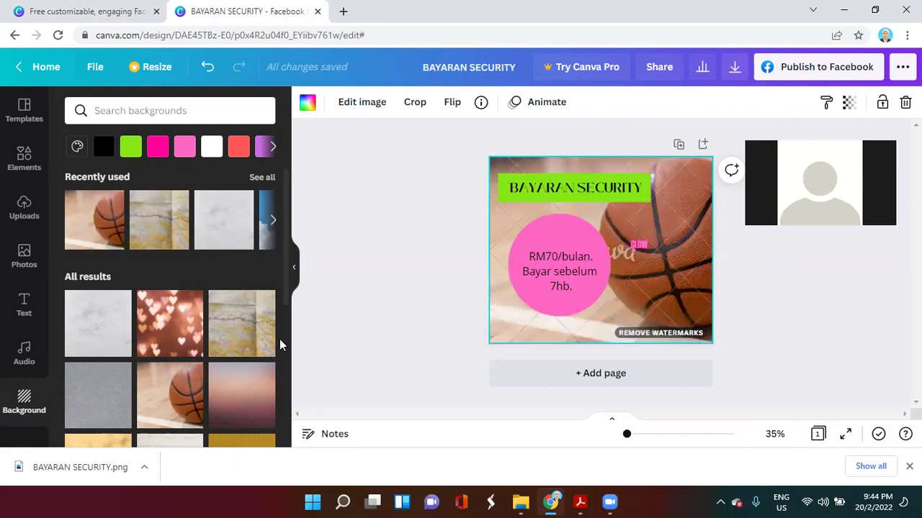
Try the brush-stroke, road, crumpled-paper and floral backgrounds, and finish by applying the cloudy grey one to the page
scroll(284, 324, "down", 3)
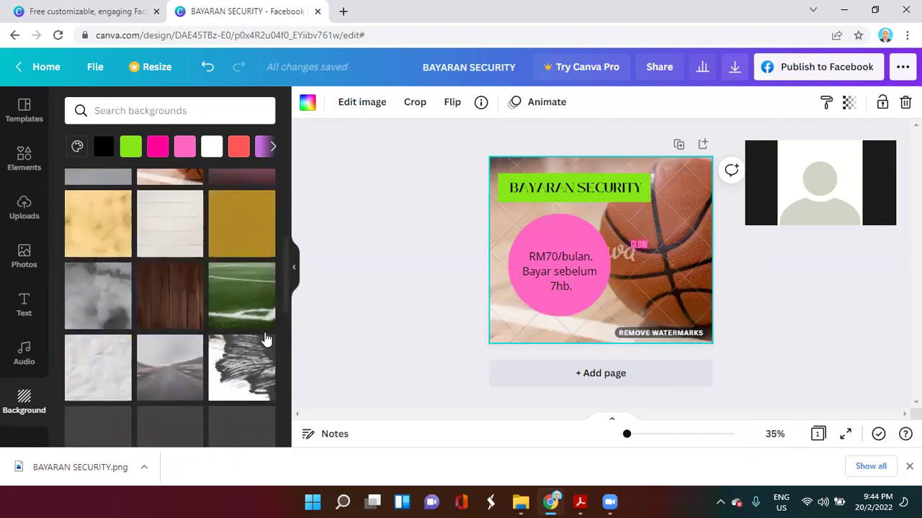
left_click(228, 380)
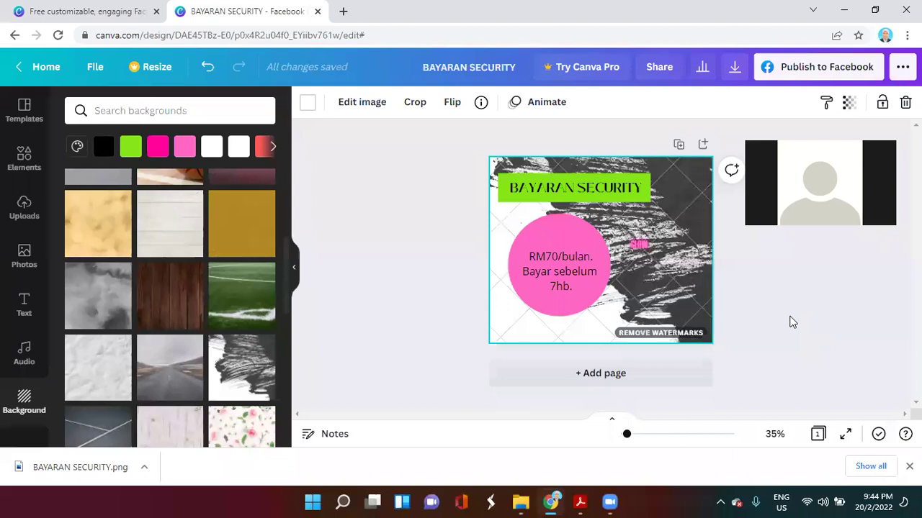
left_click(162, 384)
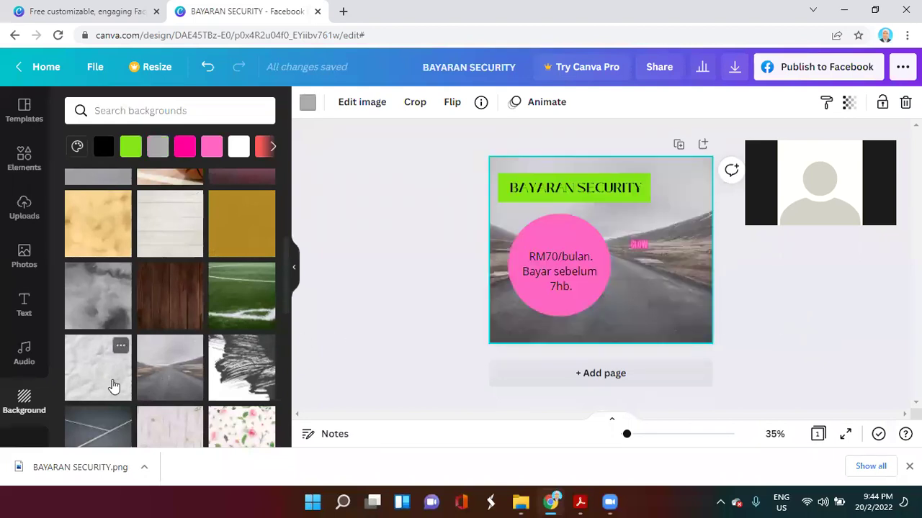
left_click(113, 386)
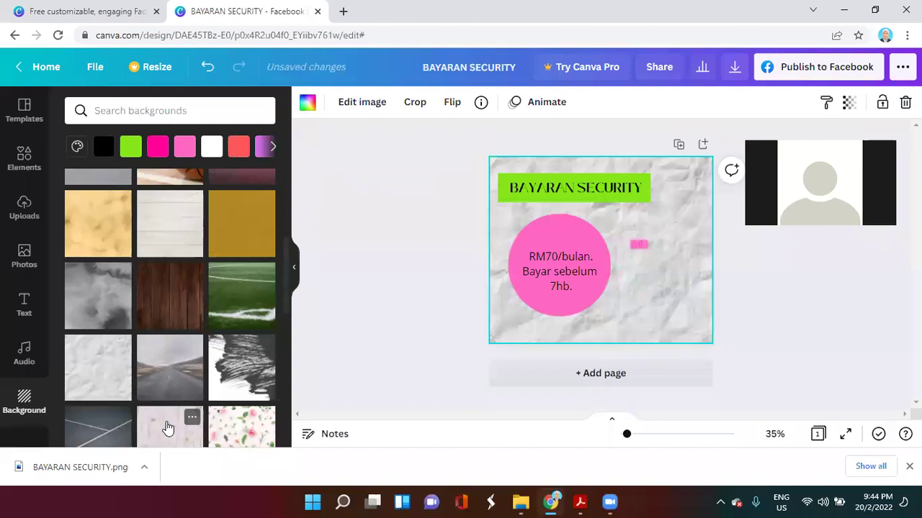
left_click(166, 428)
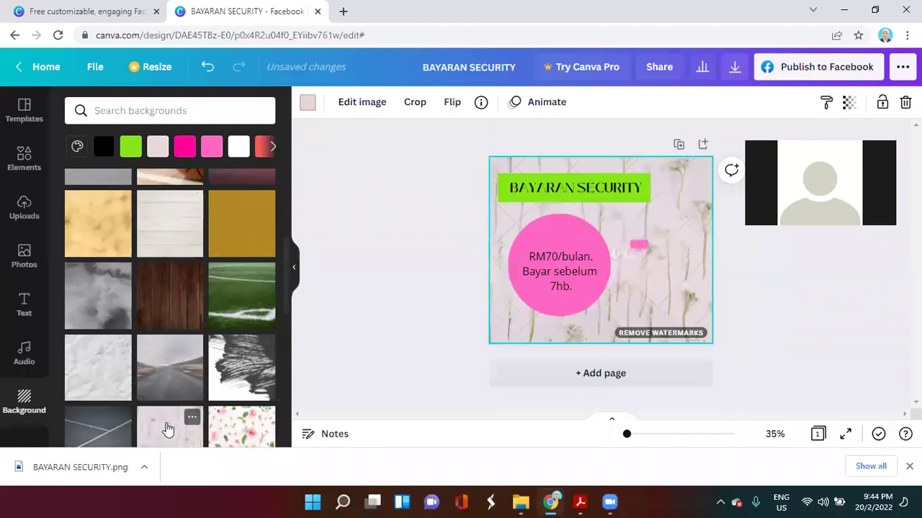
left_click(85, 306)
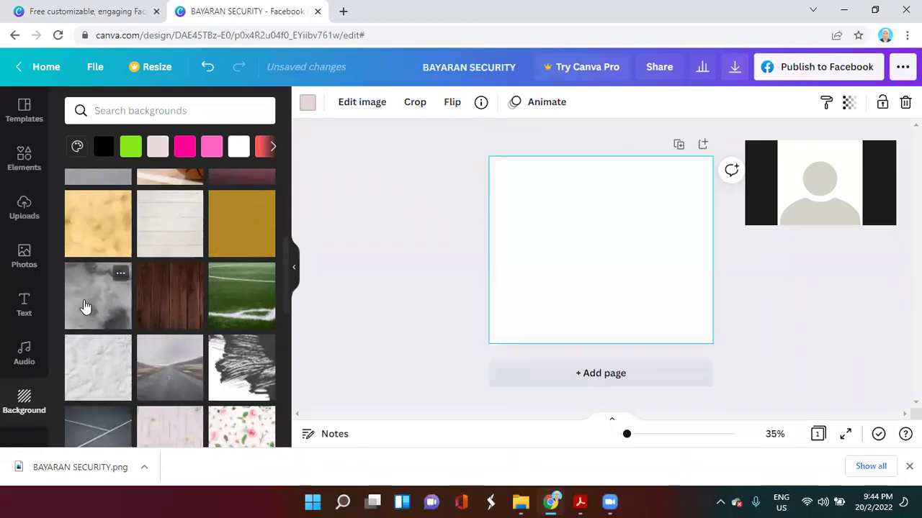
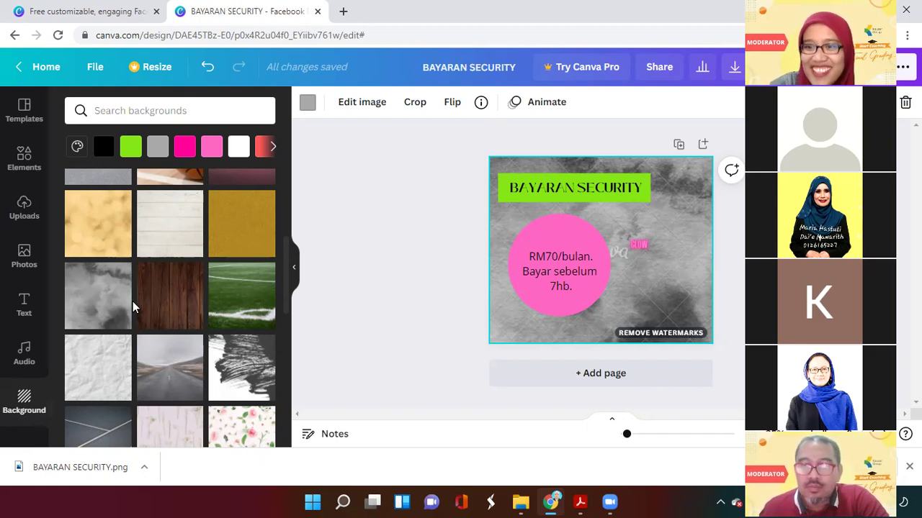
Upload the yellow torn-paper picture, WhatsApp Image 2022-02-13 at 17.05.40, from the Downloads folder and look over the uploaded images
left_click(24, 209)
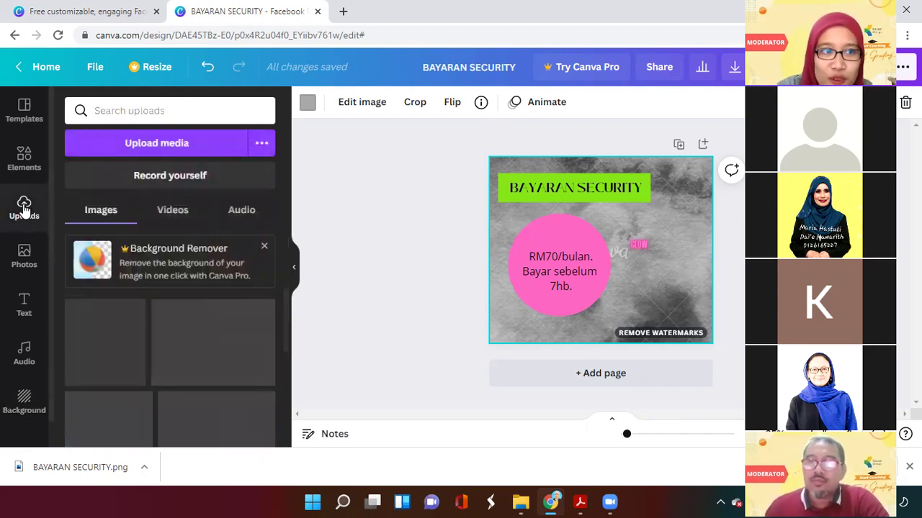
left_click(152, 143)
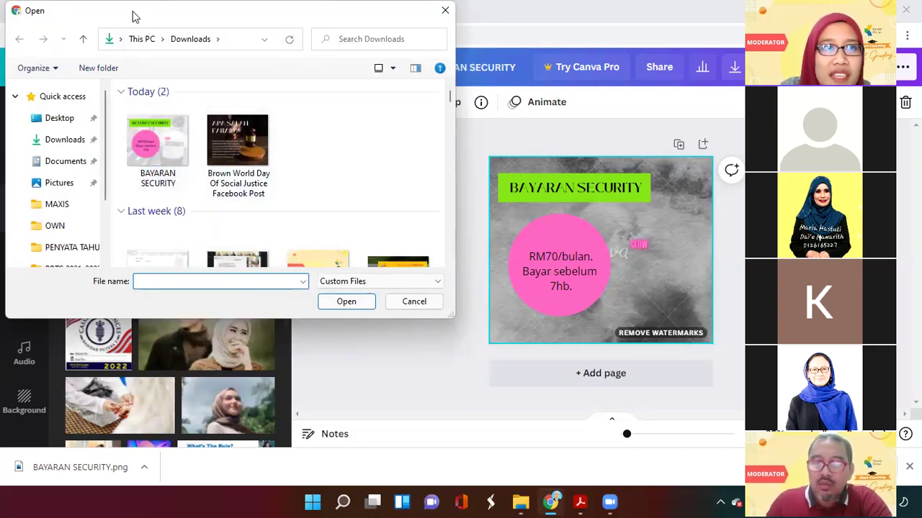
scroll(333, 208, "down", 3)
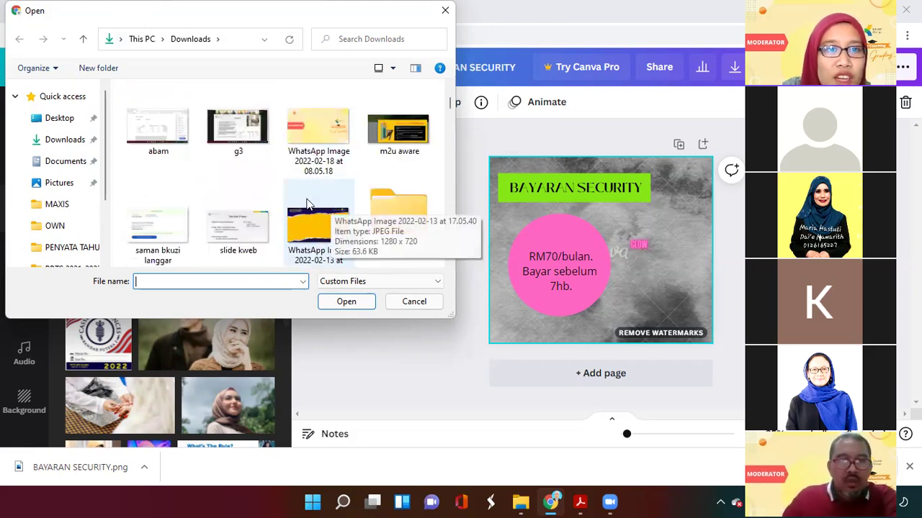
left_click(308, 210)
left_click(346, 301)
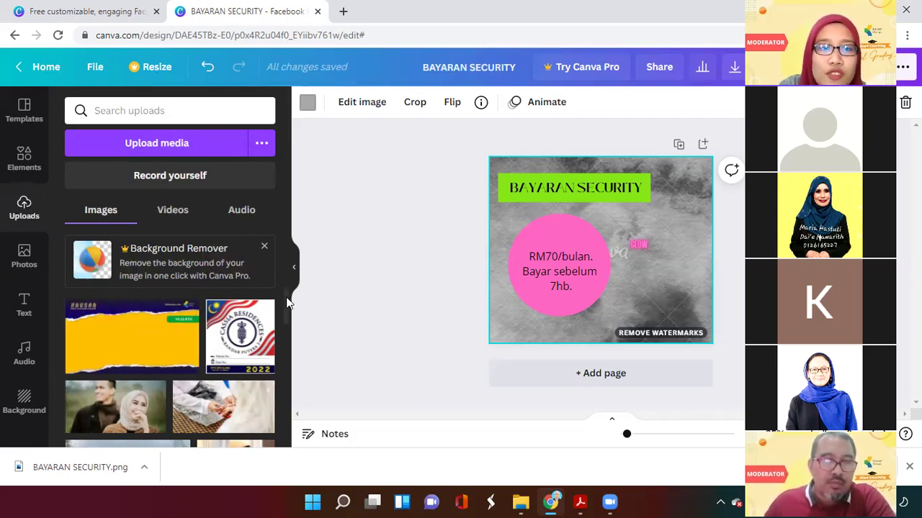
scroll(288, 346, "down", 3)
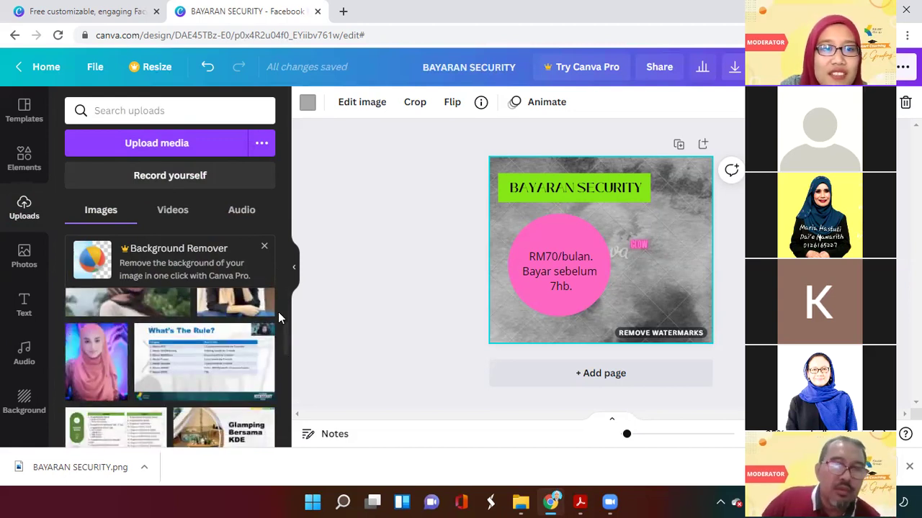
left_click_drag(284, 333, 285, 269)
left_click(357, 242)
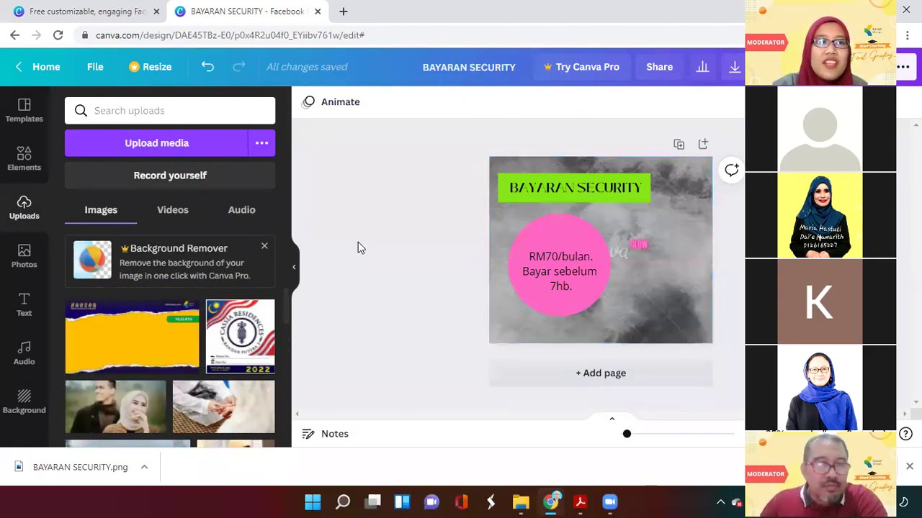
Add the rounded portrait frame from the Frames elements and place it beside the pink circle, near the page's right edge
left_click(24, 160)
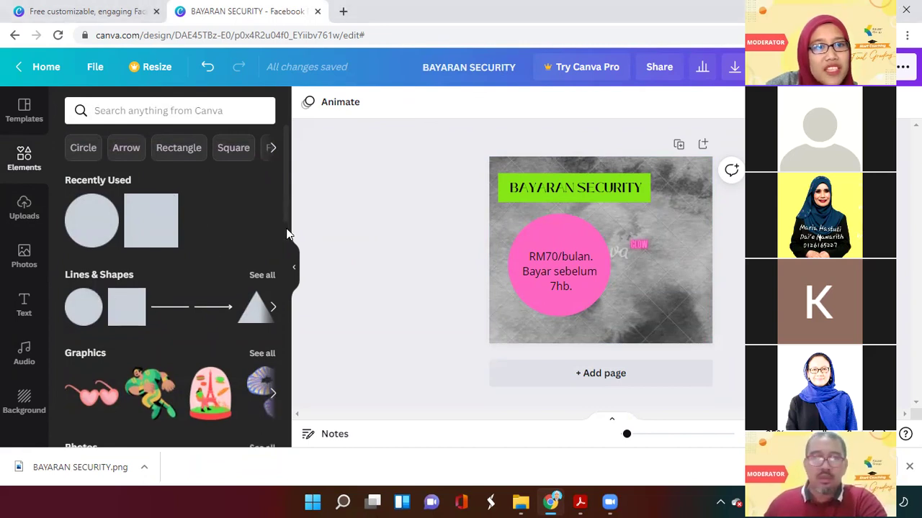
scroll(287, 228, "down", 4)
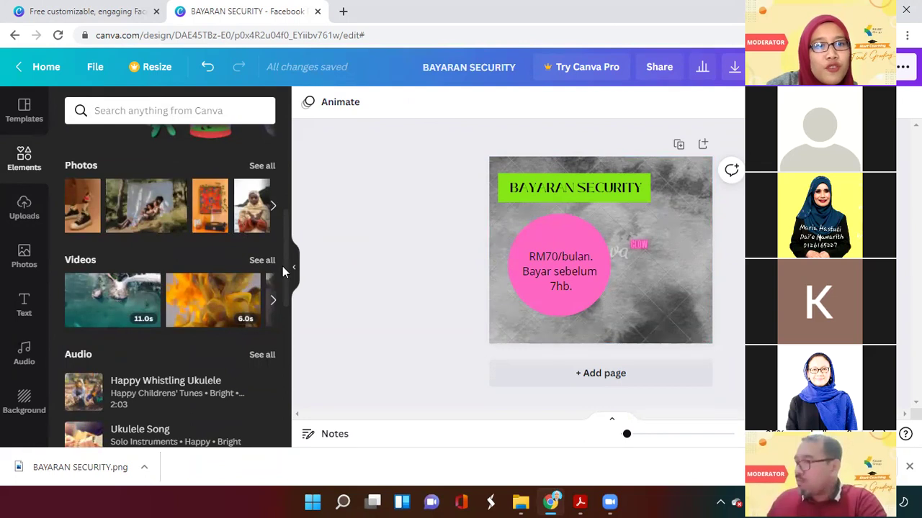
scroll(286, 264, "down", 1)
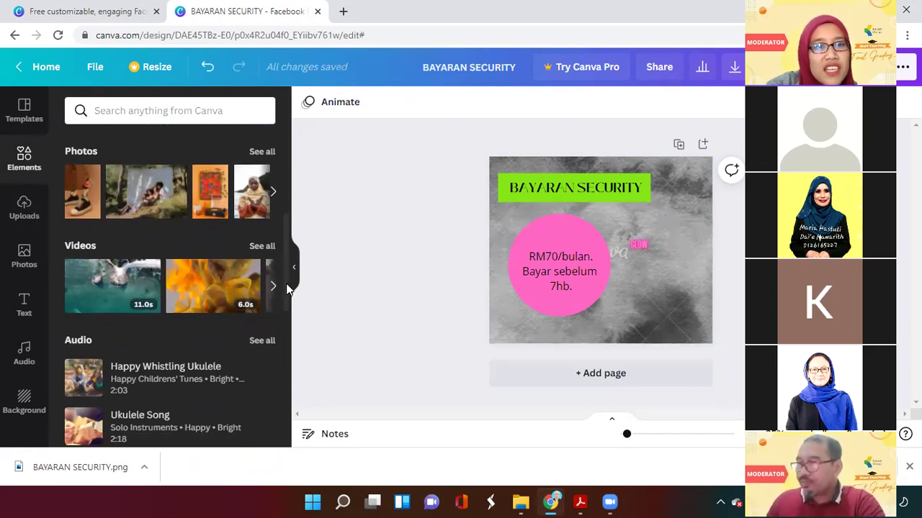
scroll(286, 333, "down", 4)
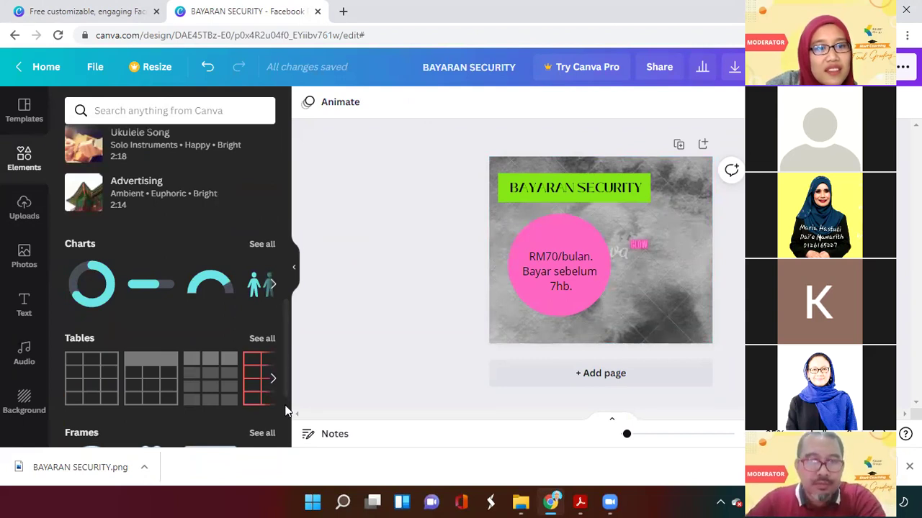
scroll(284, 407, "down", 2)
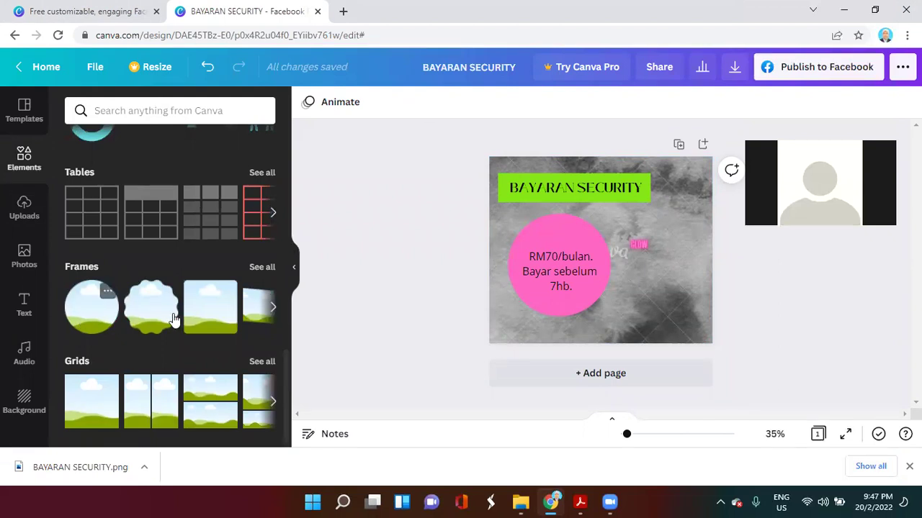
left_click(260, 268)
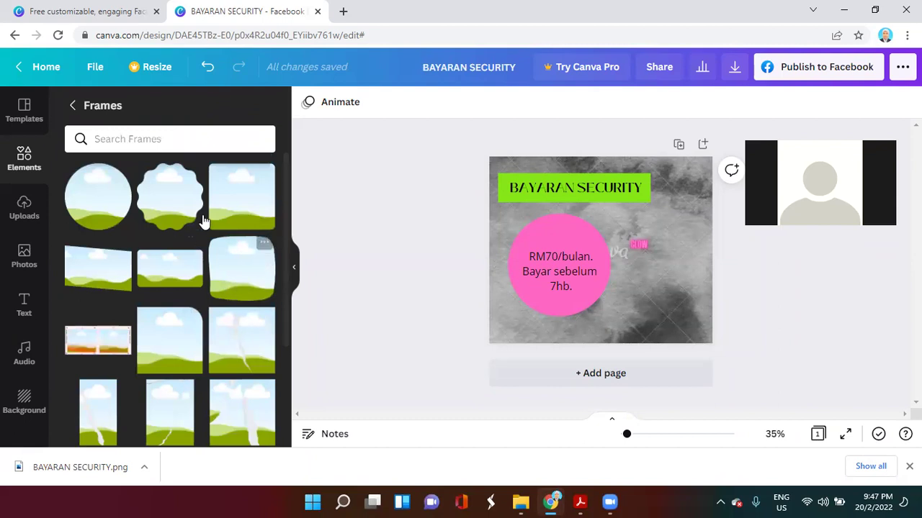
left_click_drag(286, 255, 278, 328)
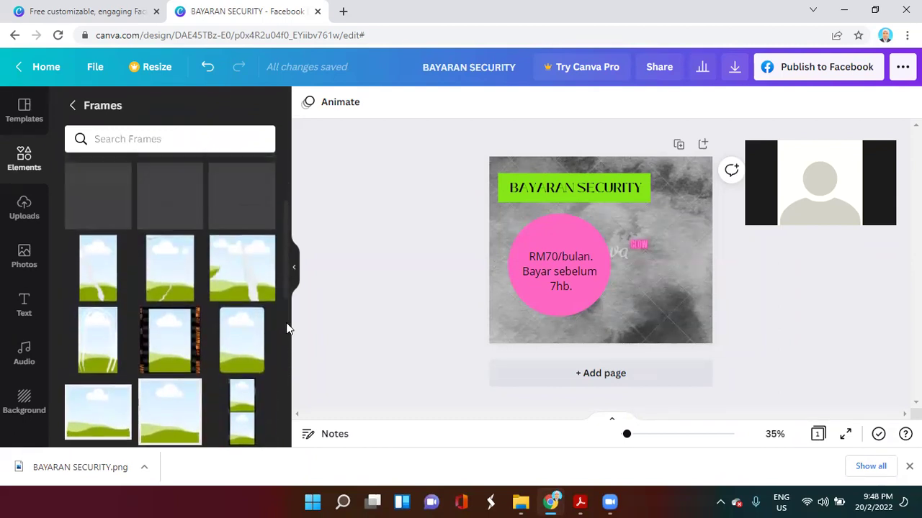
left_click(241, 344)
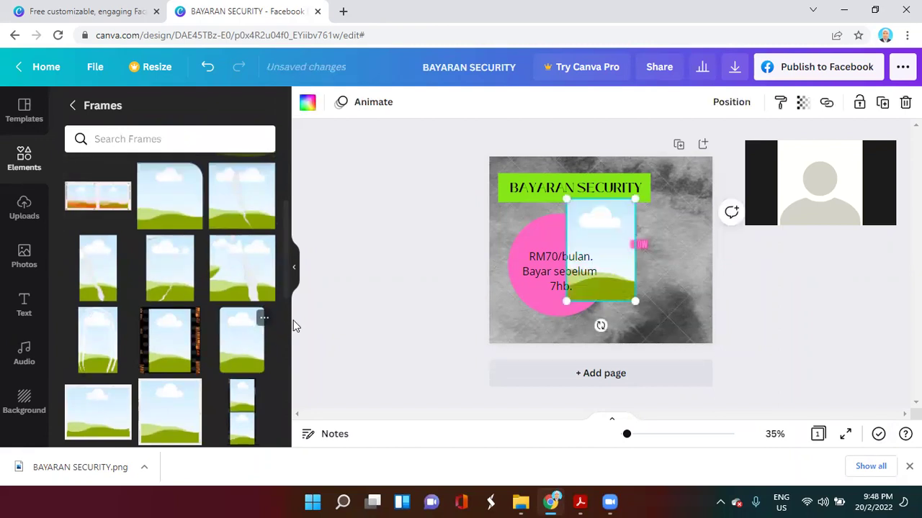
left_click_drag(599, 222, 665, 243)
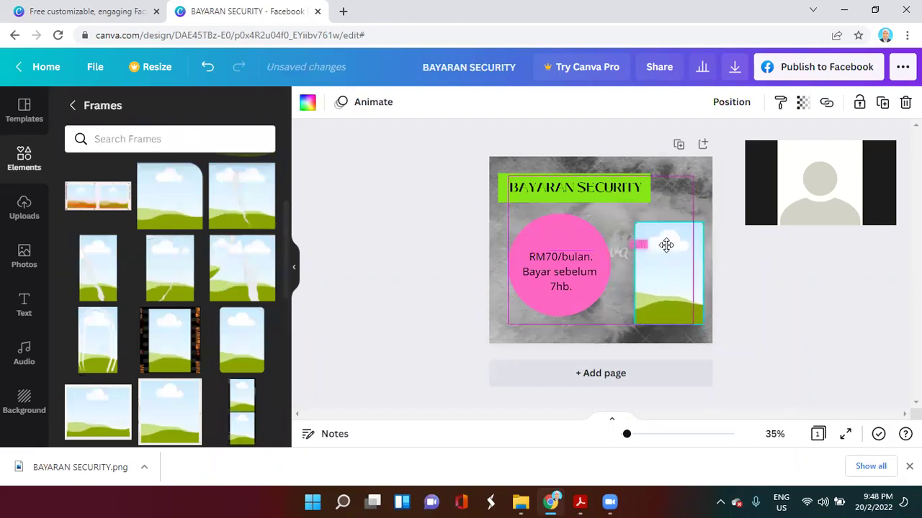
Move the small pink GLOW text off the frame to just beneath the BAYARAN SECURITY title
left_click(661, 239)
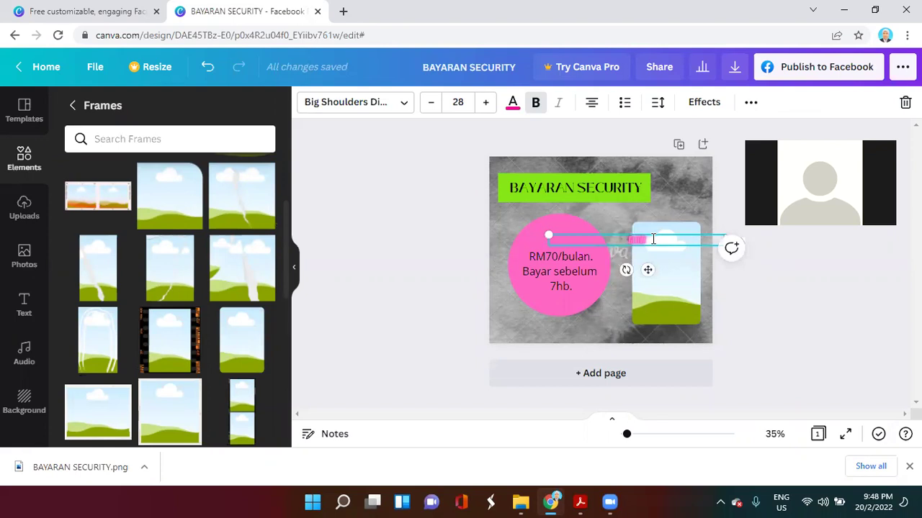
double_click(653, 239)
left_click(631, 252)
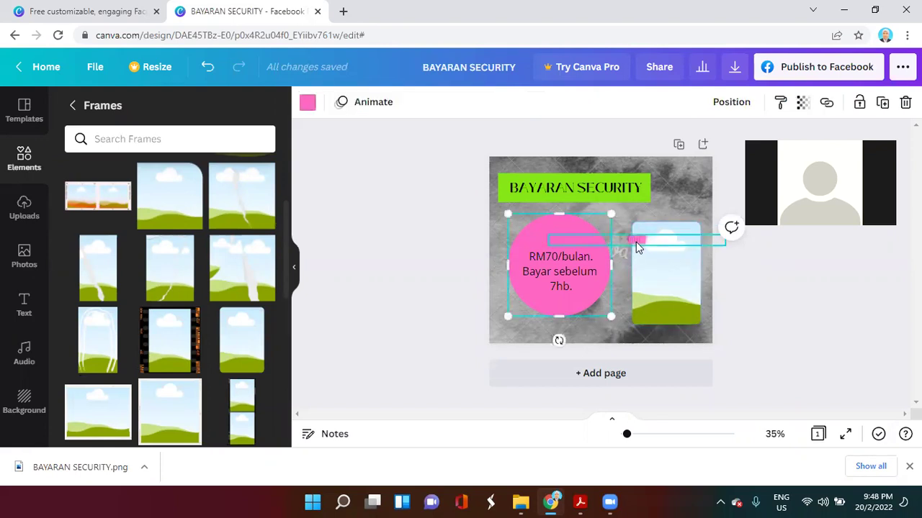
left_click(636, 242)
key("Escape")
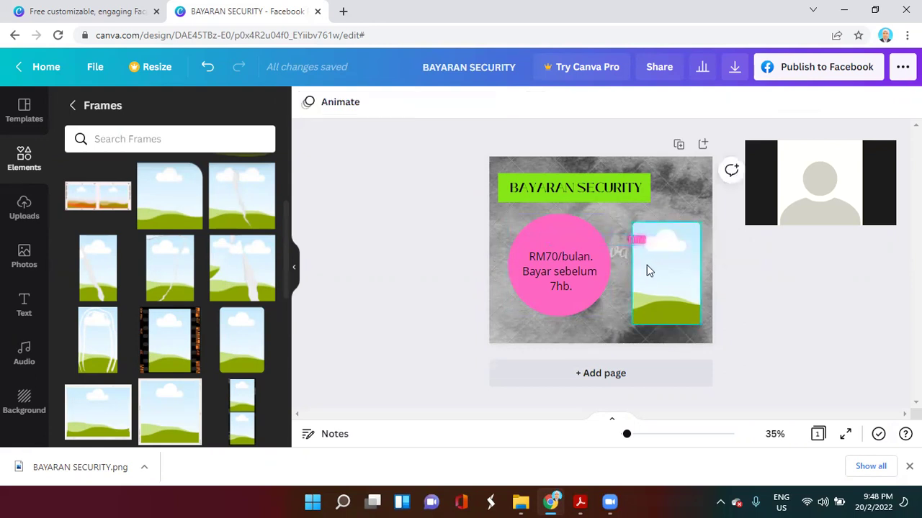
left_click(641, 240)
left_click_drag(644, 267, 615, 239)
Search the photos for "hacker" and fill the frame with the dark hooded figure marked with a question mark
left_click(669, 297)
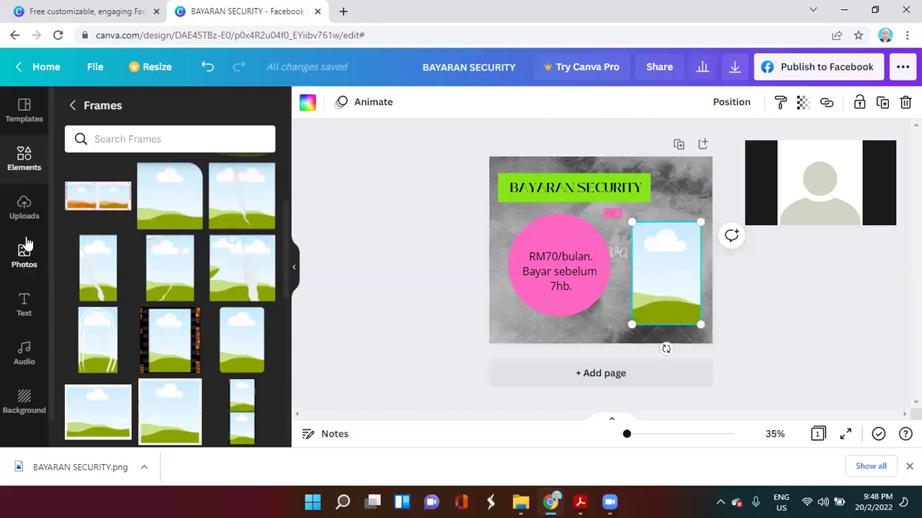
left_click(23, 252)
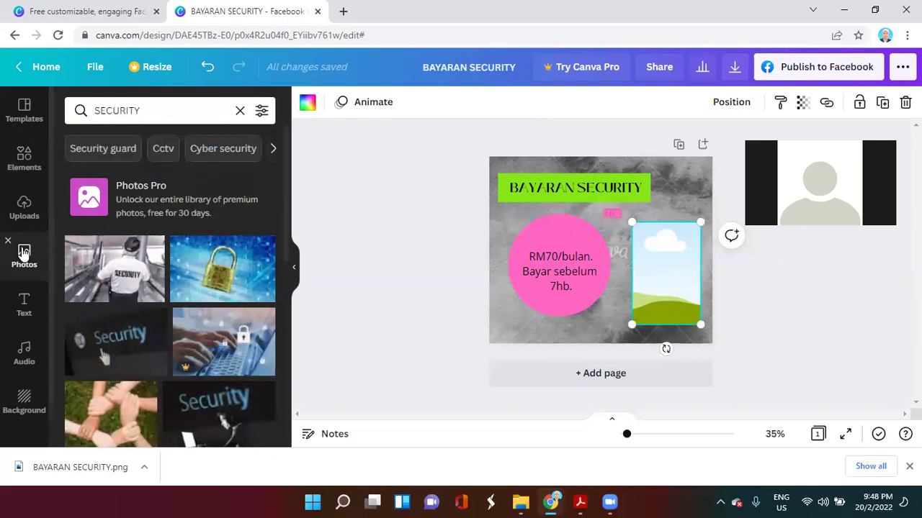
left_click_drag(287, 256, 285, 301)
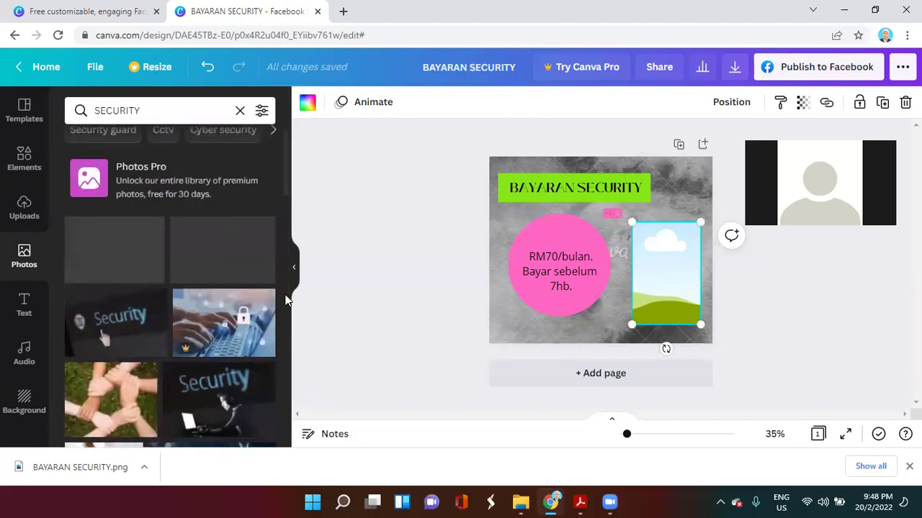
scroll(285, 301, "down", 3)
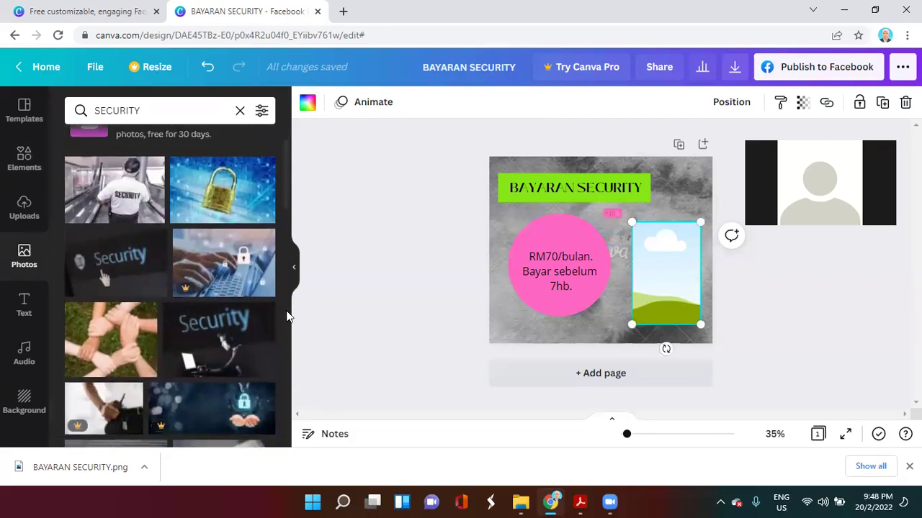
left_click(240, 111)
type("hacj")
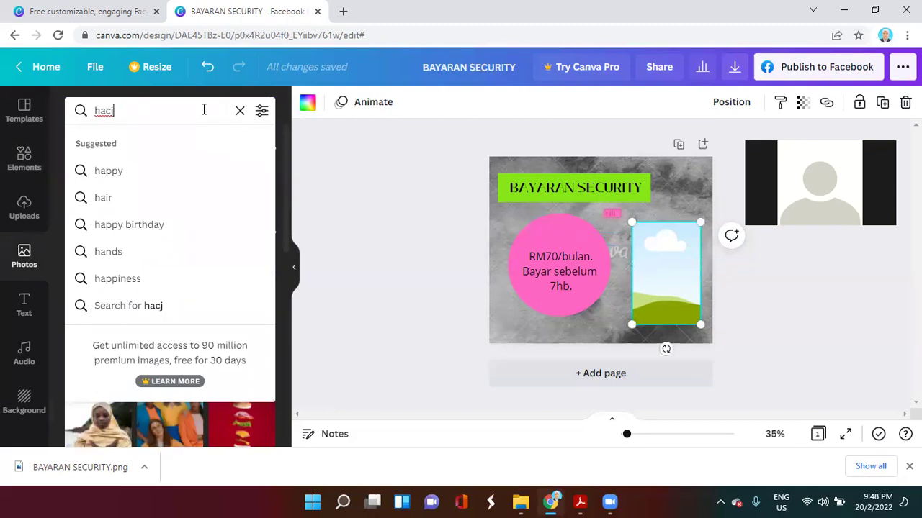
key("BackSpace")
type("ker")
key("Return")
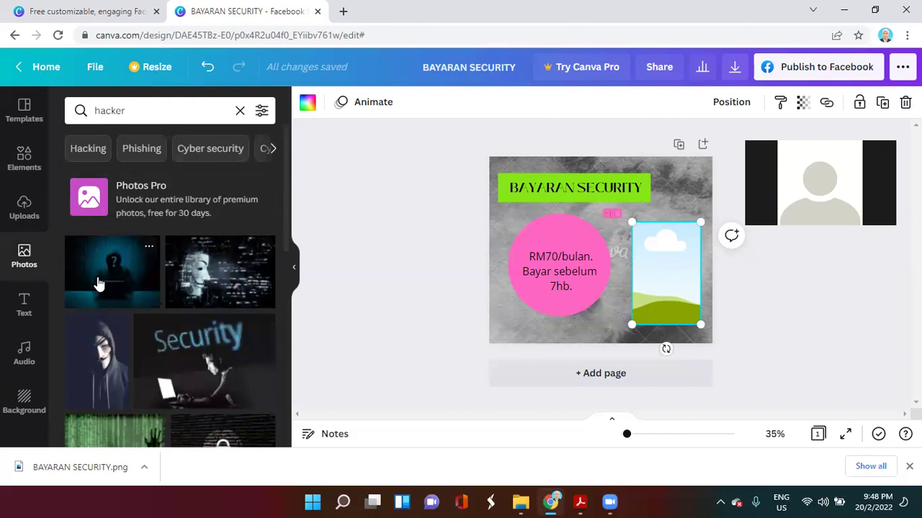
left_click_drag(99, 285, 649, 251)
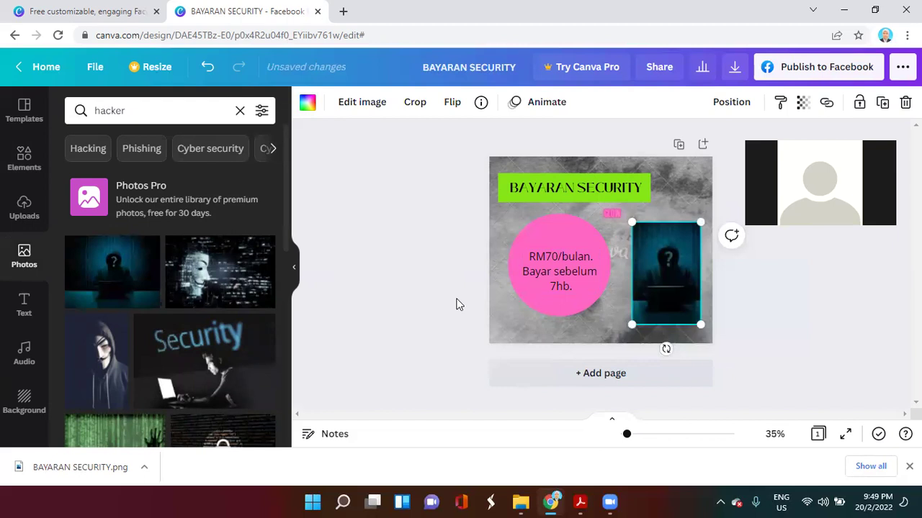
left_click(429, 306)
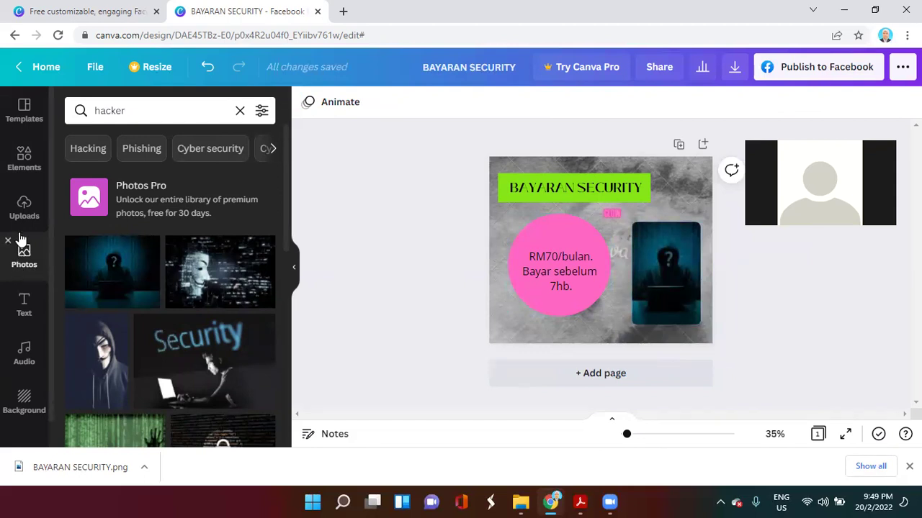
Examine the element categories down to tables, frames and grids, including further grid layouts
left_click(24, 173)
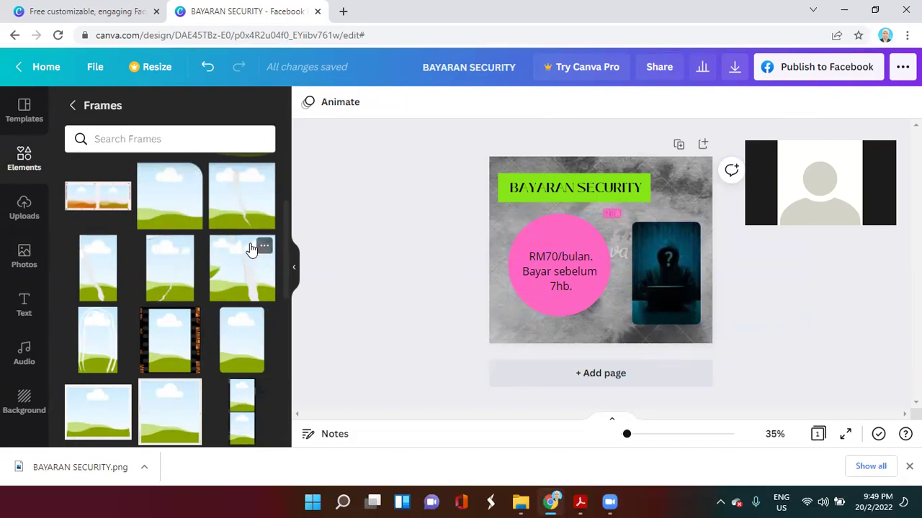
left_click(73, 105)
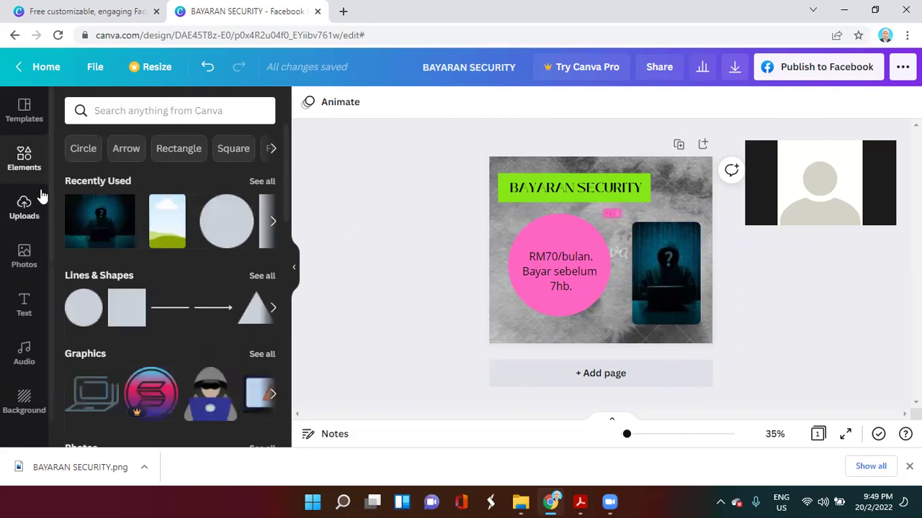
left_click(24, 160)
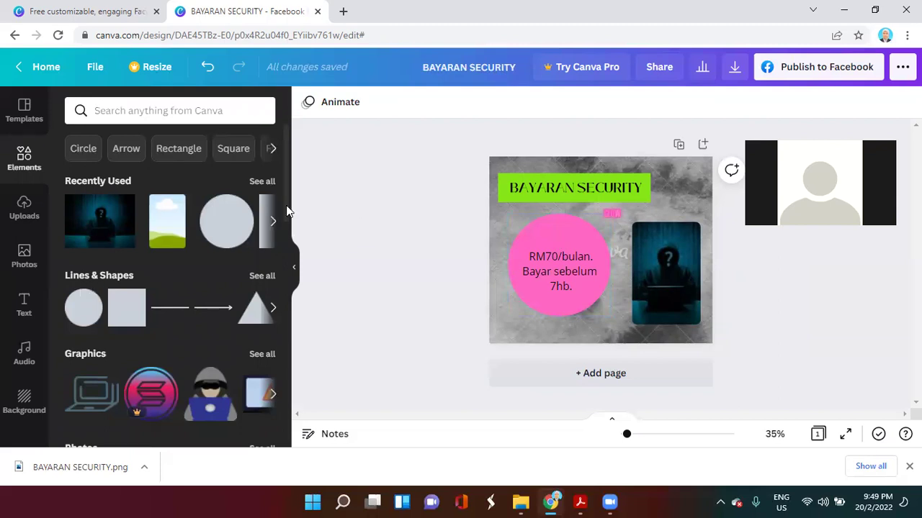
scroll(286, 213, "down", 2)
left_click_drag(285, 212, 290, 411)
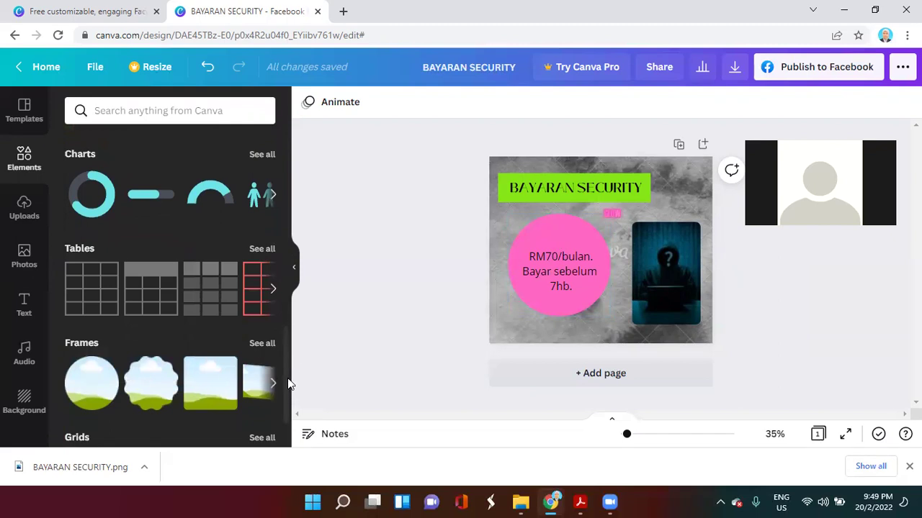
scroll(284, 421, "down", 1)
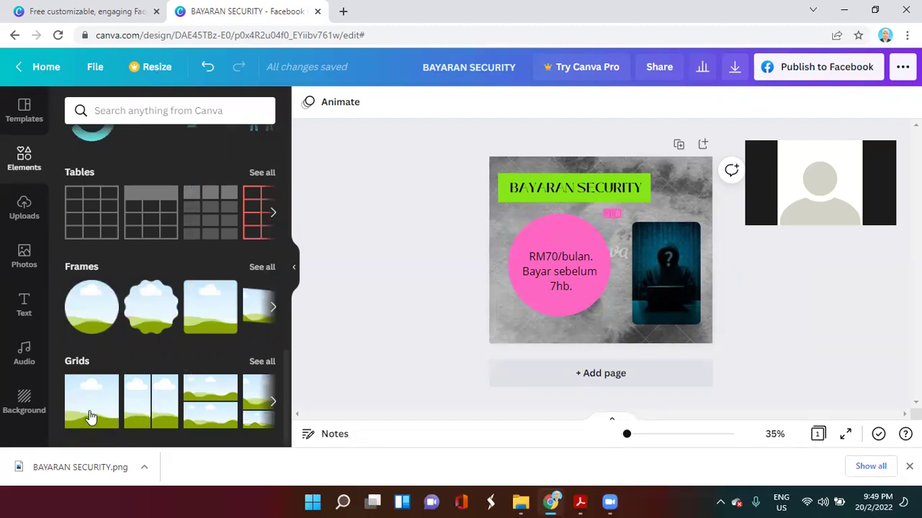
left_click(272, 402)
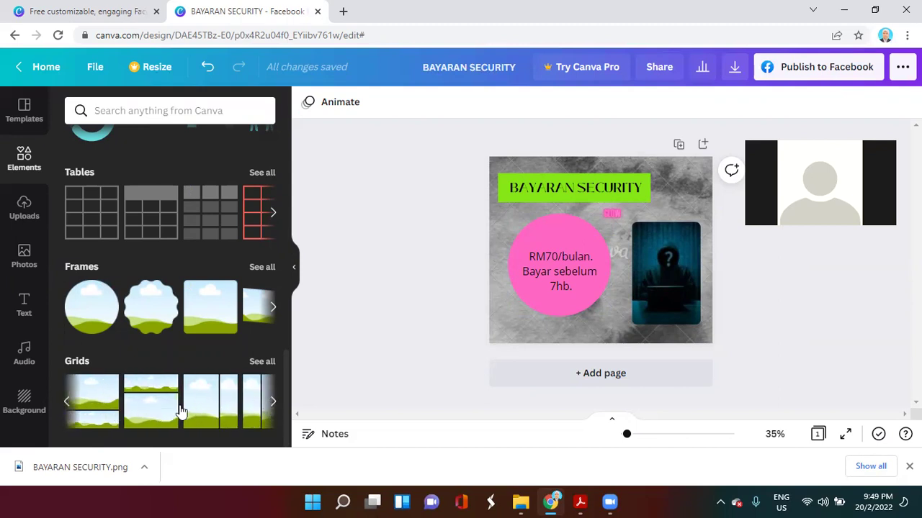
left_click(273, 403)
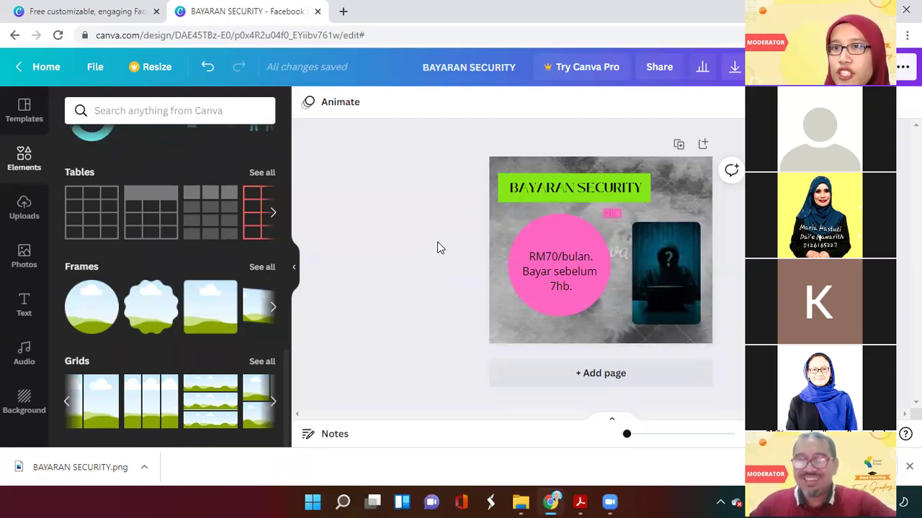
Review the file types offered for downloading the design, and close the download options without downloading
left_click(735, 69)
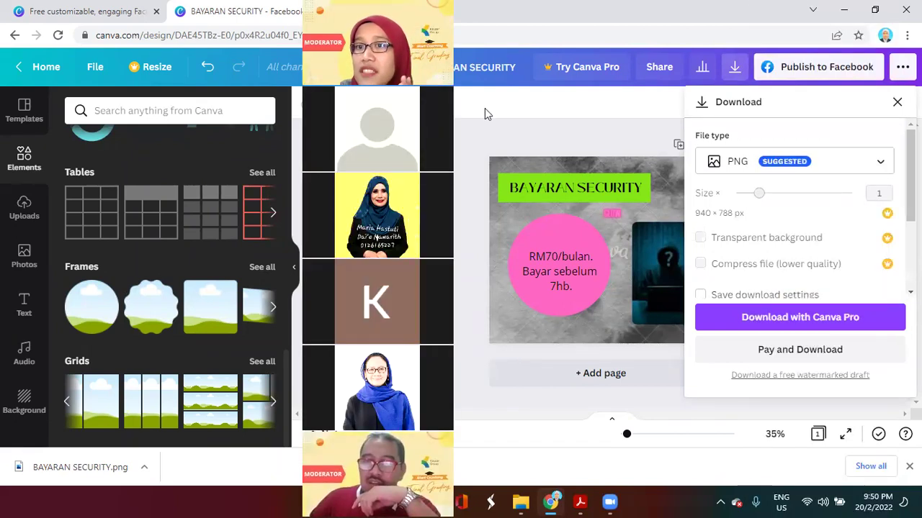
left_click(882, 162)
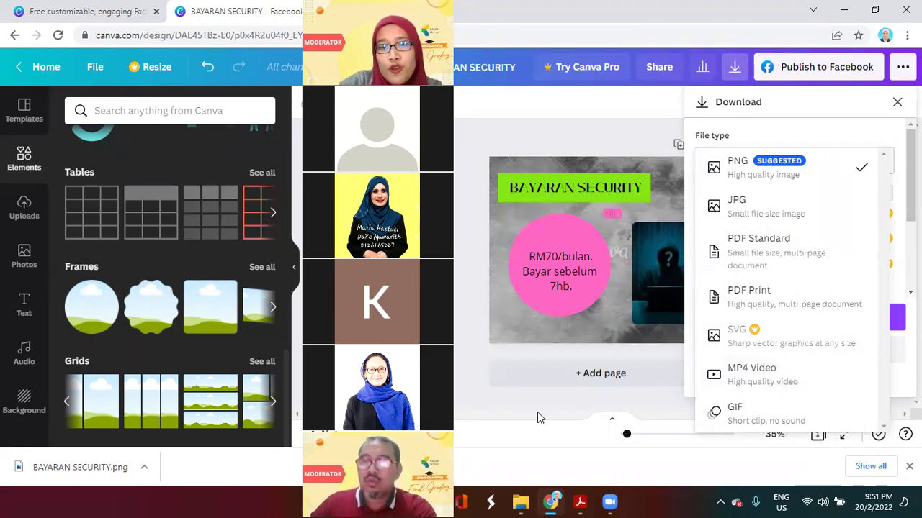
left_click(461, 412)
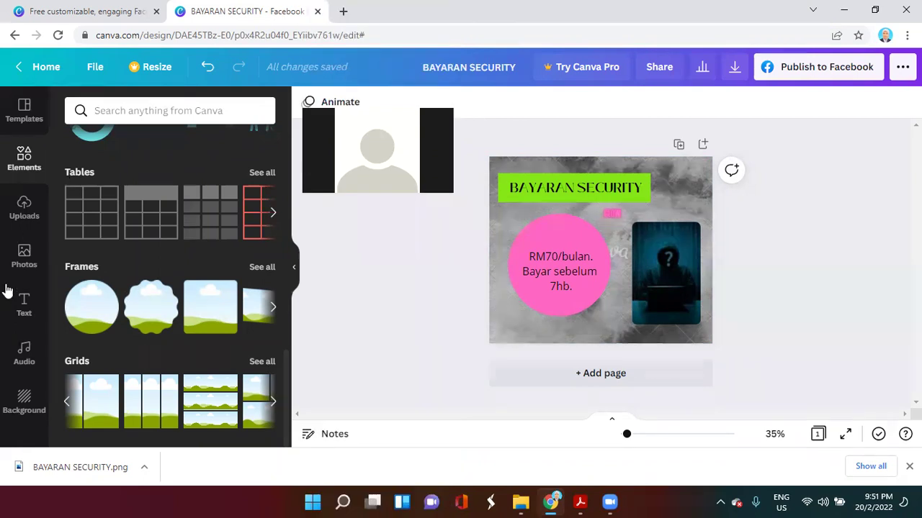
left_click(25, 160)
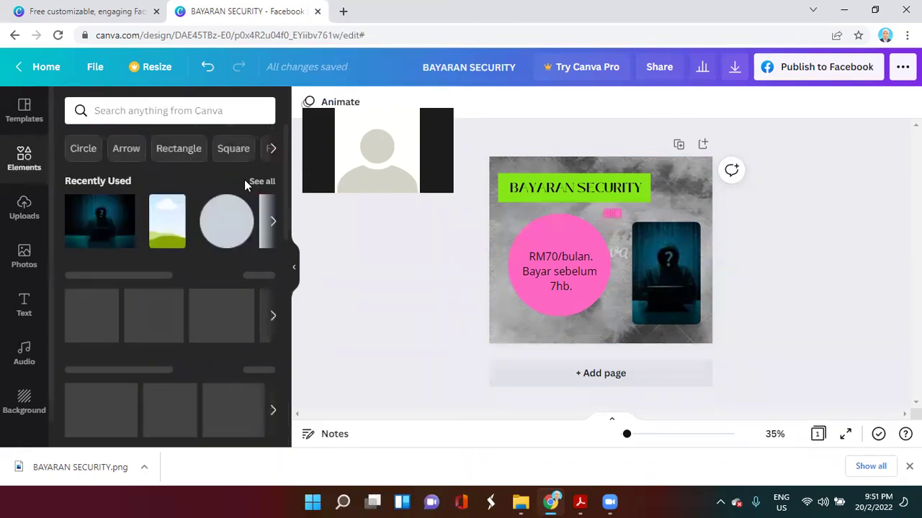
left_click_drag(288, 194, 292, 296)
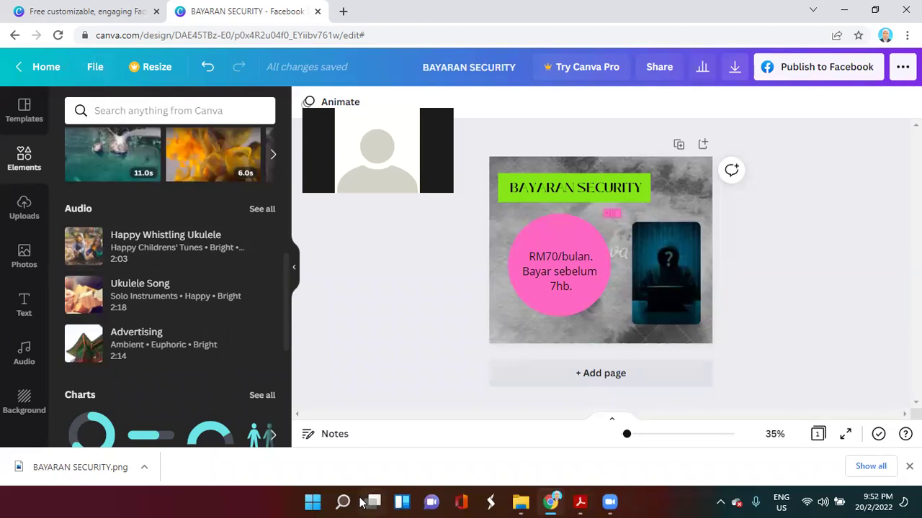
Switch to File Explorer and open the CANVA folder inside Documents, DATA, KWM
left_click(519, 501)
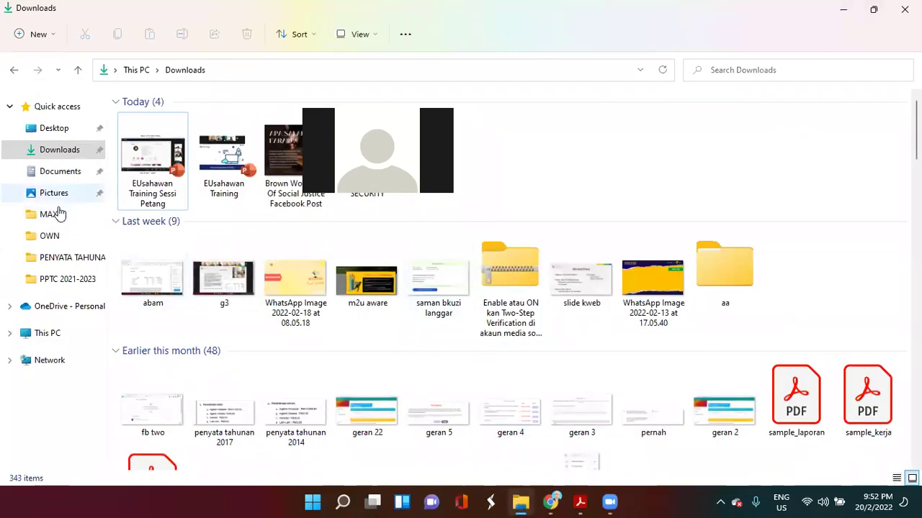
left_click(64, 173)
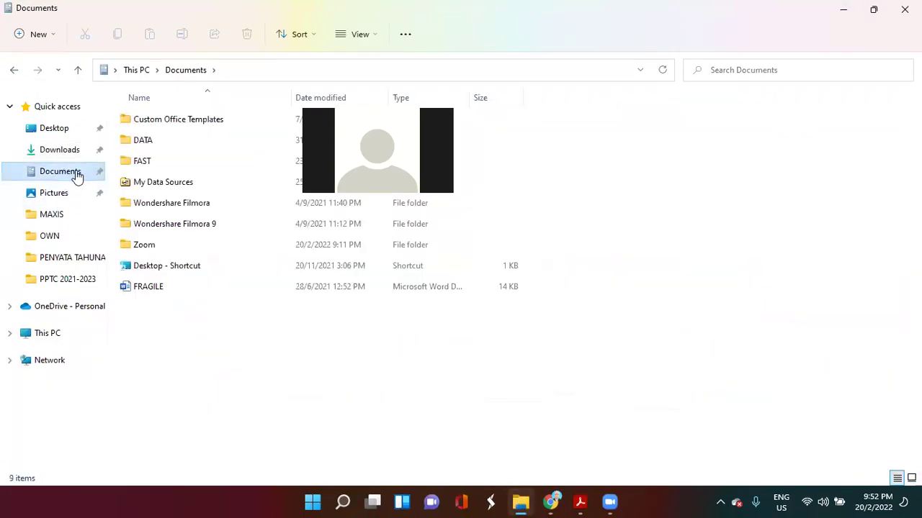
double_click(163, 139)
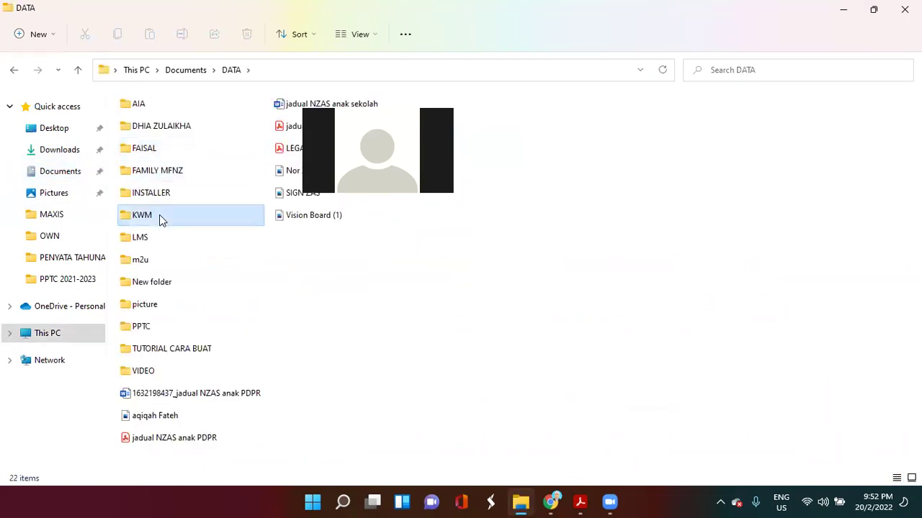
double_click(160, 214)
double_click(215, 141)
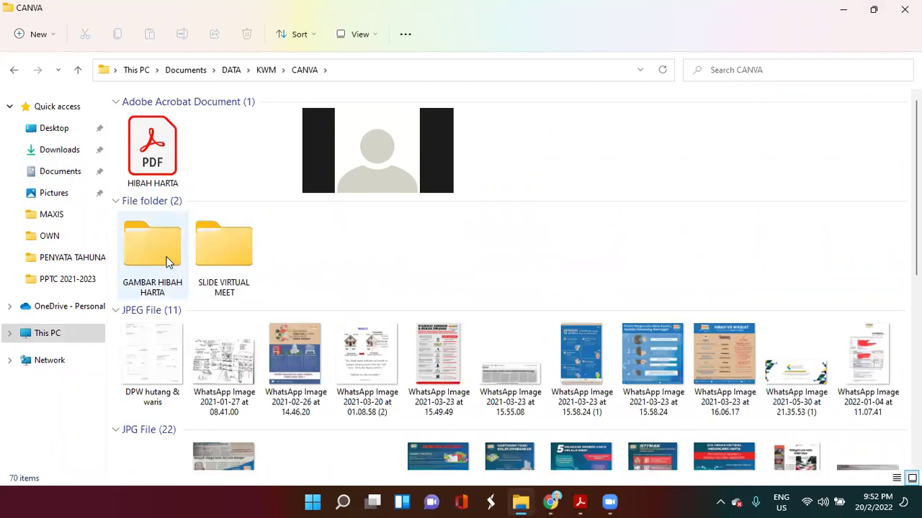
View the exported images in the SLIDE VIRTUAL MEET and GAMBAR HIBAH HARTA folders, and return to the CANVA folder
double_click(241, 262)
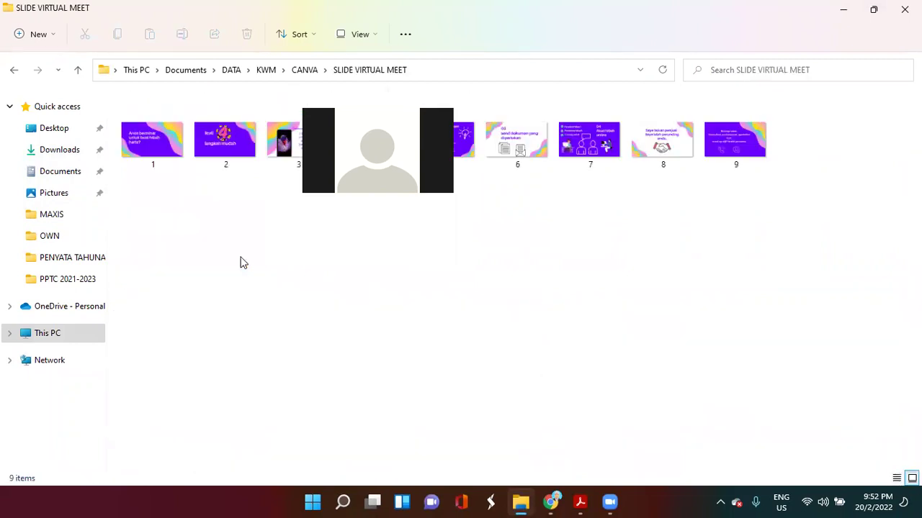
left_click(15, 70)
double_click(148, 254)
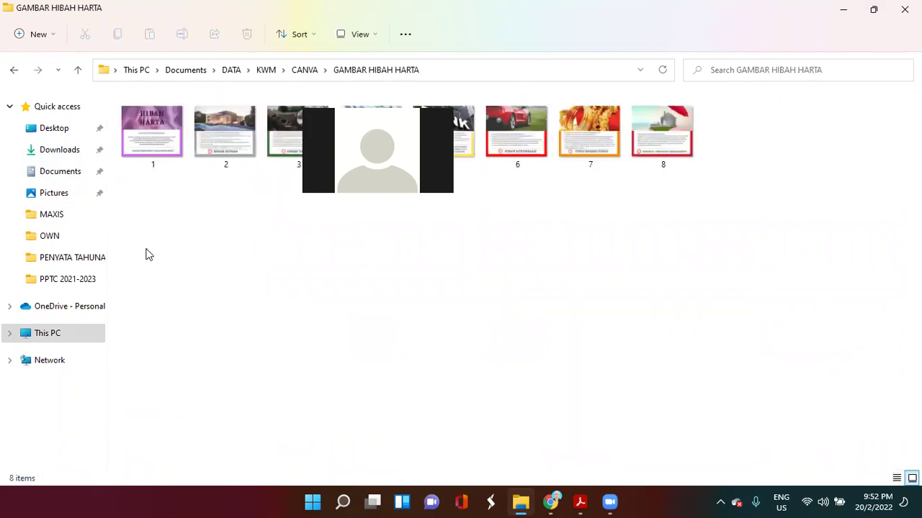
left_click(14, 70)
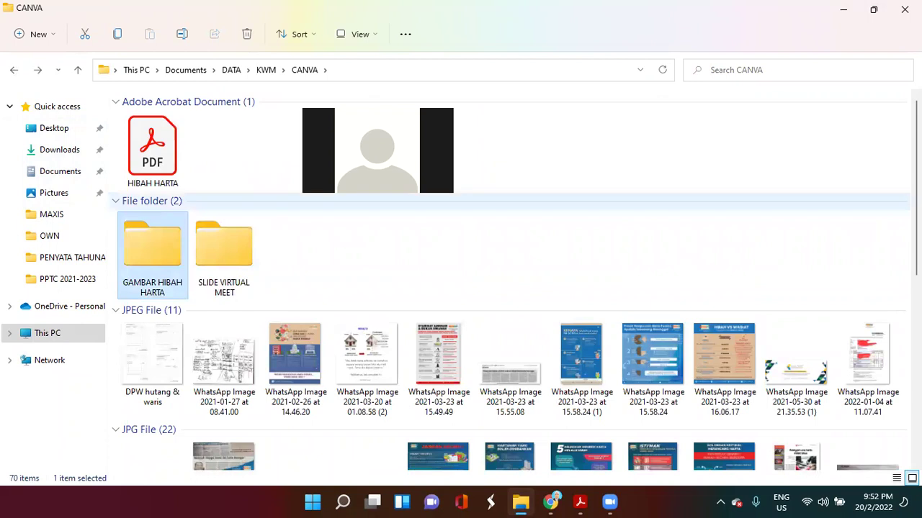
Open the MP4 video "Anda berminat untuk buat pewarisan harta_" with Films & TV, and minimise the folder window after viewing it
scroll(510, 281, "down", 4)
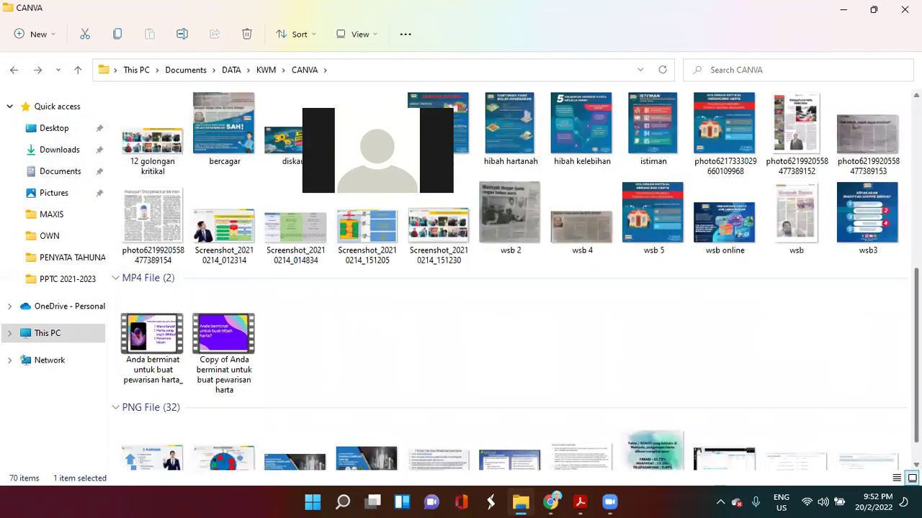
scroll(367, 291, "down", 1)
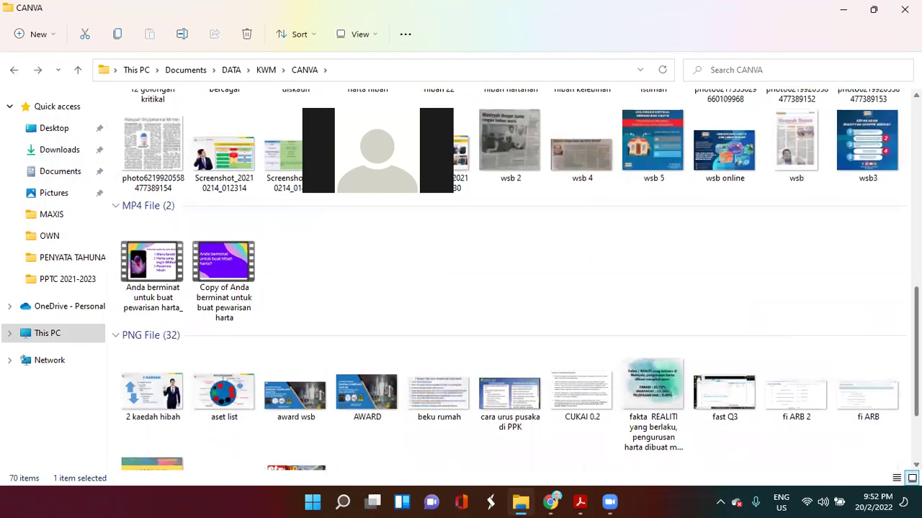
left_click(164, 272)
double_click(164, 272)
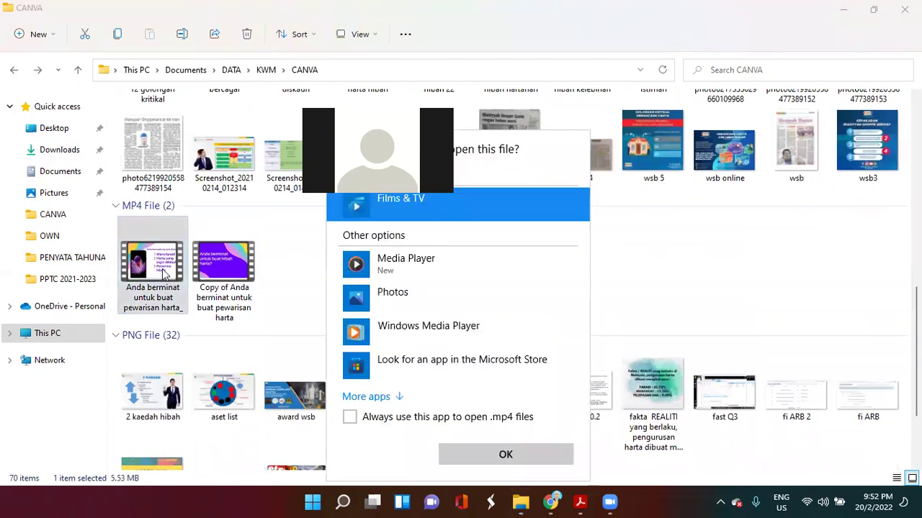
left_click(497, 454)
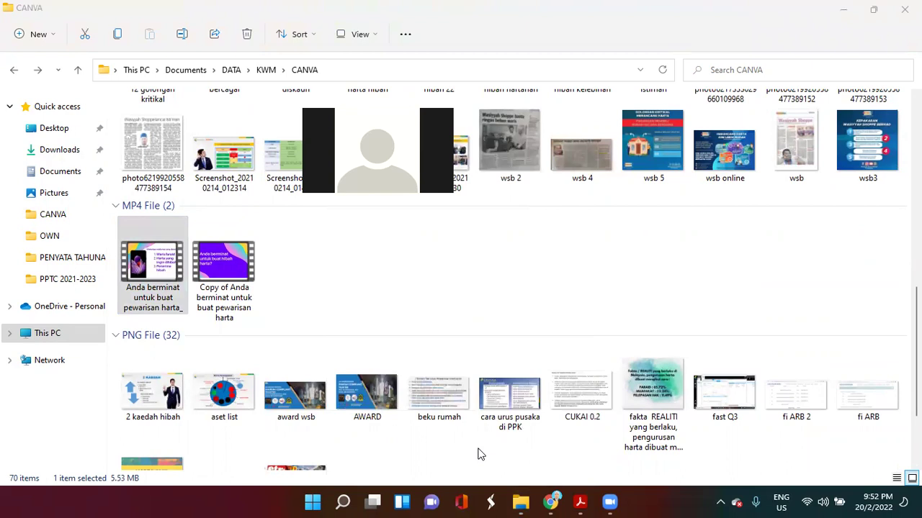
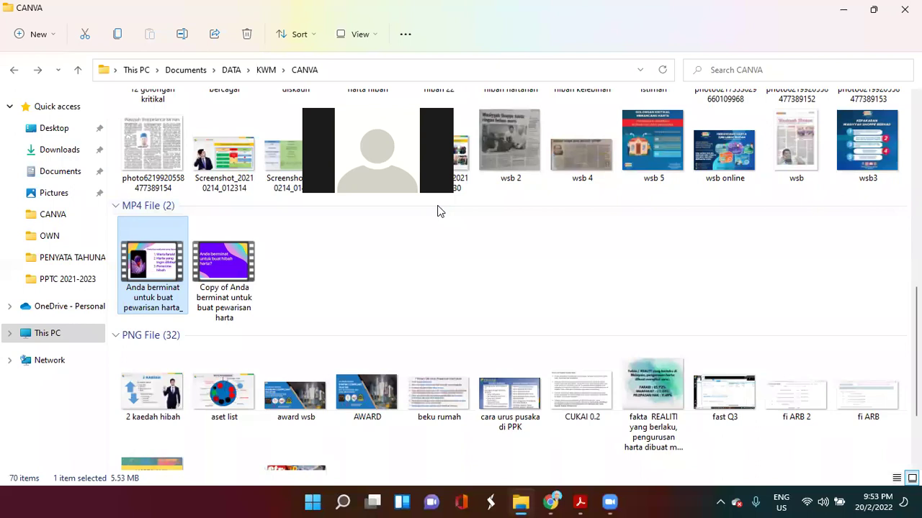
left_click(845, 11)
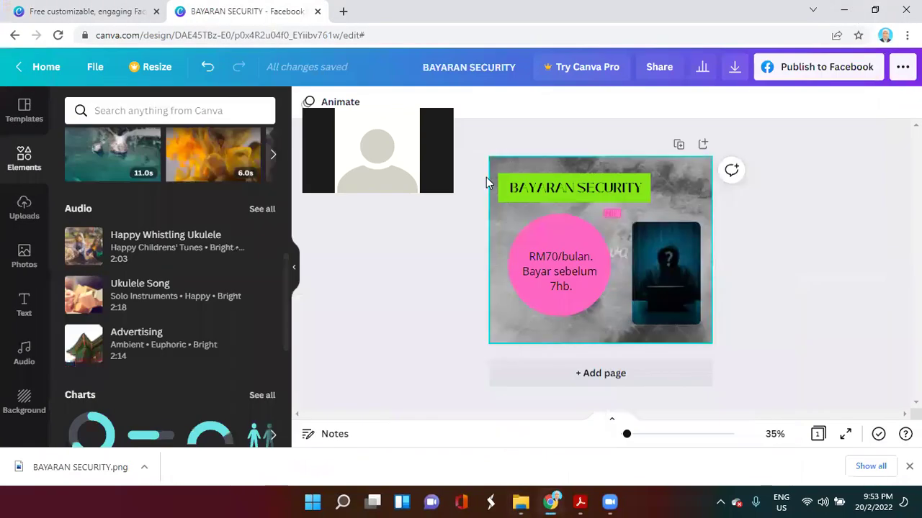
Return to the Canva home page and examine the design types offered for presentations
left_click(44, 68)
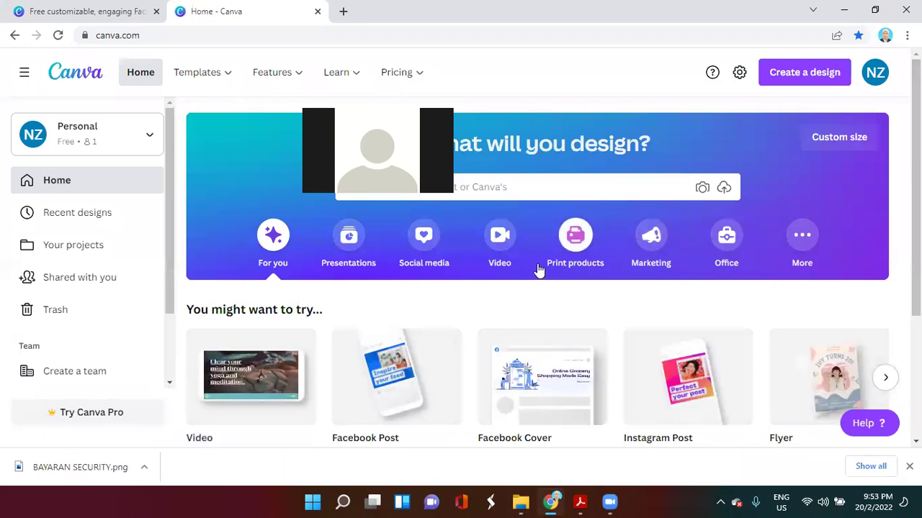
left_click(346, 244)
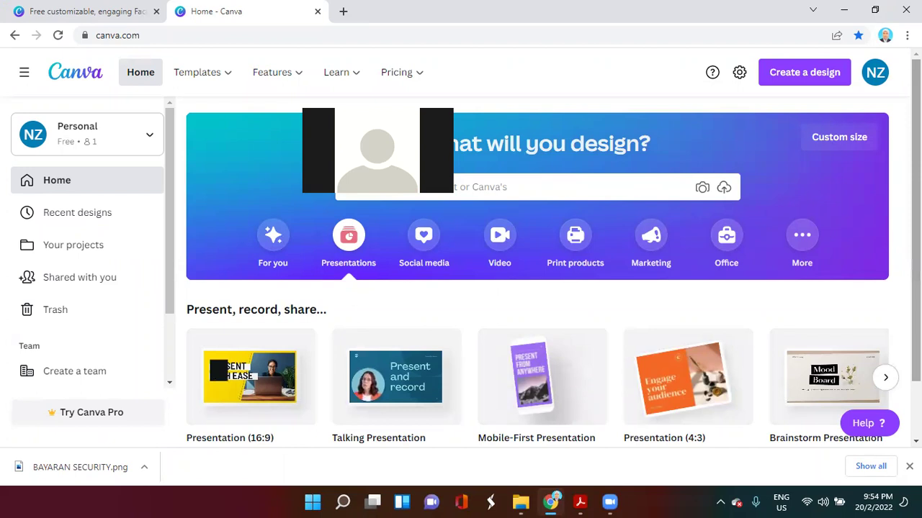
scroll(537, 266, "down", 1)
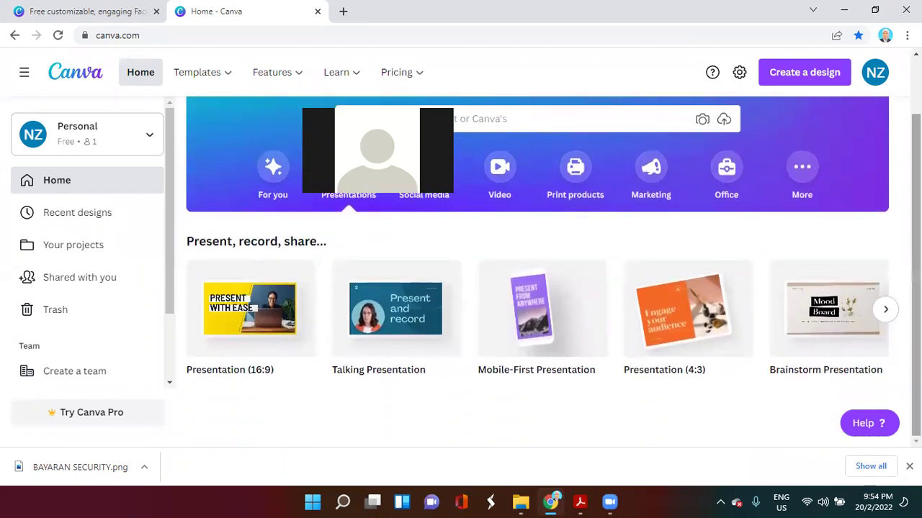
left_click(885, 308)
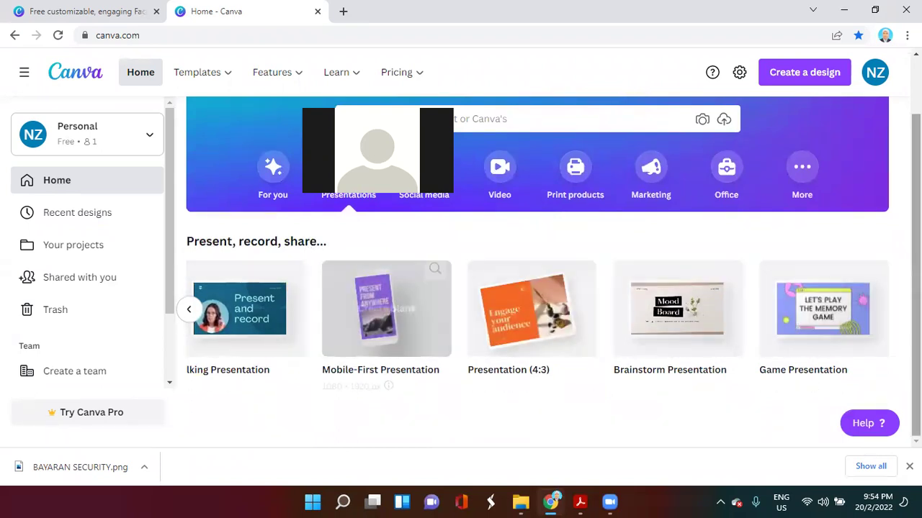
scroll(257, 286, "up", 1)
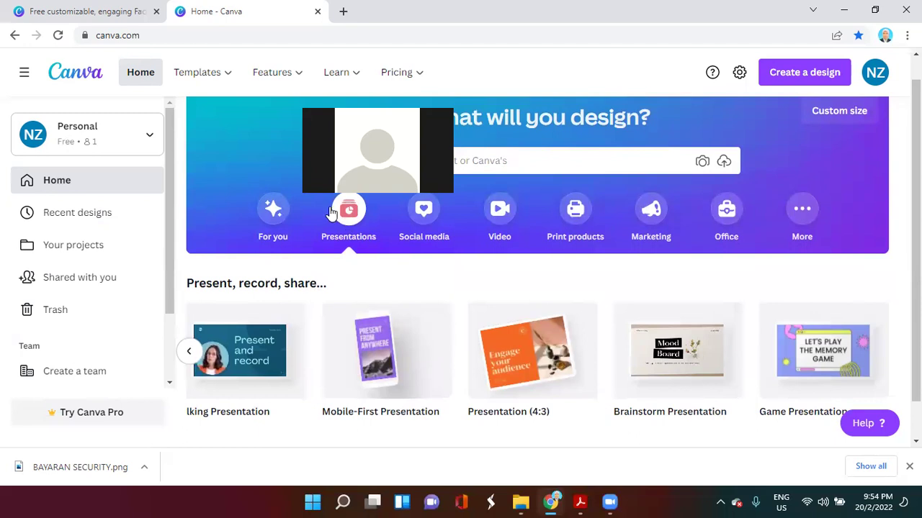
Review the listed Features and Templates categories, and open the full templates page
mouse_move(212, 76)
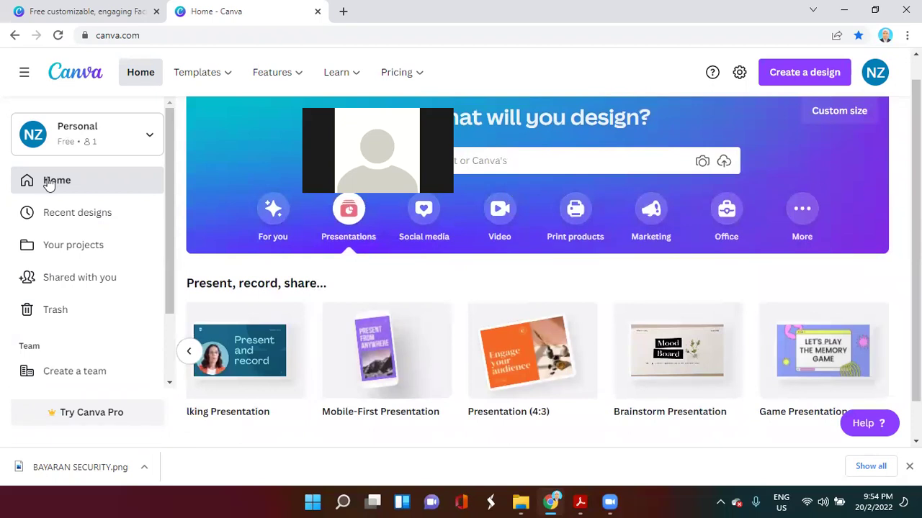
mouse_move(283, 77)
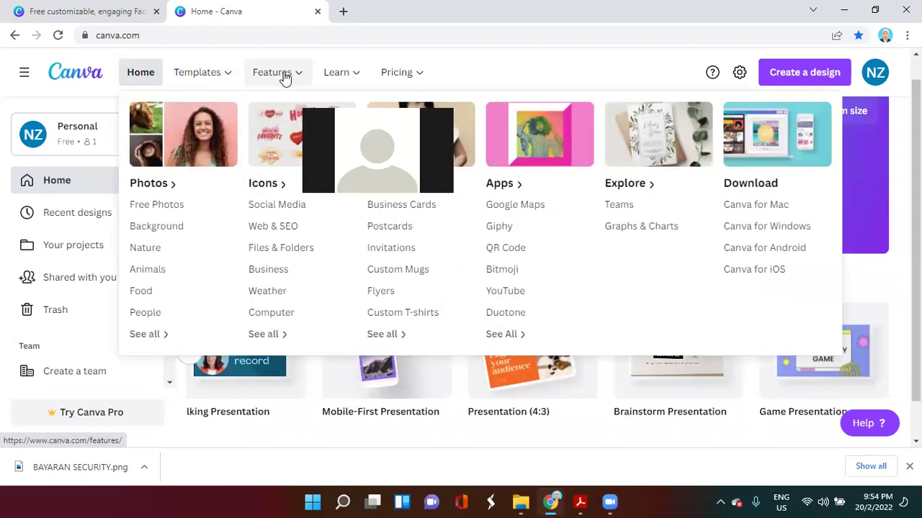
mouse_move(336, 74)
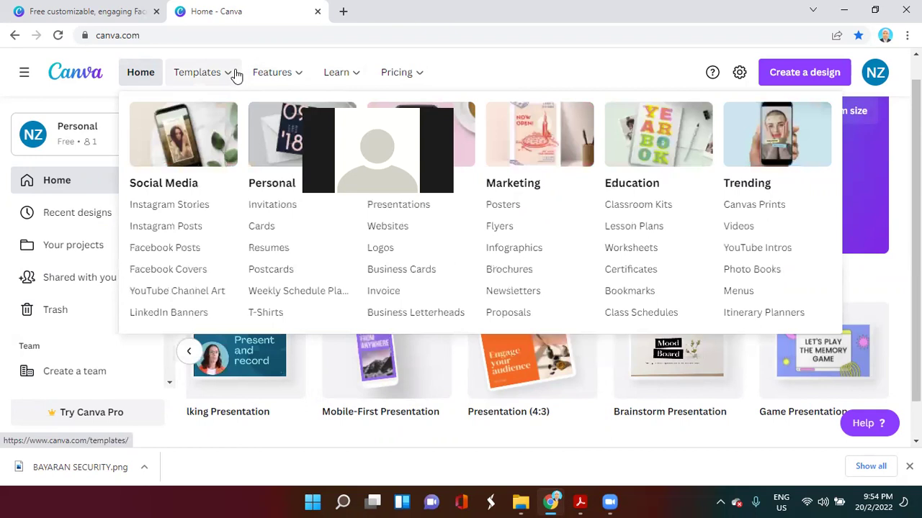
left_click(232, 75)
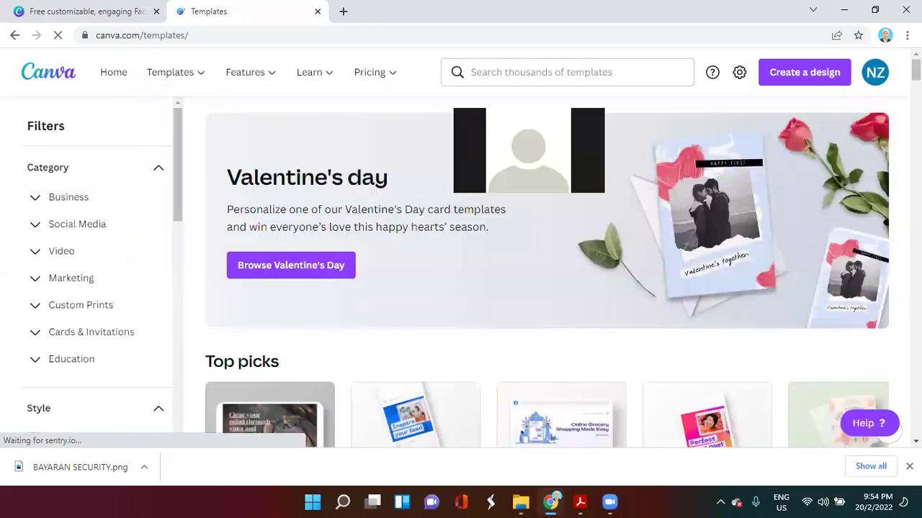
Examine the trending templates, and return to the Top picks section of the templates page
scroll(547, 273, "down", 5)
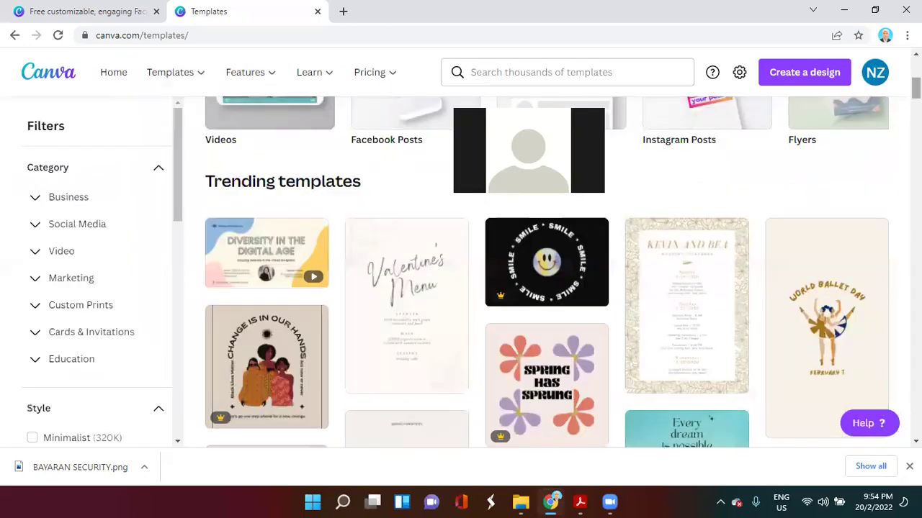
scroll(547, 274, "up", 2)
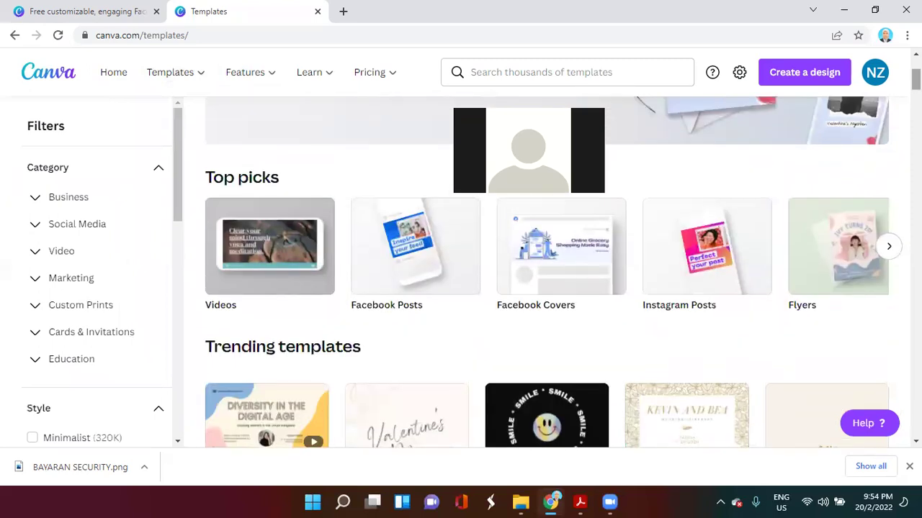
scroll(547, 274, "down", 1)
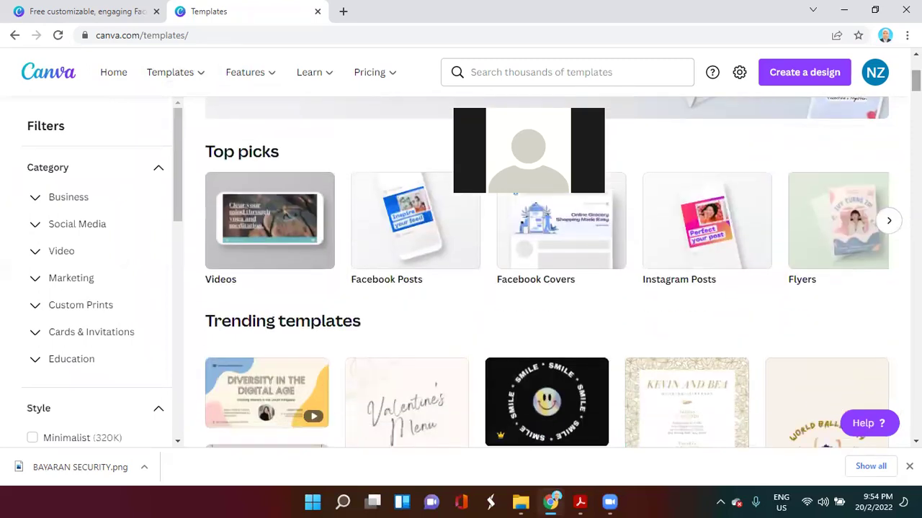
scroll(547, 273, "down", 15)
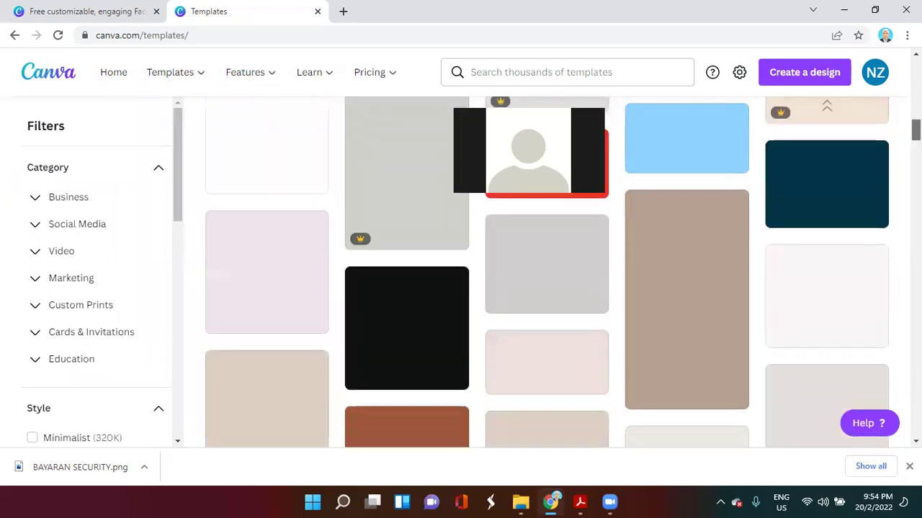
scroll(547, 274, "up", 15)
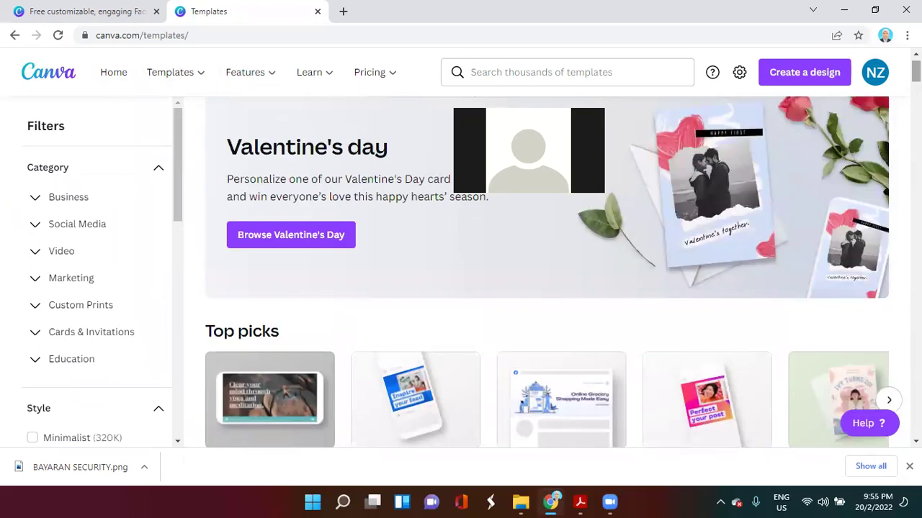
scroll(888, 324, "down", 5)
Browse the Top picks design types as far as YouTube Thumbnails, and go back to Photo Collages
left_click(888, 237)
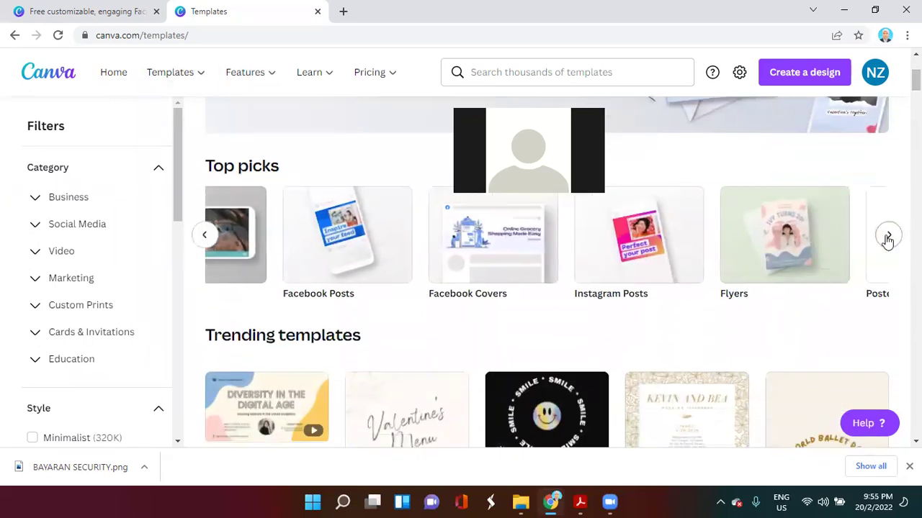
left_click(888, 238)
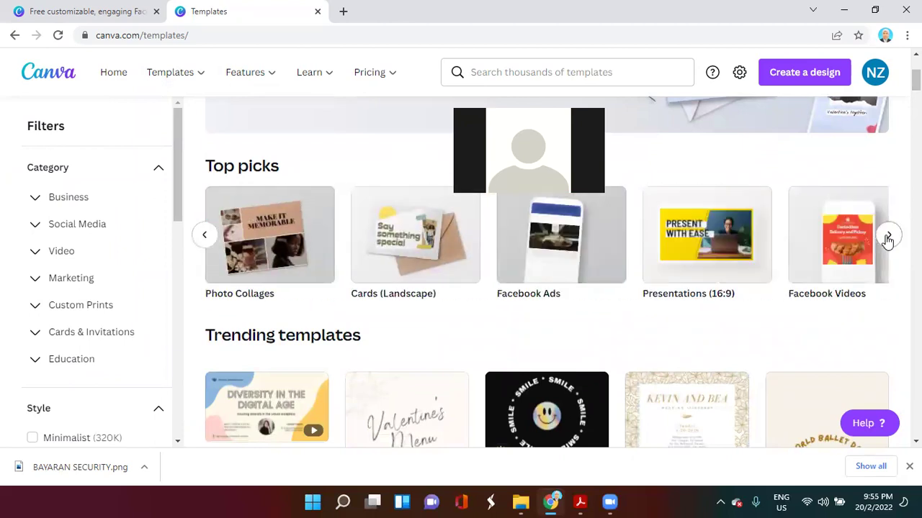
left_click(888, 239)
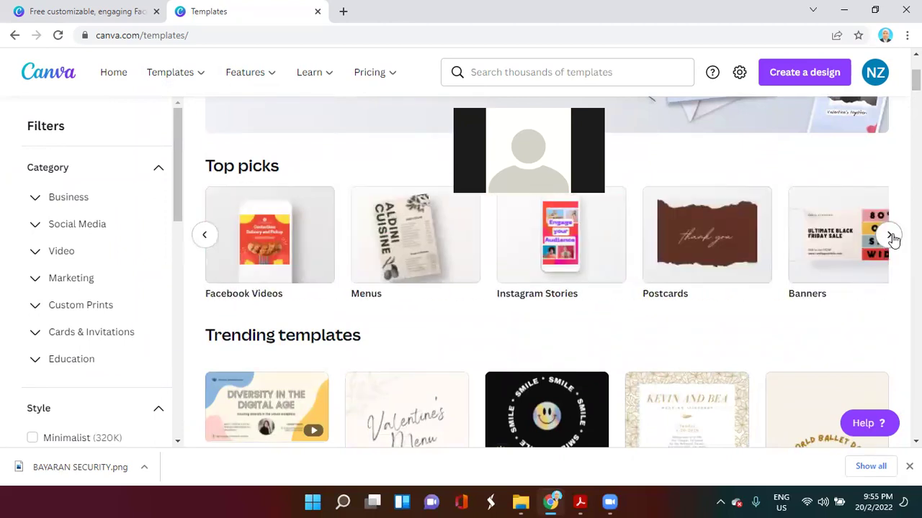
left_click(891, 238)
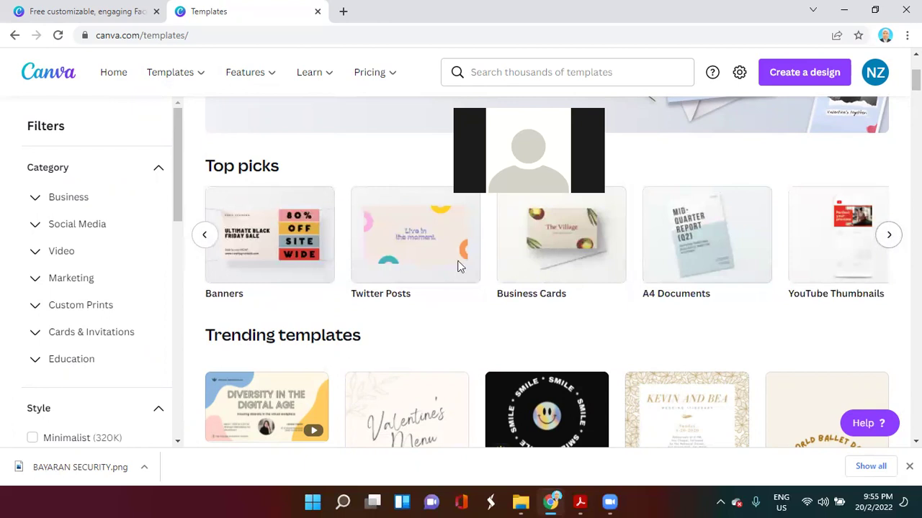
left_click(200, 237)
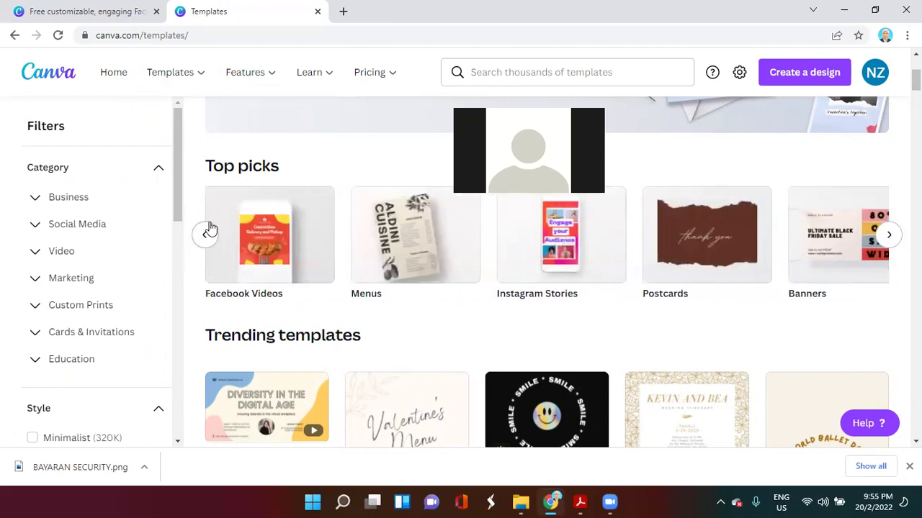
left_click(208, 242)
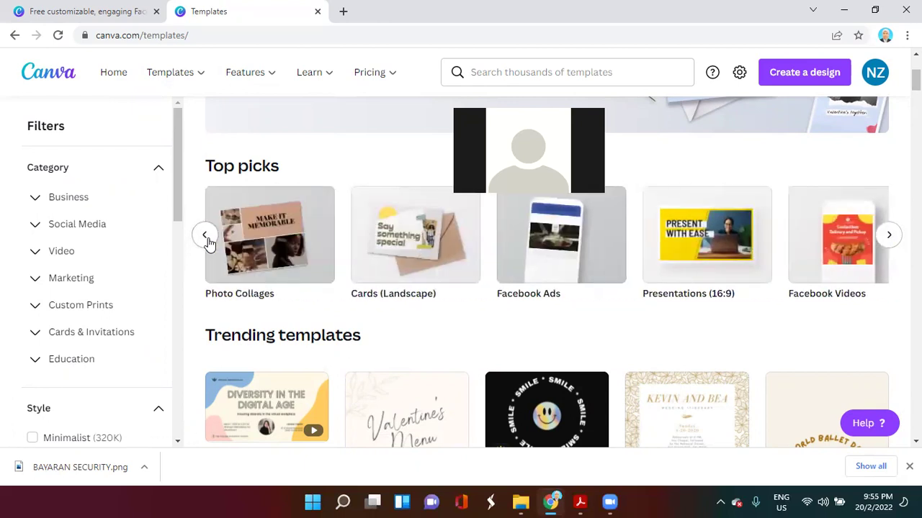
Expand the Social Media category to view its template types, and reload the main templates page
left_click(76, 229)
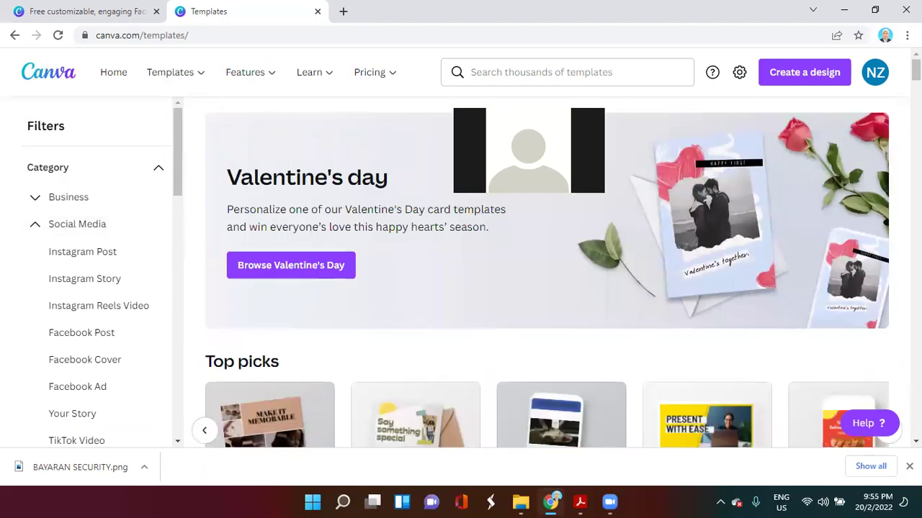
left_click(173, 70)
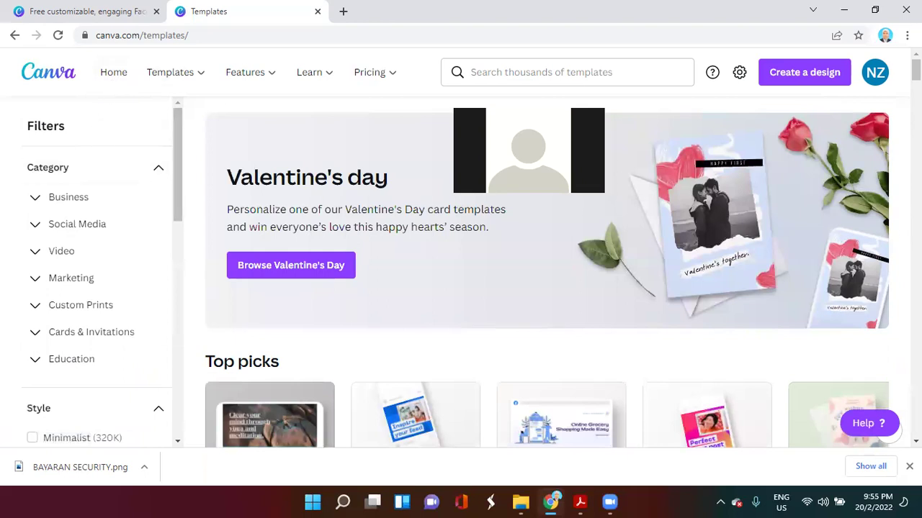
View the Facebook post templates, and open the Education category of the presentation templates
scroll(550, 273, "down", 5)
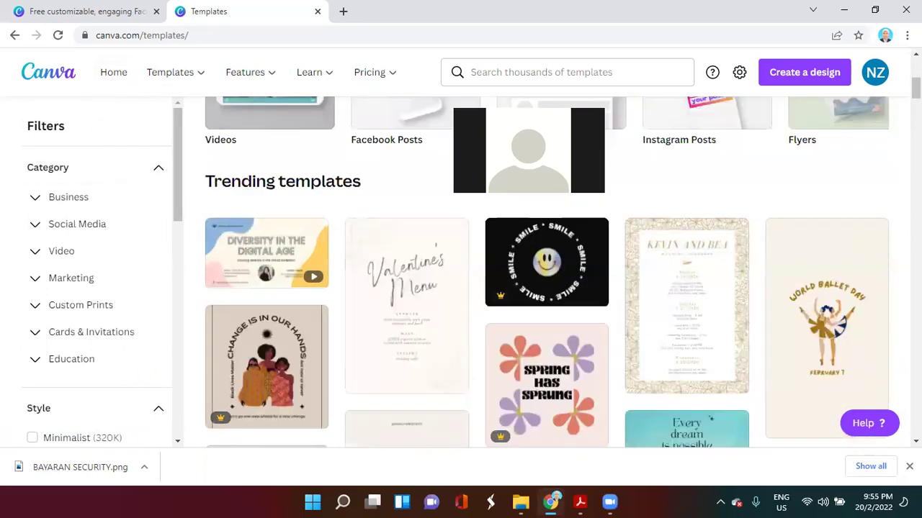
left_click(396, 122)
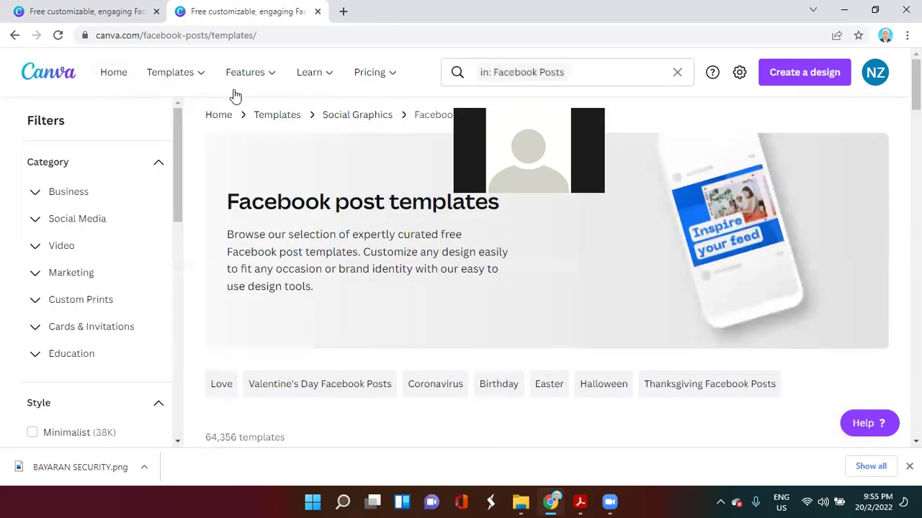
mouse_move(175, 72)
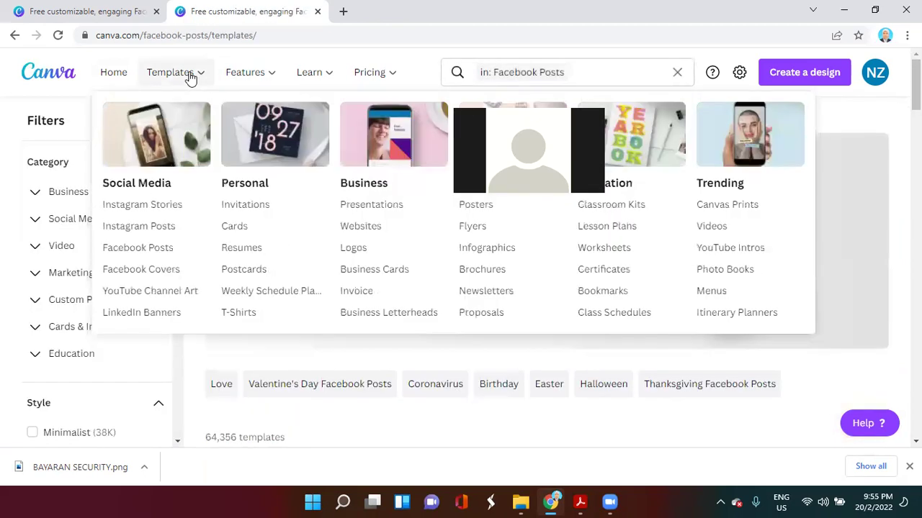
left_click(373, 210)
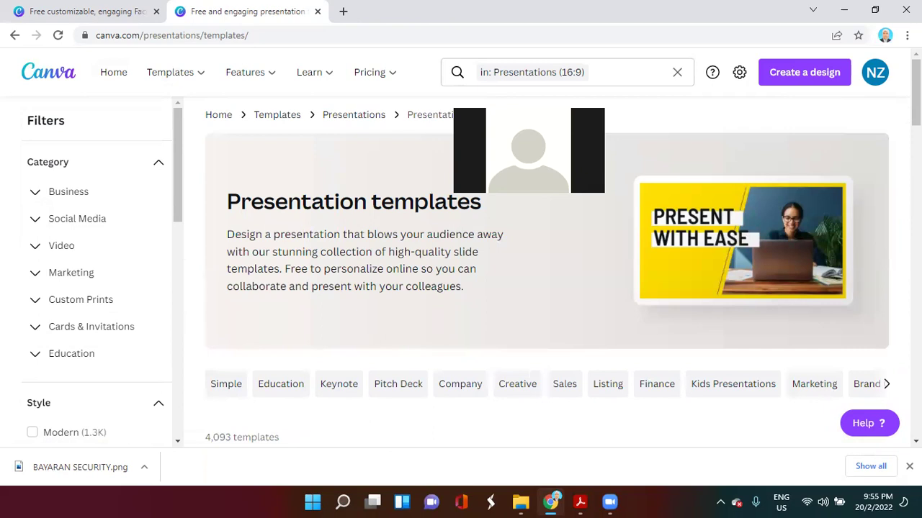
left_click(282, 384)
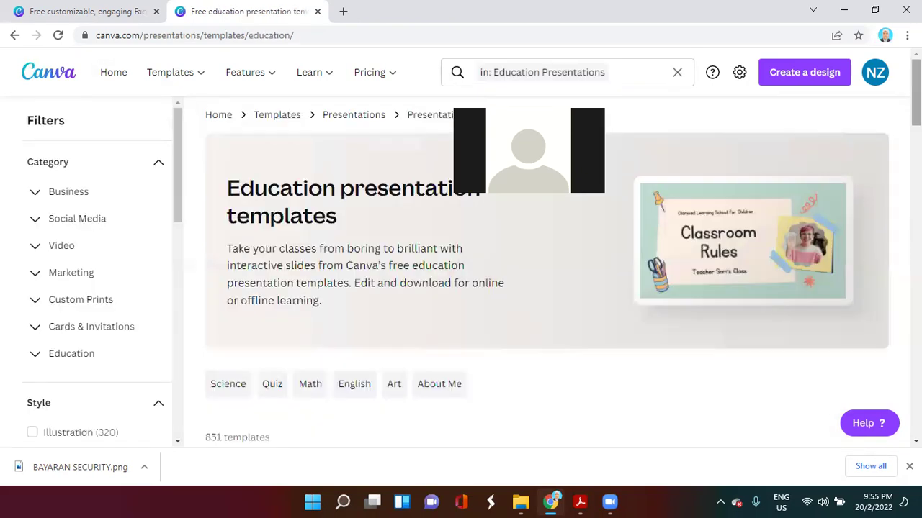
Examine the range of education presentation templates and the number of templates offered
scroll(869, 167, "down", 5)
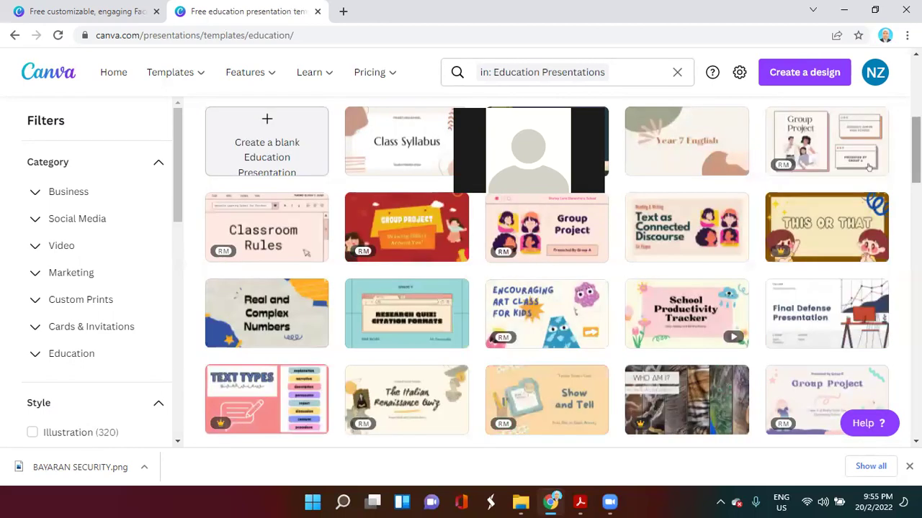
scroll(869, 167, "down", 5)
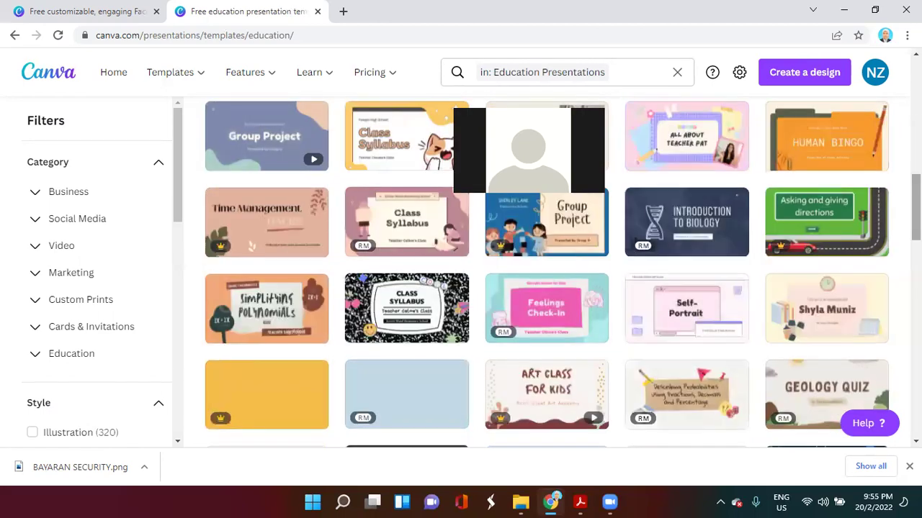
scroll(869, 167, "down", 5)
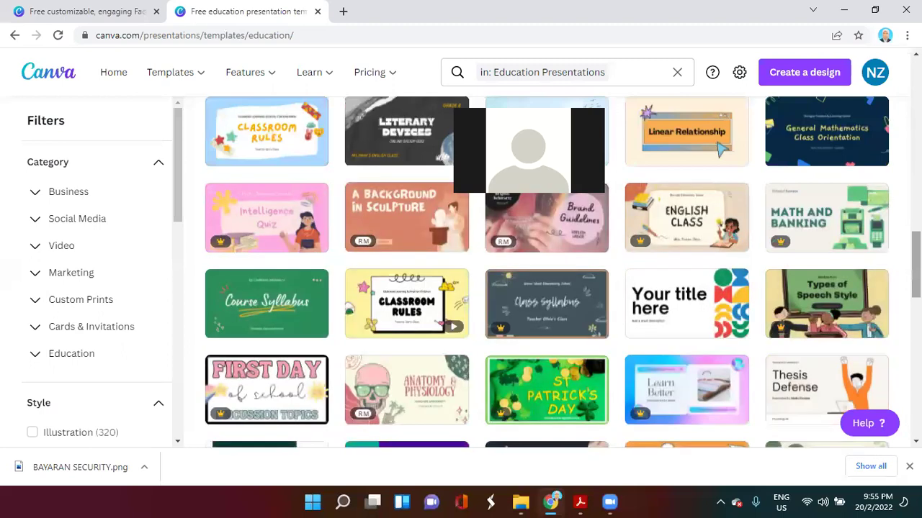
scroll(869, 167, "down", 8)
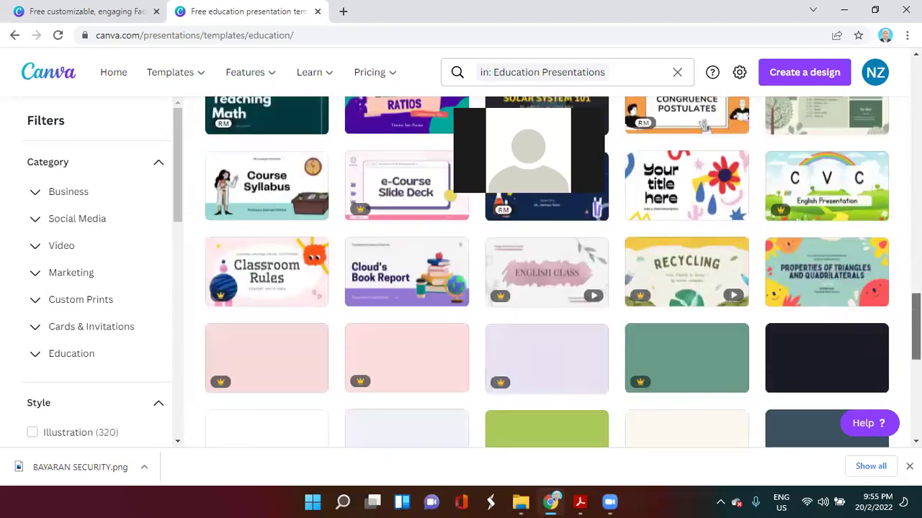
scroll(868, 238, "up", 15)
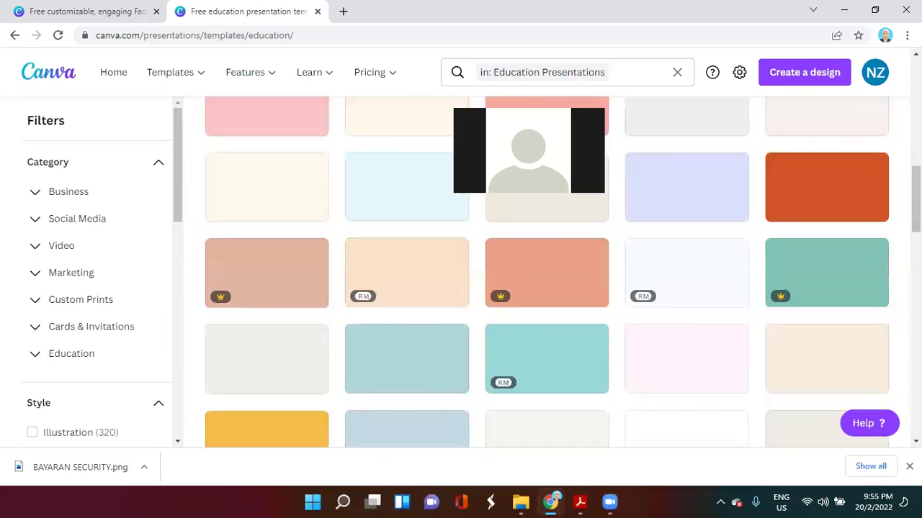
triple_click(238, 157)
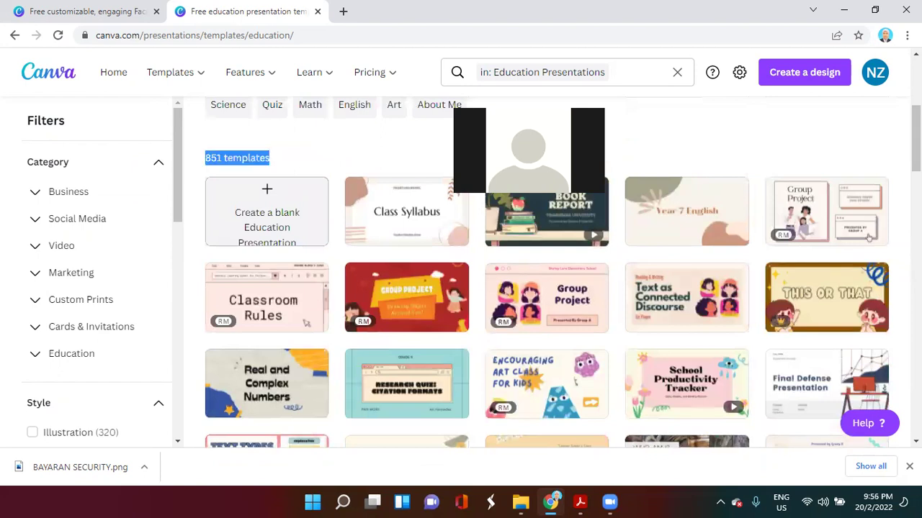
scroll(868, 238, "down", 3)
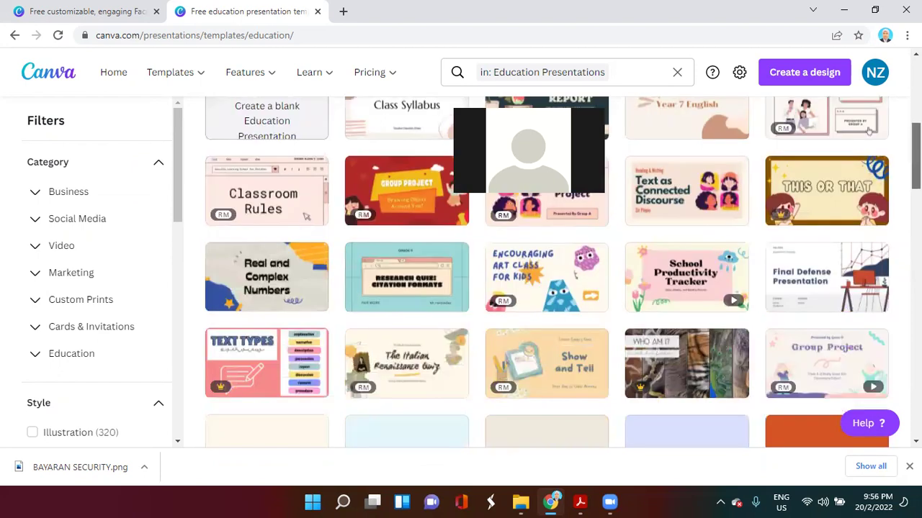
scroll(868, 211, "down", 2)
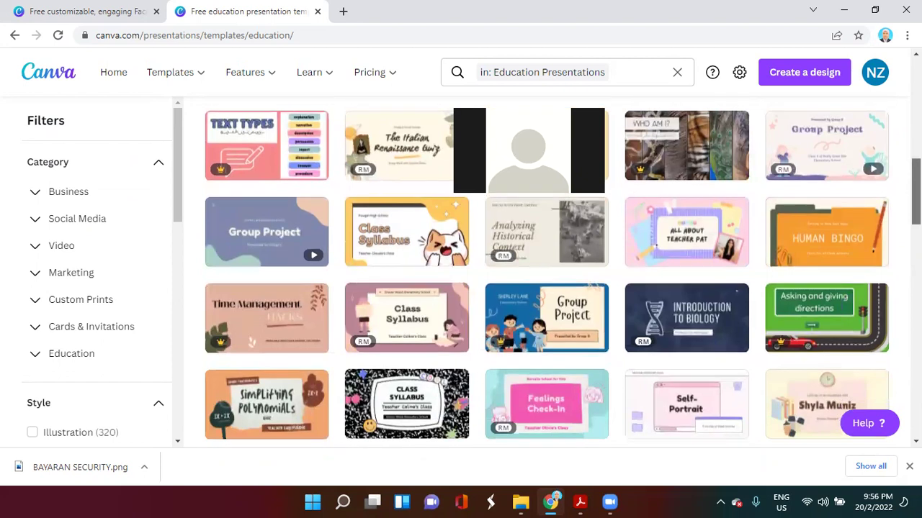
scroll(869, 211, "up", 5)
scroll(547, 288, "up", 5)
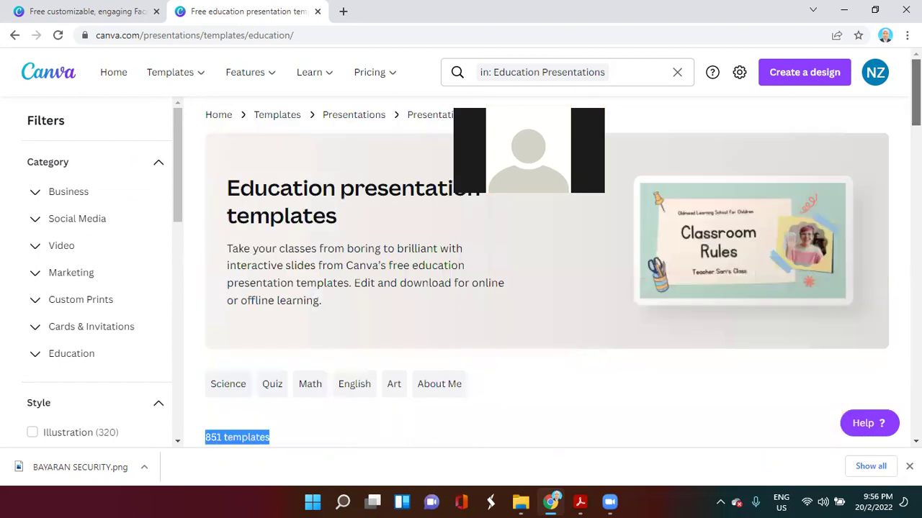
scroll(548, 288, "down", 6)
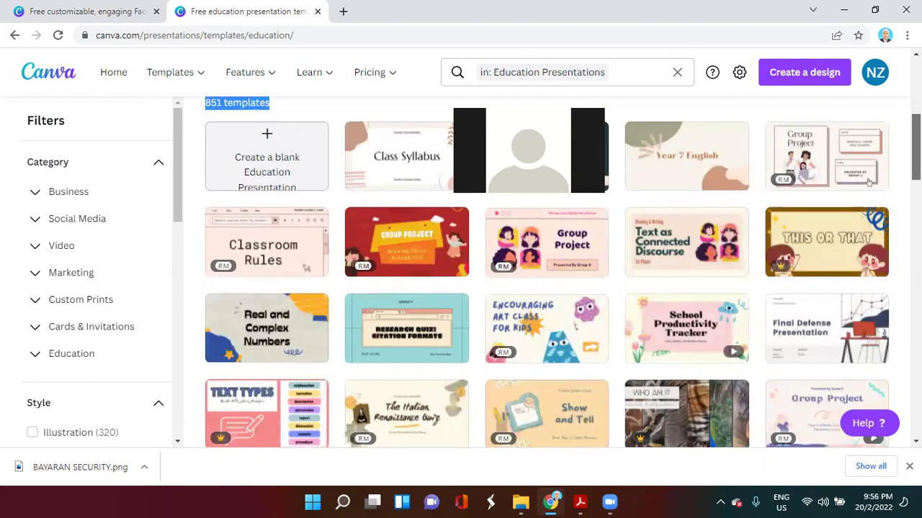
scroll(547, 288, "up", 4)
scroll(547, 288, "down", 2)
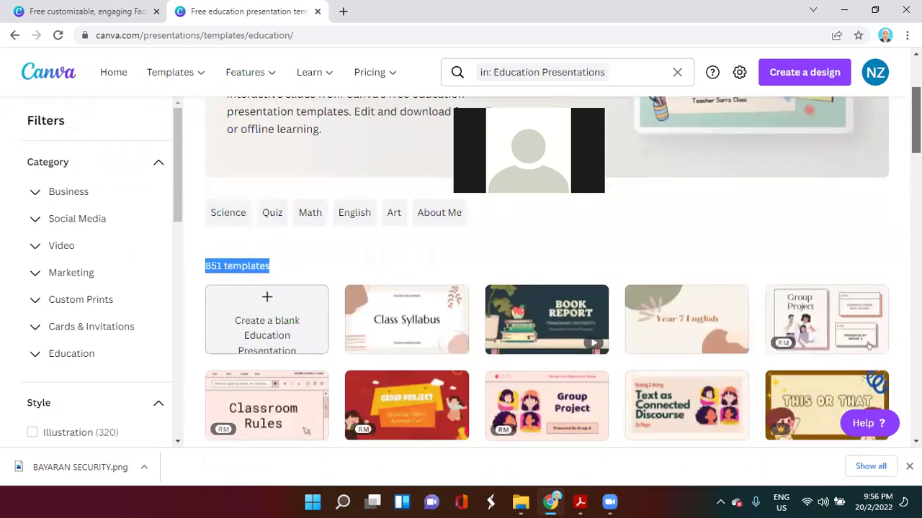
scroll(869, 346, "up", 3)
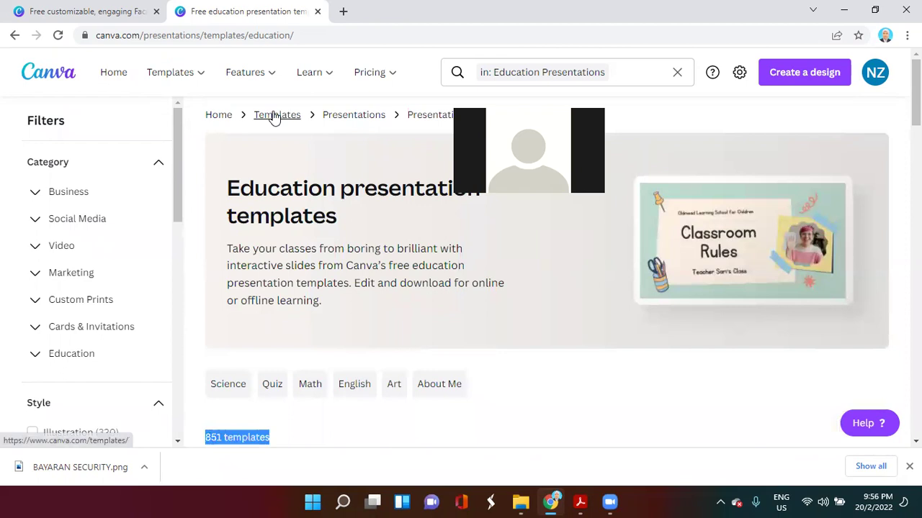
Create a presentation from the Beige Brown Abstract Organic Class Syllabus template in the Presentations category, and apply all 10 pages
left_click(340, 116)
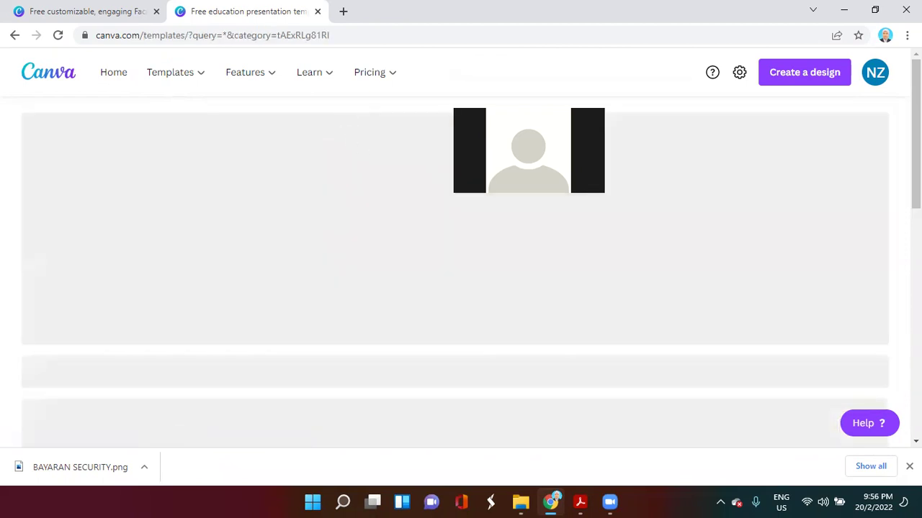
scroll(587, 351, "down", 4)
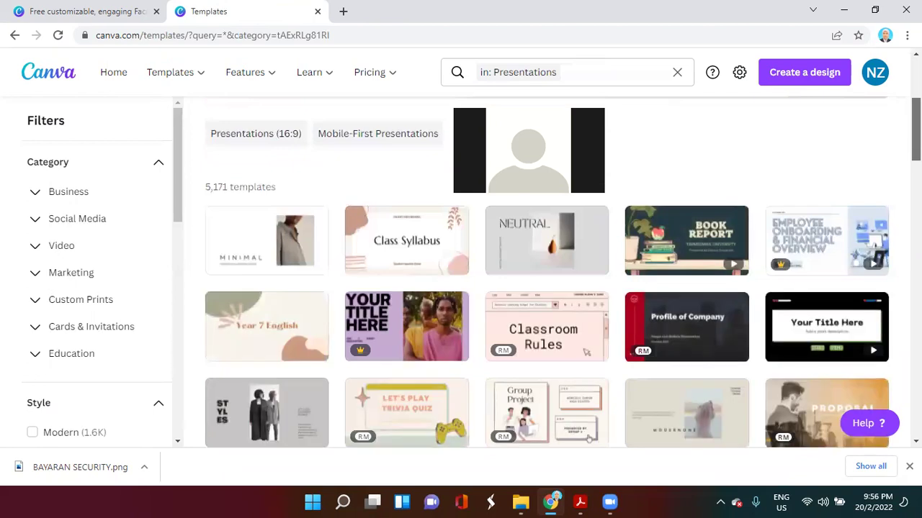
left_click(406, 249)
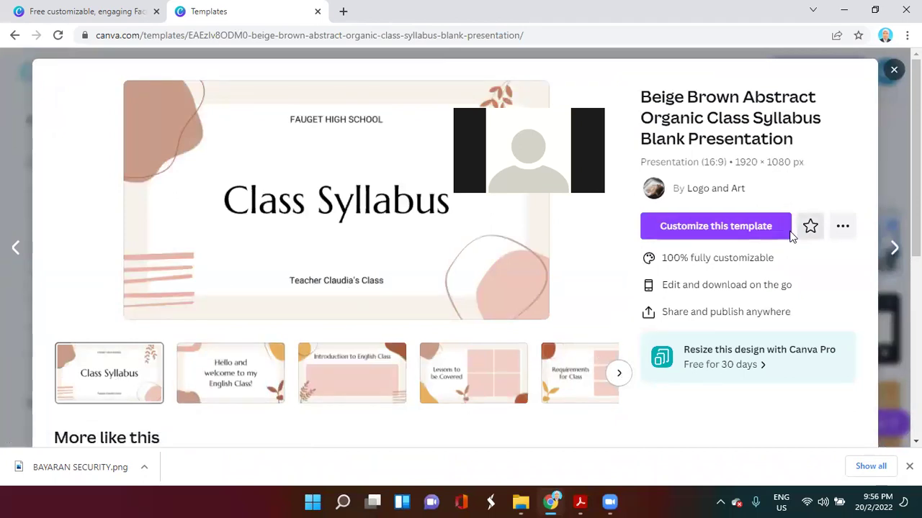
left_click(232, 271)
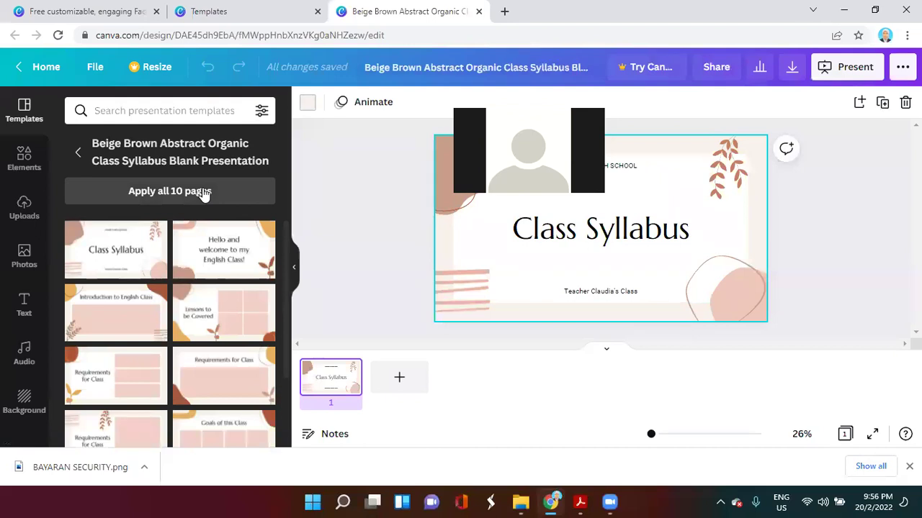
left_click(176, 203)
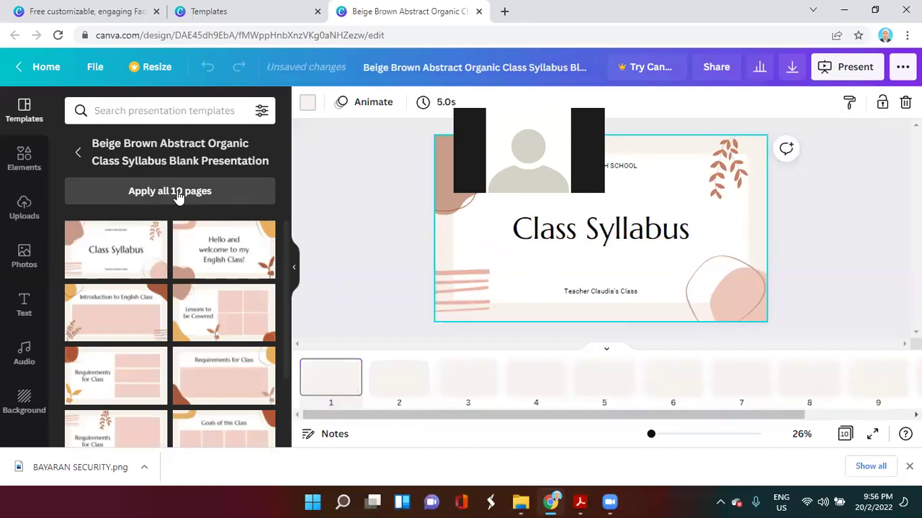
Check the first three slides, and delete the fourth slide, Lessons to be Covered
left_click(629, 242)
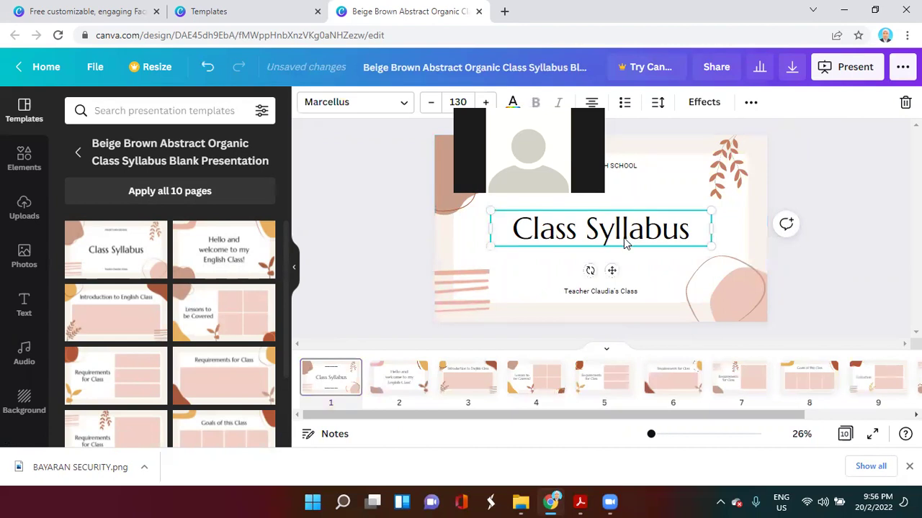
left_click(400, 377)
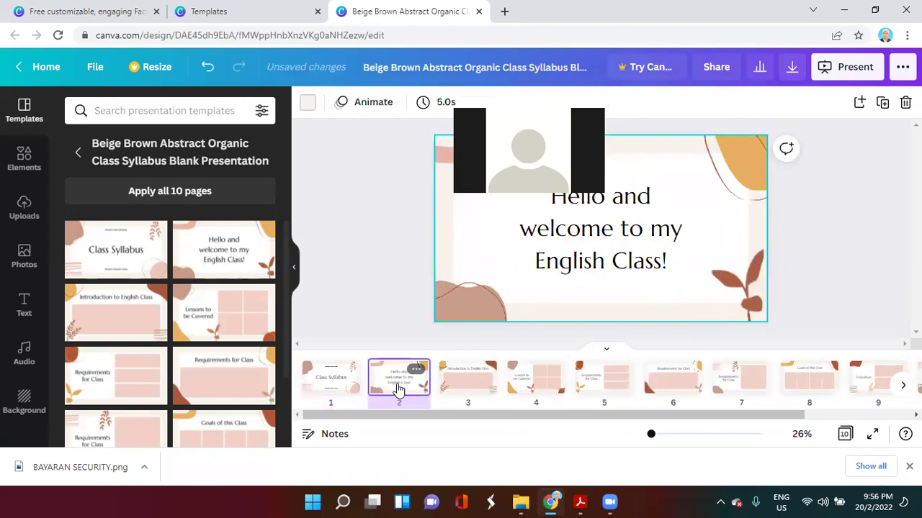
left_click(468, 384)
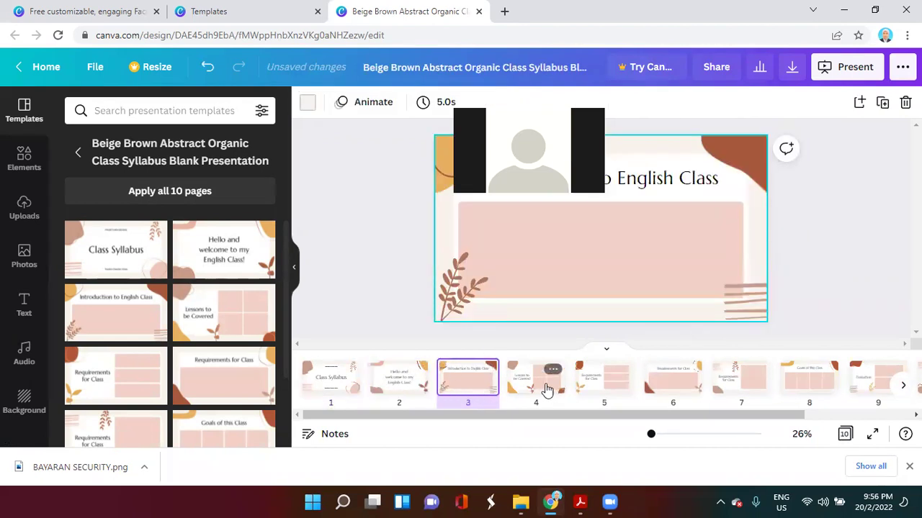
left_click(547, 390)
key("Delete")
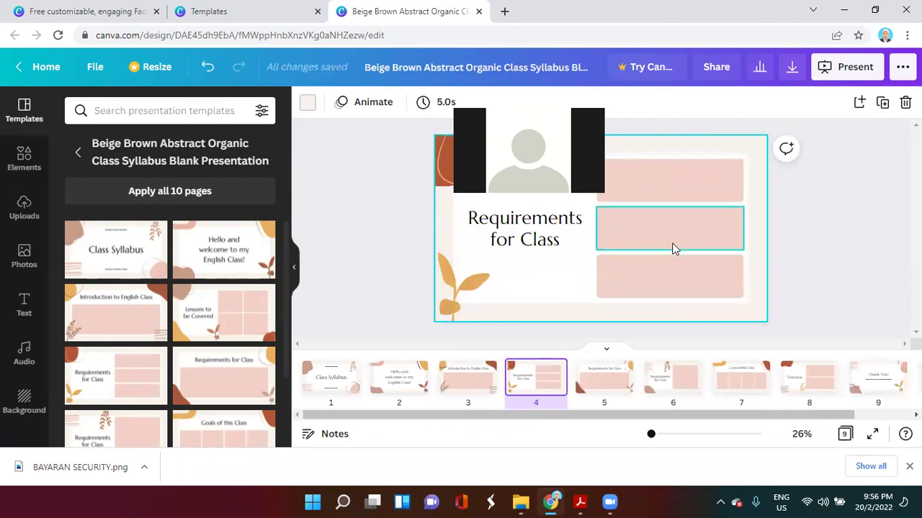
Review slides 5 to 8, and inspect the leaf graphic and title text on the Evaluation slide
left_click(591, 383)
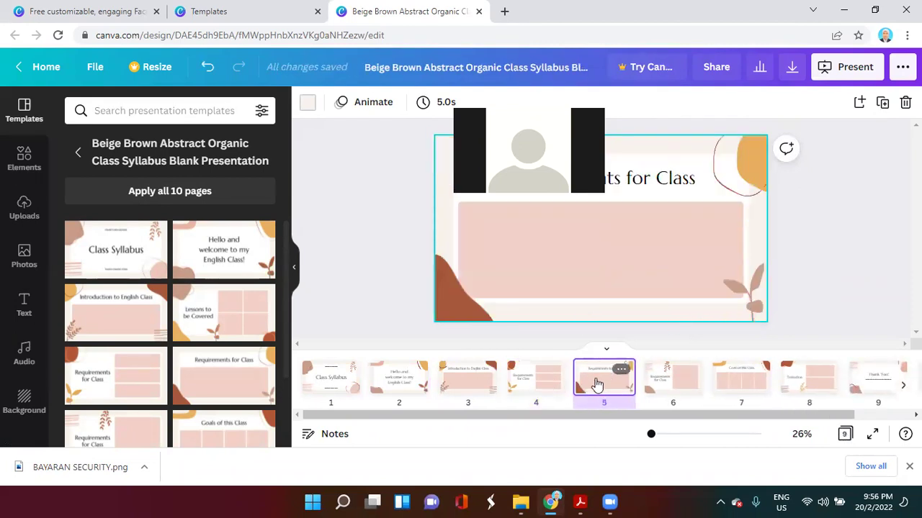
left_click(682, 385)
left_click(733, 387)
left_click(796, 383)
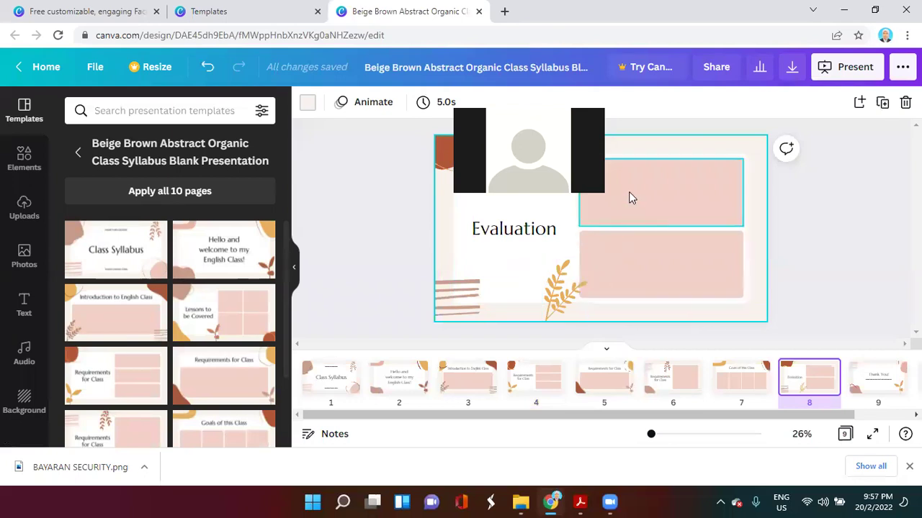
left_click(566, 298)
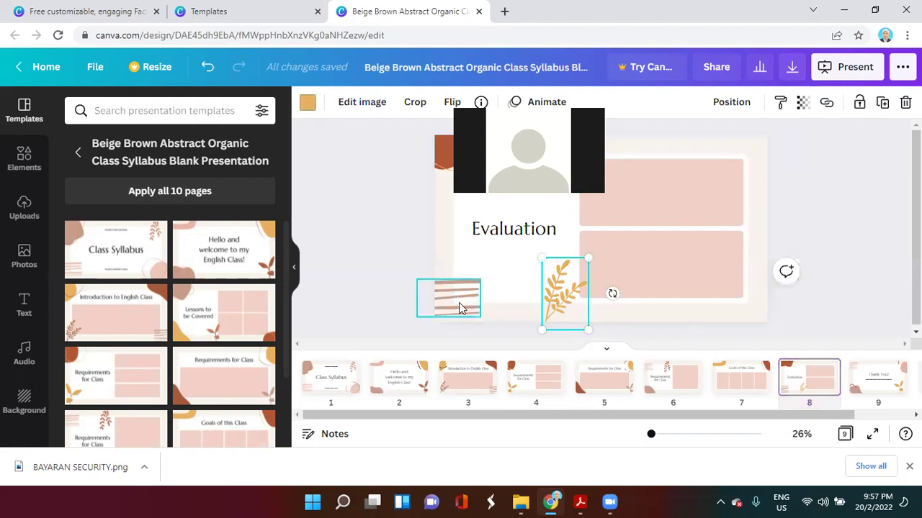
left_click(491, 242)
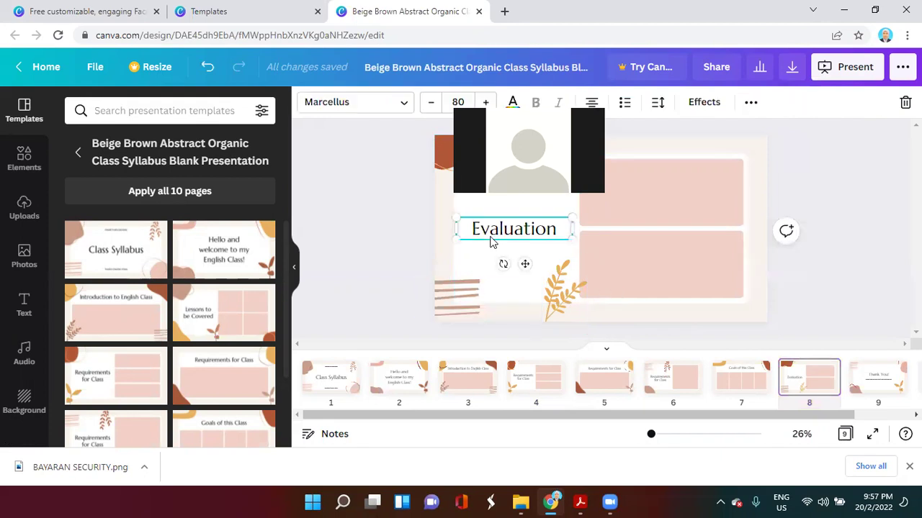
left_click(394, 282)
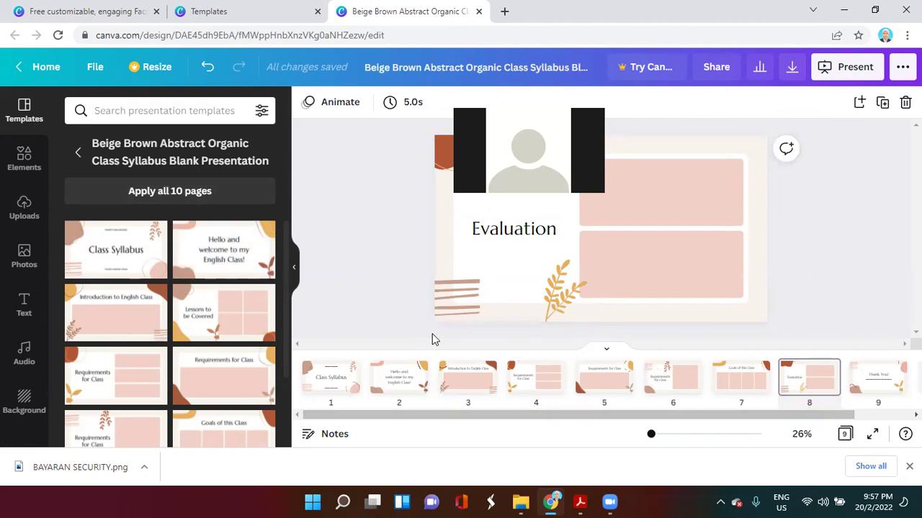
Set the timing of the Class Syllabus title slide to 3.0 seconds and apply it to all 9 pages
left_click_drag(662, 418, 765, 424)
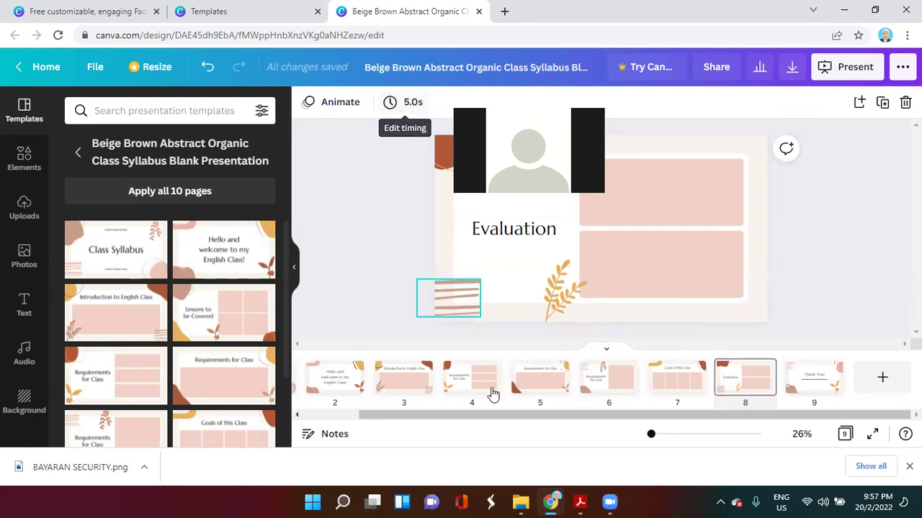
left_click_drag(502, 418, 411, 425)
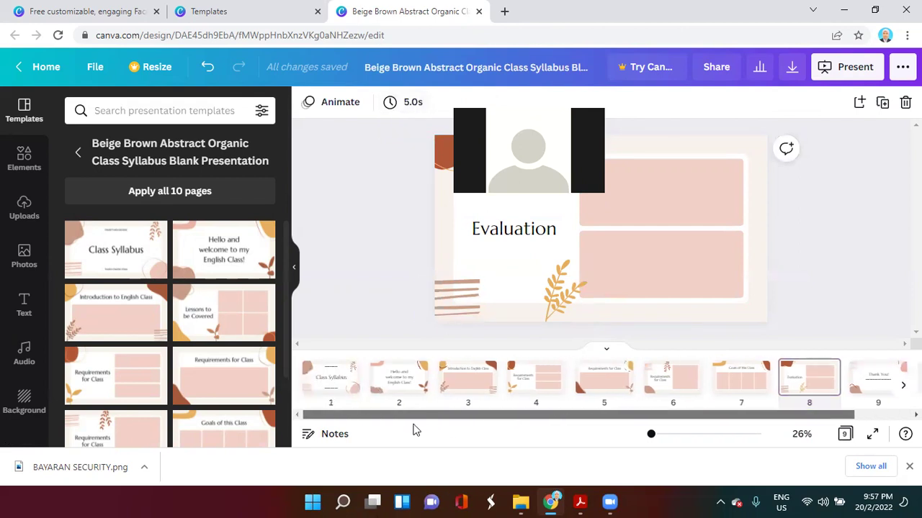
left_click(320, 380)
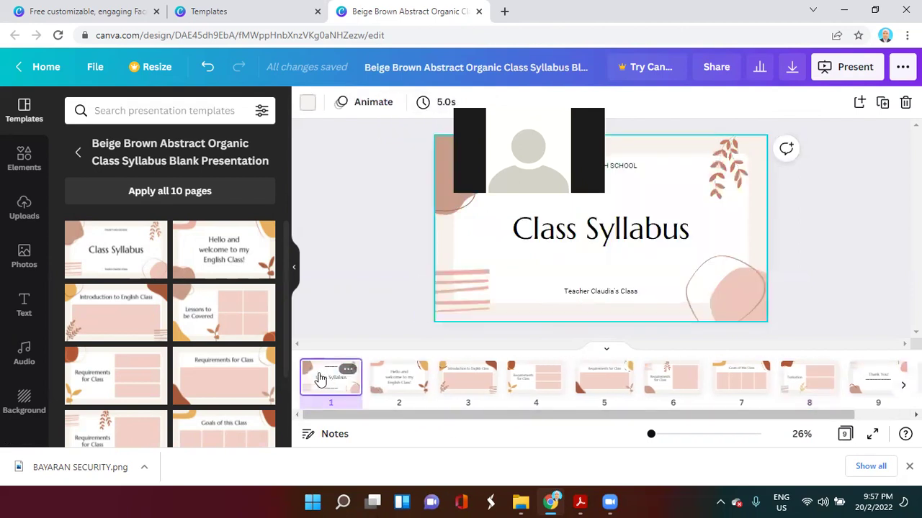
left_click(441, 105)
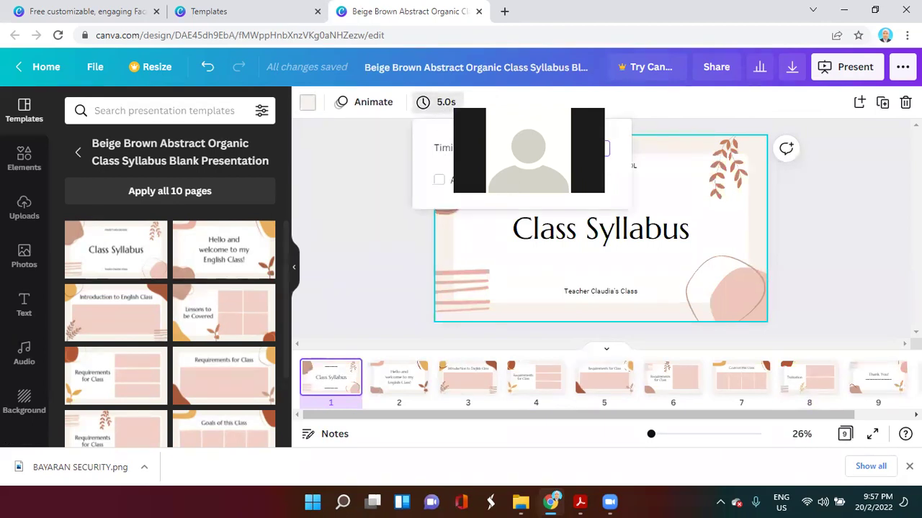
type("3")
key("Return")
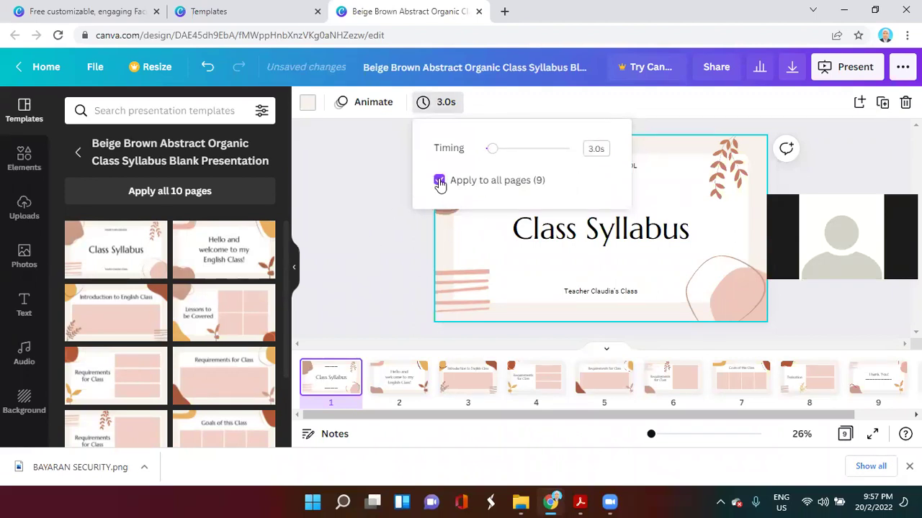
left_click(380, 230)
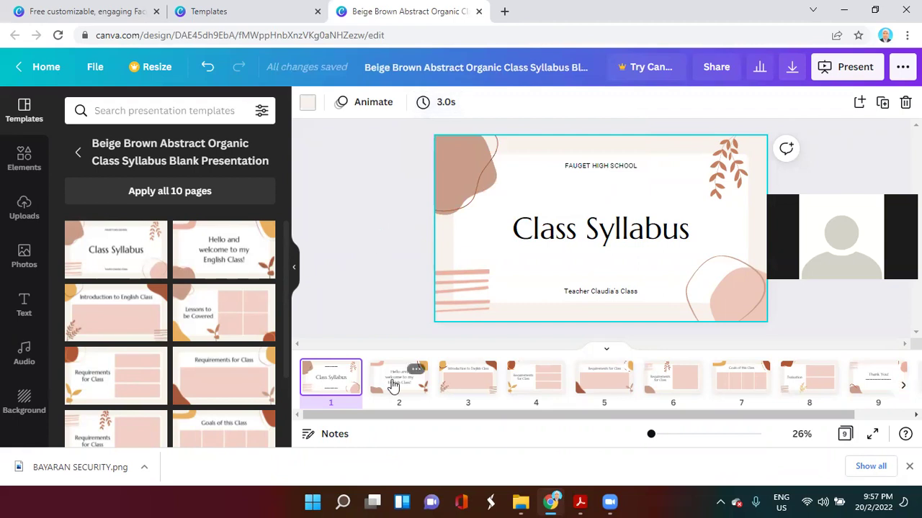
Try to set the timing of slide 2, the English class welcome slide, to 5 seconds
left_click(393, 385)
left_click(442, 103)
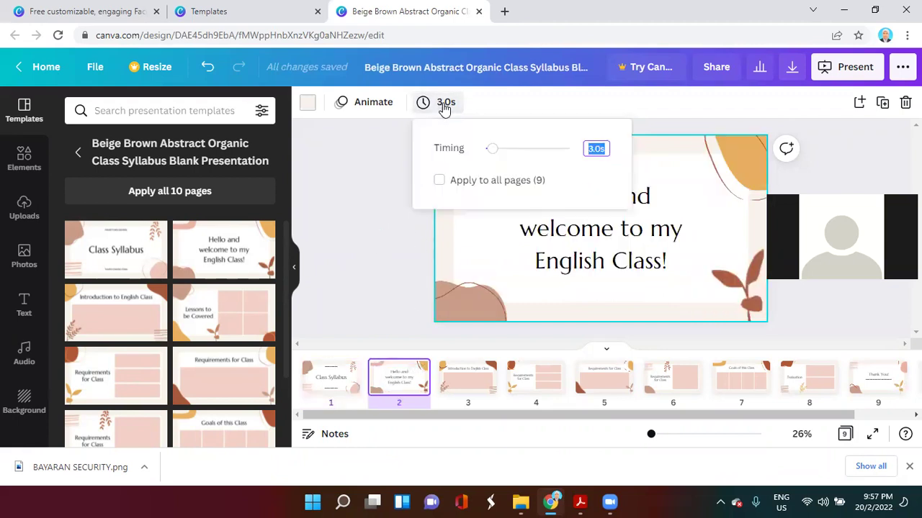
type("5")
left_click(355, 268)
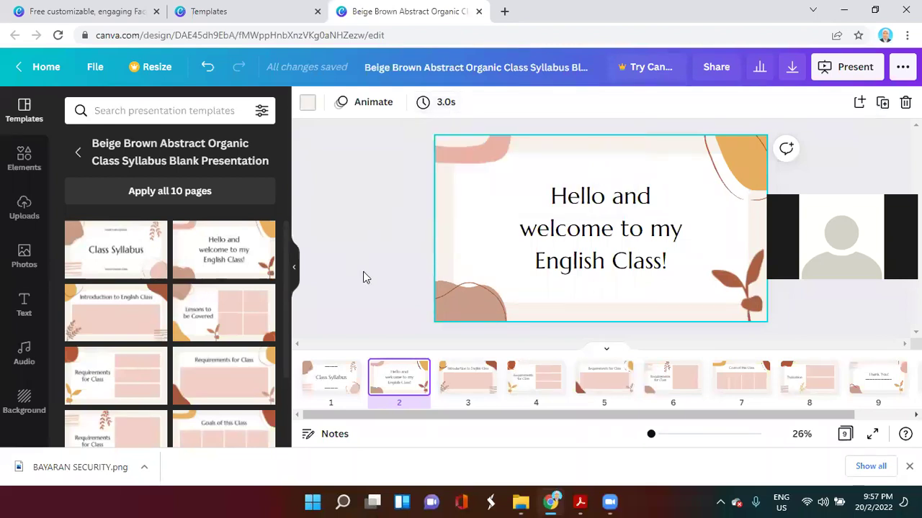
Review slides 3, 5, 6 and 7, and inspect the leaf graphic on the Introduction to English Class slide
left_click(459, 374)
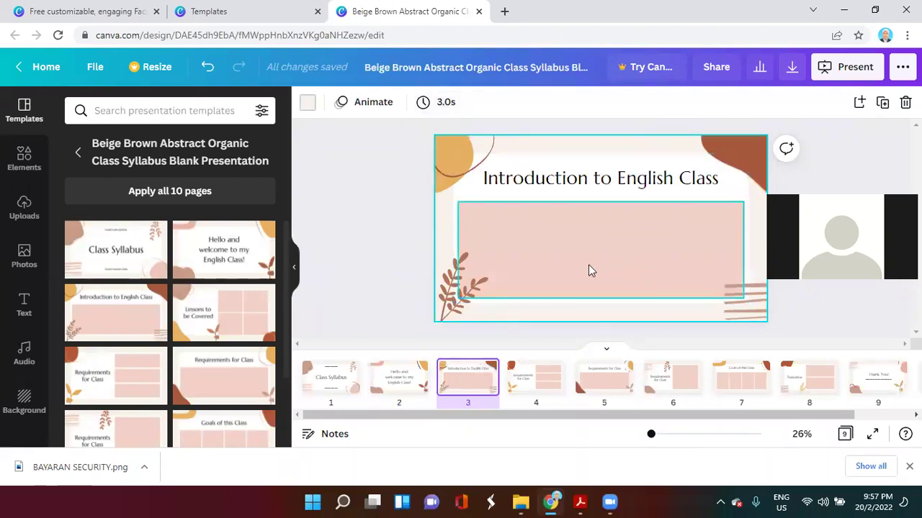
left_click(463, 288)
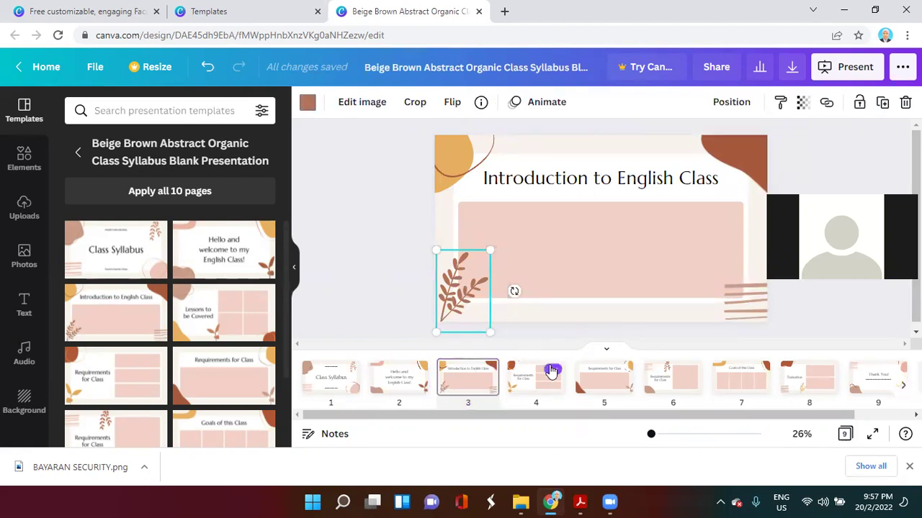
left_click(601, 389)
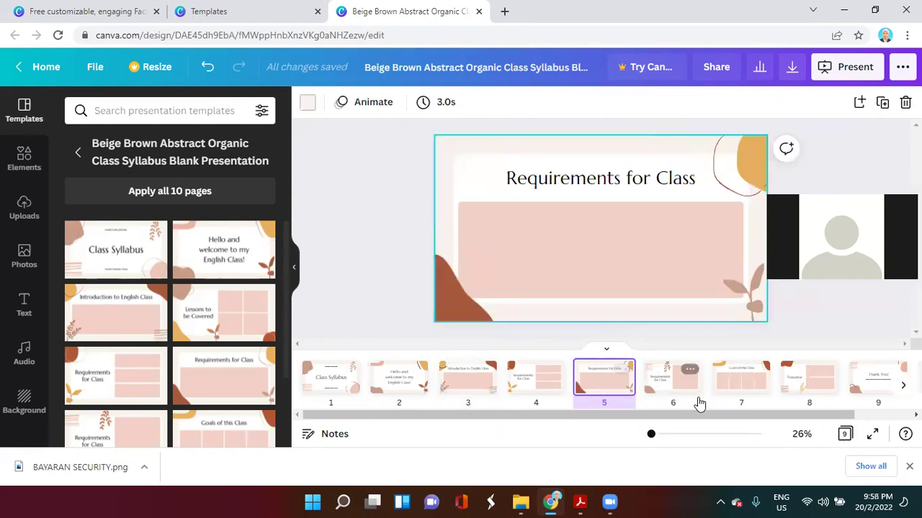
left_click(674, 395)
left_click(729, 393)
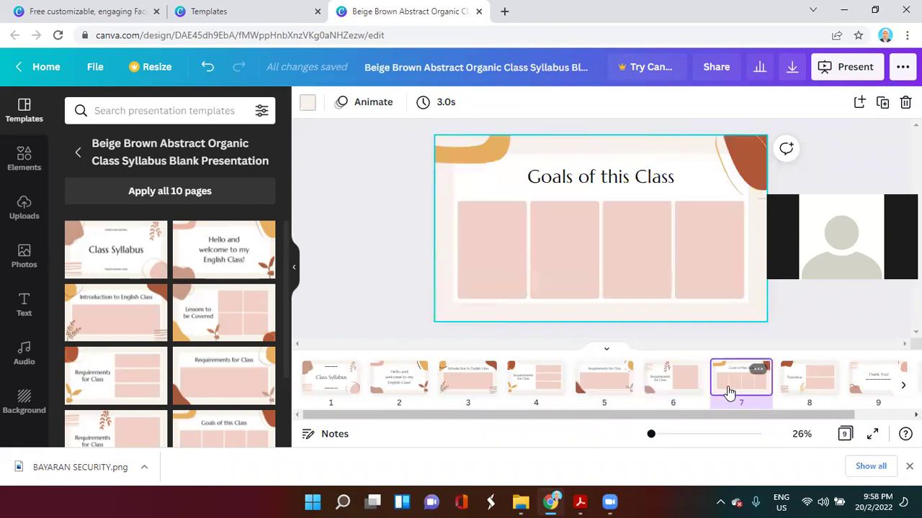
Browse the available graphics elements, including the full set of Magic recommendations
left_click(24, 158)
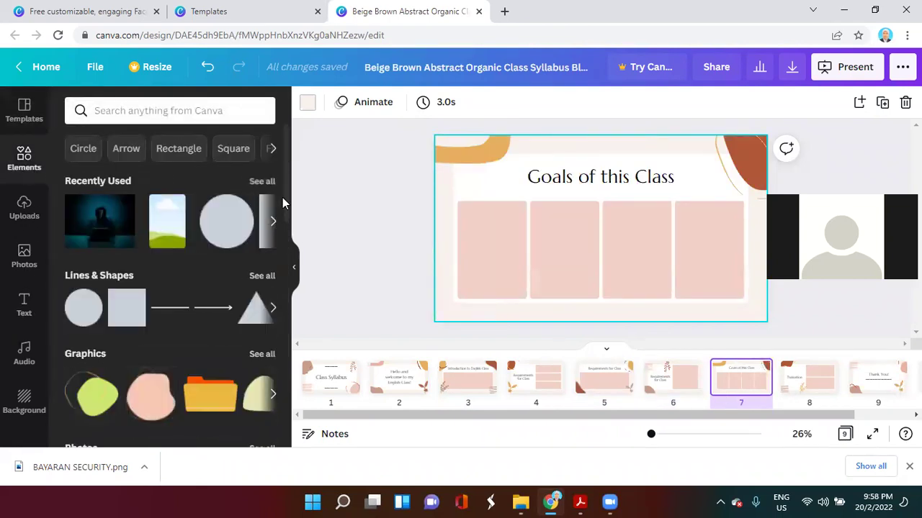
scroll(286, 231, "down", 3)
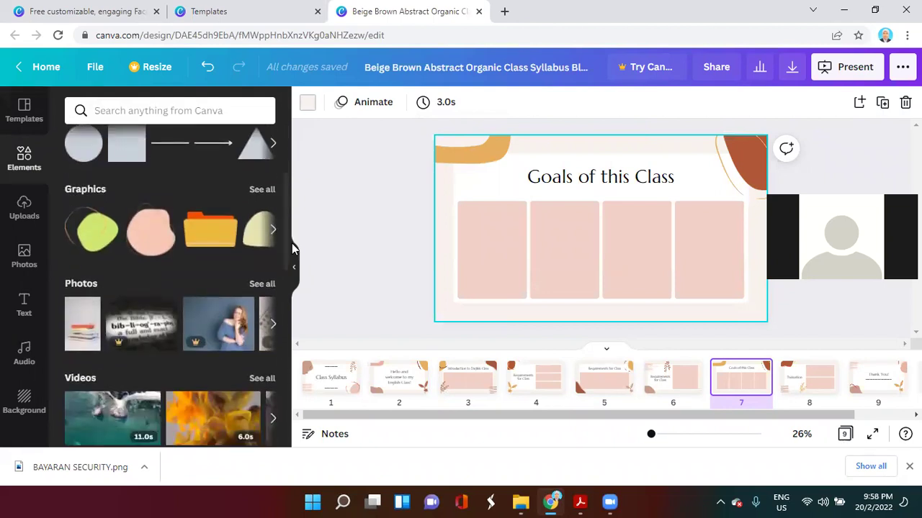
left_click(261, 189)
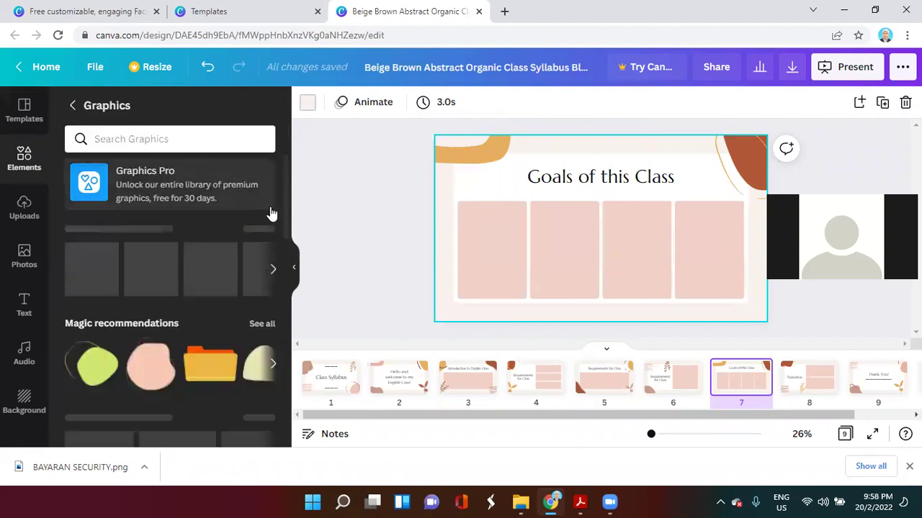
left_click(259, 323)
left_click_drag(288, 224, 288, 386)
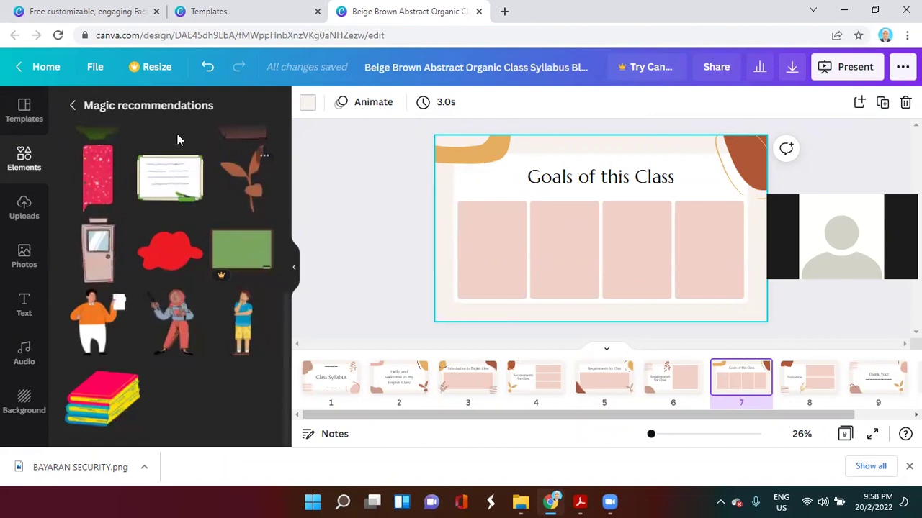
left_click(73, 104)
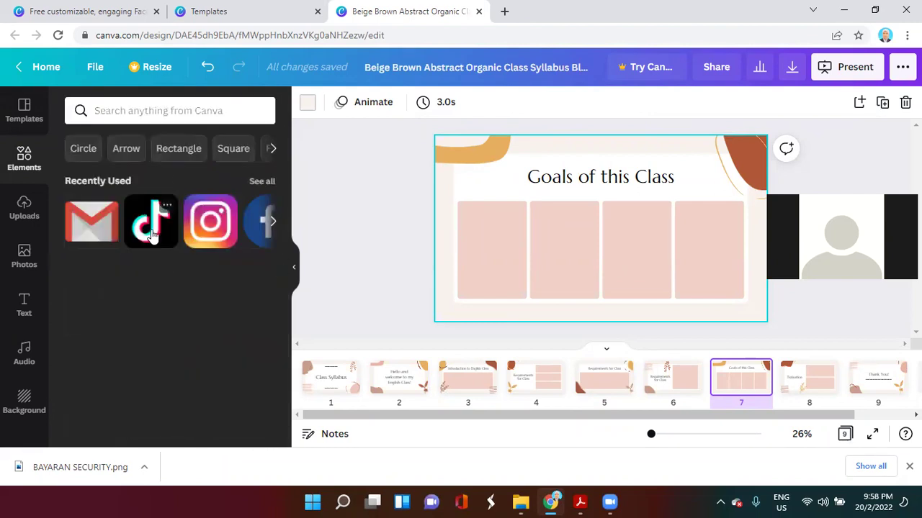
left_click_drag(286, 208, 294, 162)
left_click(296, 161)
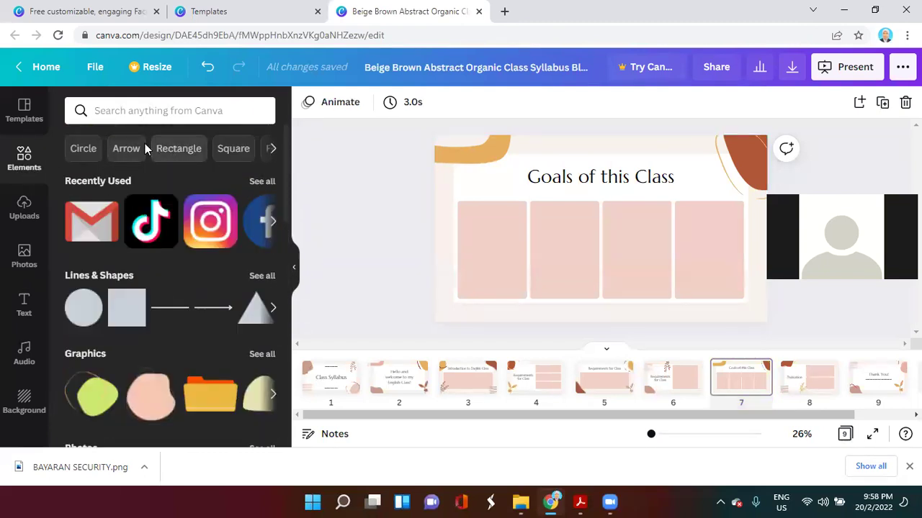
Search the elements for "flower", and place the cream flower, resized, over the first pink box on the Goals of this Class slide
left_click(101, 111)
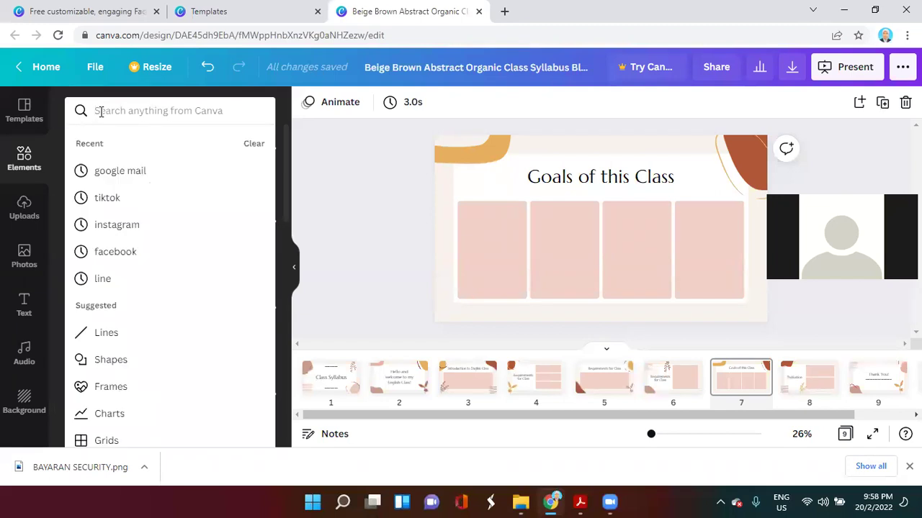
type("flower")
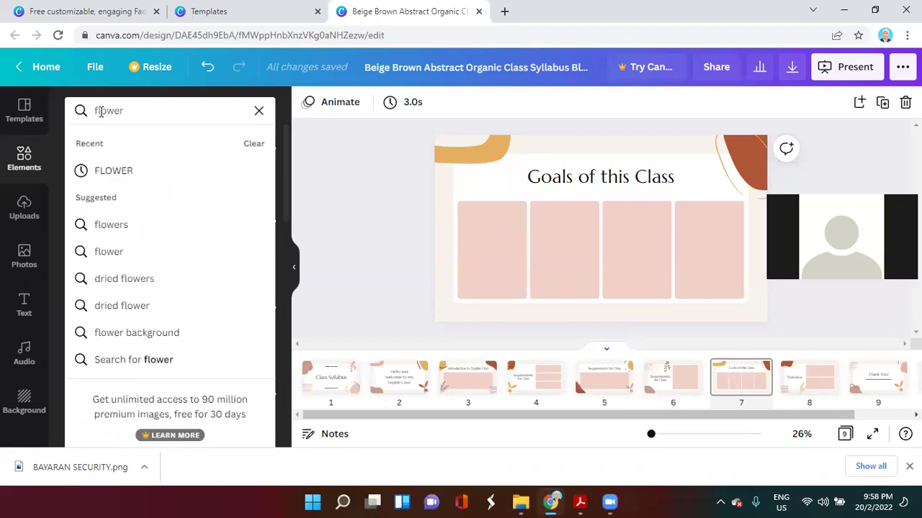
key("Return")
left_click_drag(283, 227, 286, 278)
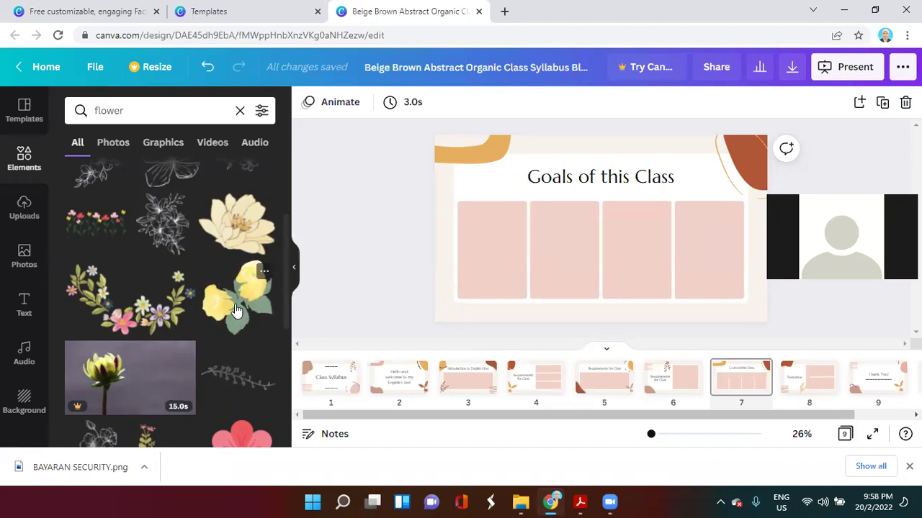
left_click_drag(234, 234, 454, 208)
left_click_drag(604, 314, 492, 251)
left_click_drag(472, 190, 481, 229)
left_click(350, 239)
Add the yellow roses graphic to the Goals of this Class slide, resized and positioned over the fourth pink box
left_click_drag(238, 412, 593, 208)
left_click_drag(670, 153, 642, 220)
left_click_drag(574, 229, 694, 246)
left_click(789, 309)
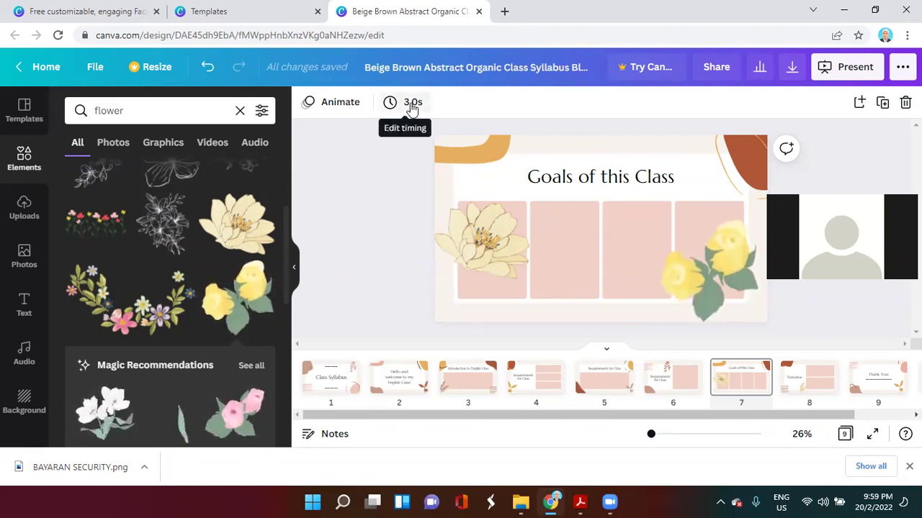
Check the timing setting of the Goals of this Class slide, and inspect its second pink box
left_click(411, 104)
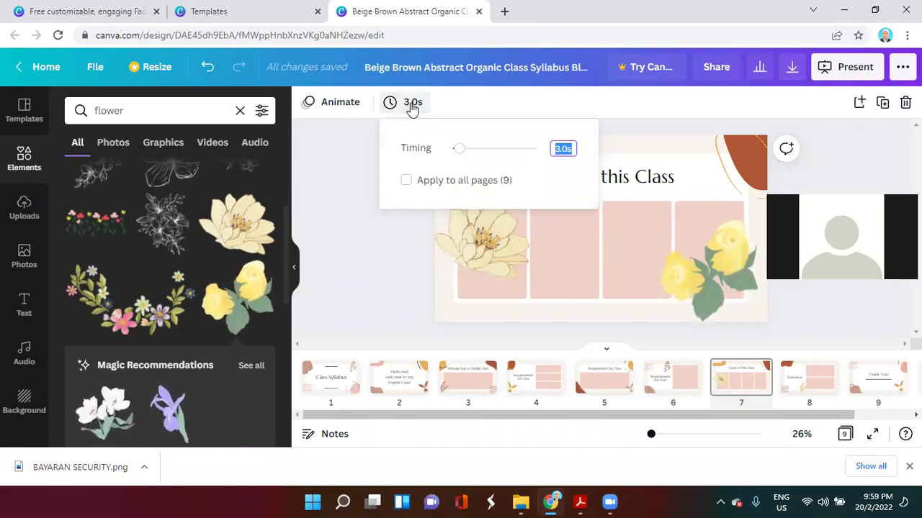
left_click(352, 236)
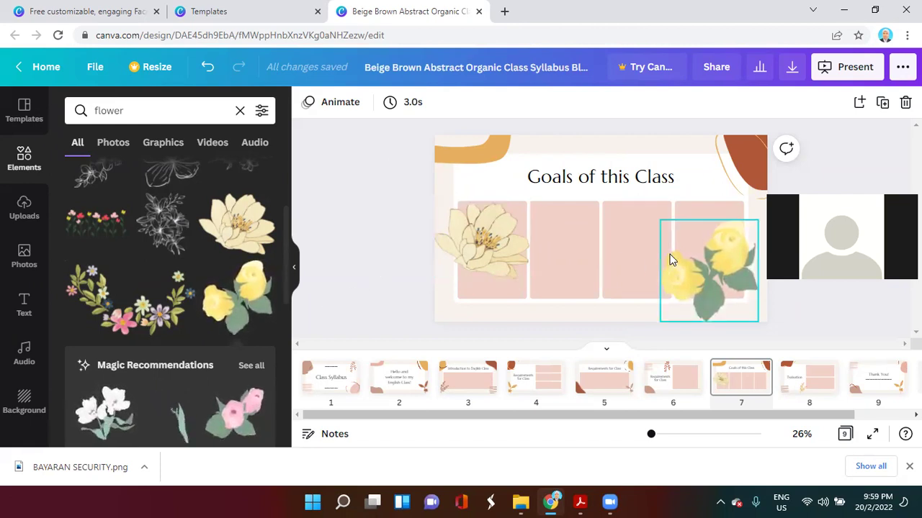
left_click(564, 240)
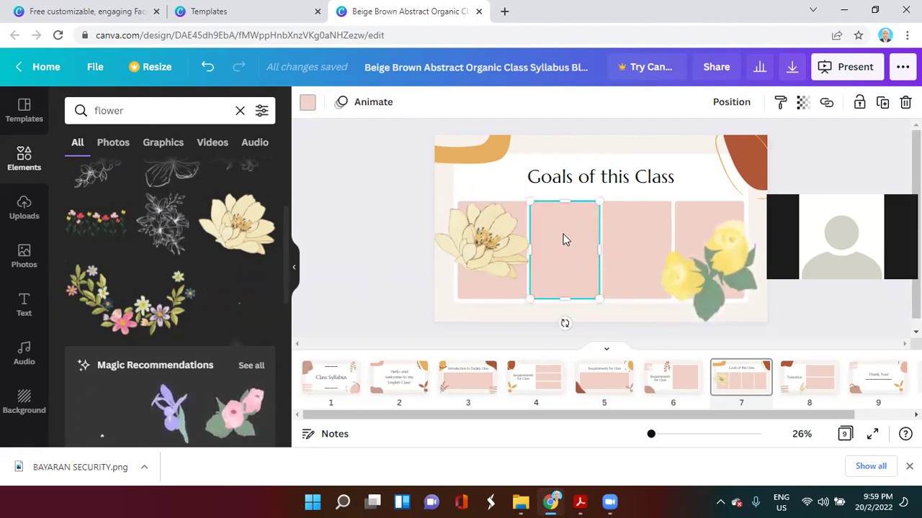
left_click(401, 254)
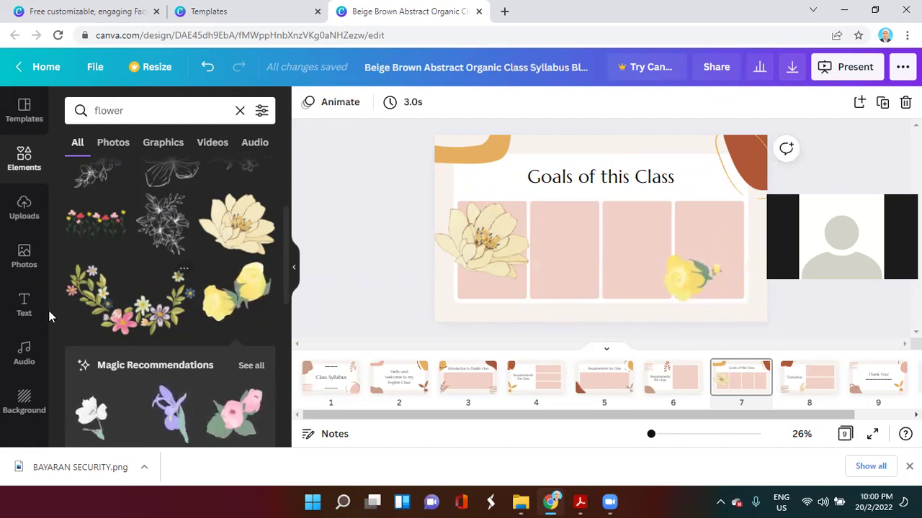
Add body text reading "HIBAH" to the Goals of this Class slide, and move it into the second pink box
left_click(22, 308)
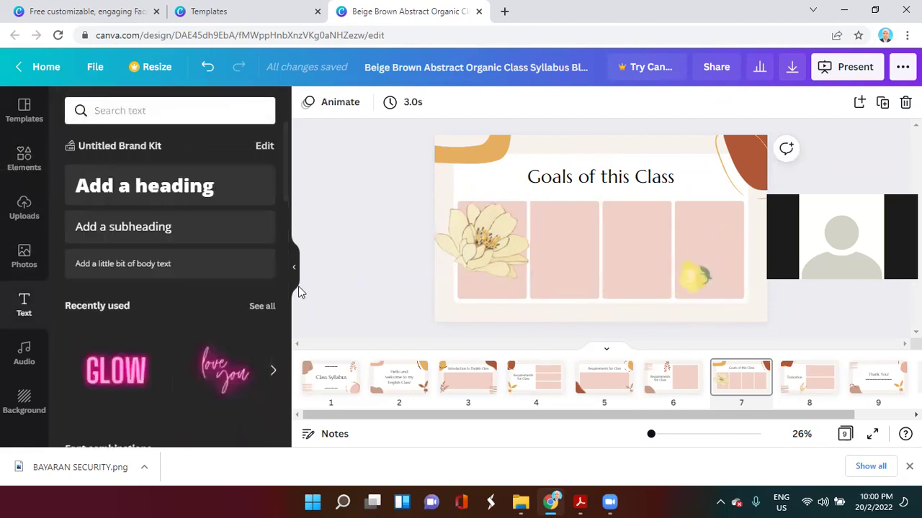
left_click(180, 267)
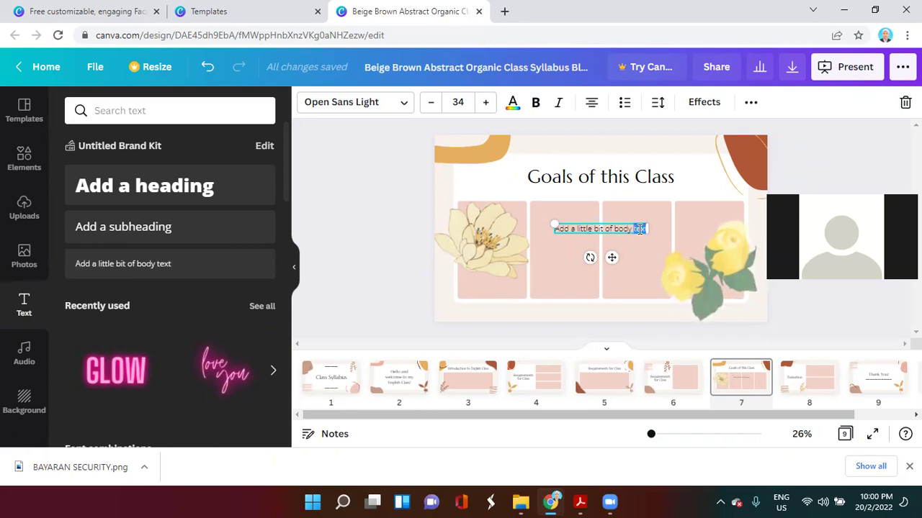
key("BackSpace")
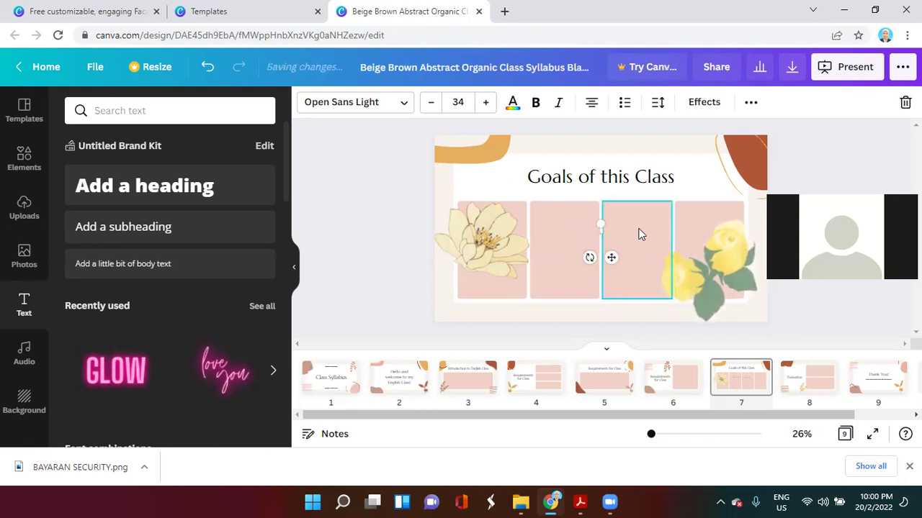
type("BAY")
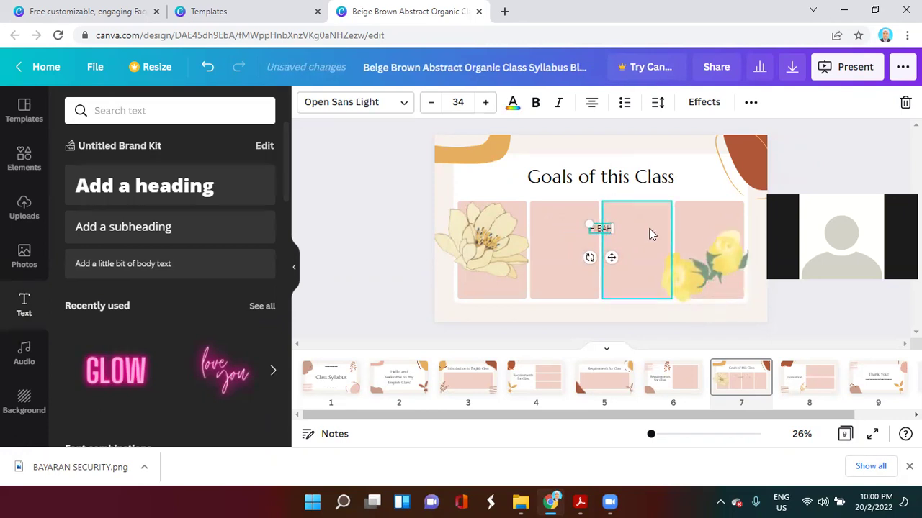
left_click(595, 258)
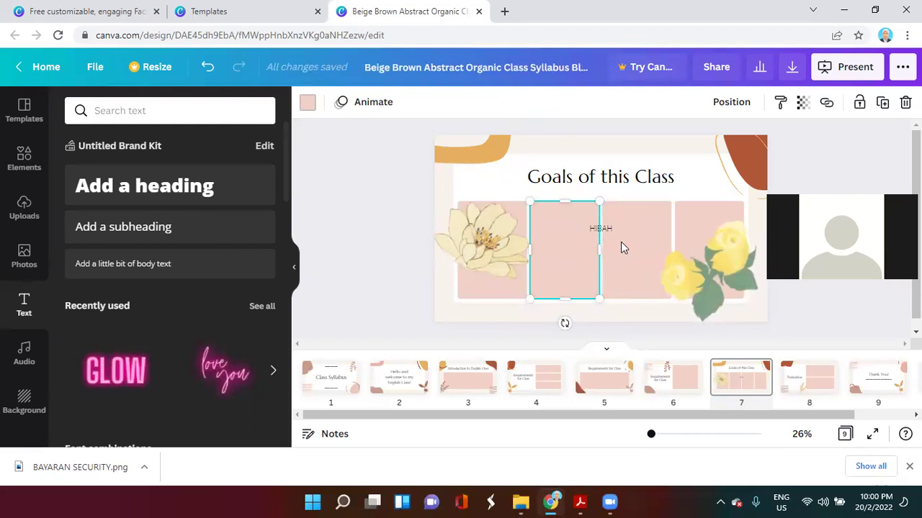
left_click(621, 242)
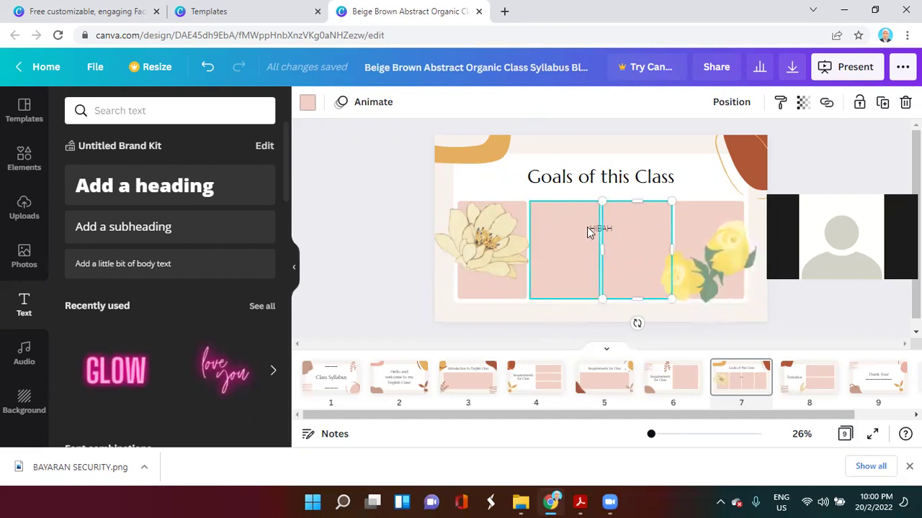
left_click(596, 229)
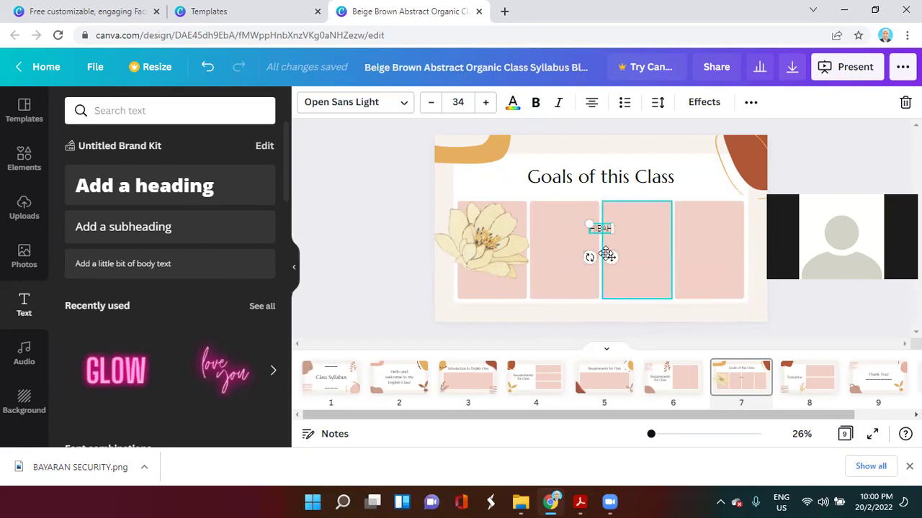
left_click_drag(610, 258, 577, 267)
Set the font size of the HIBAH text on the Goals of this Class slide to 64
left_click(458, 102)
left_click(458, 102)
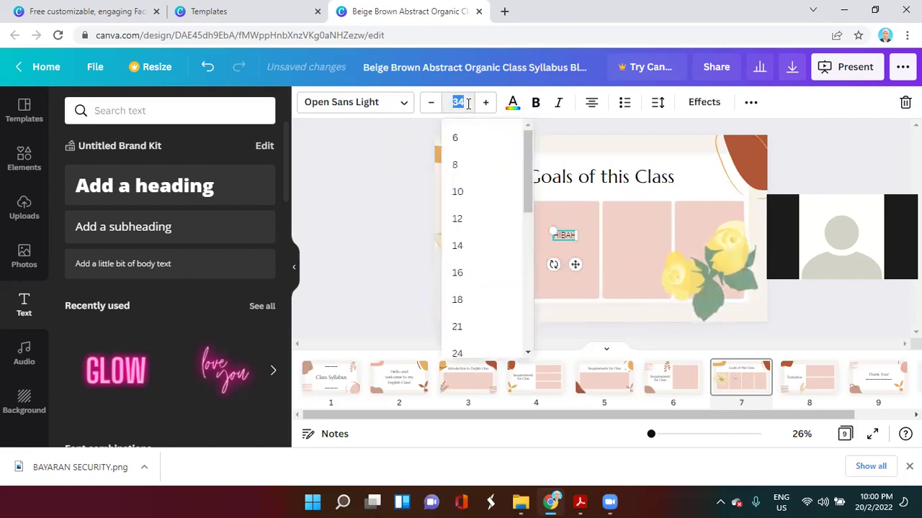
left_click_drag(528, 203, 514, 294)
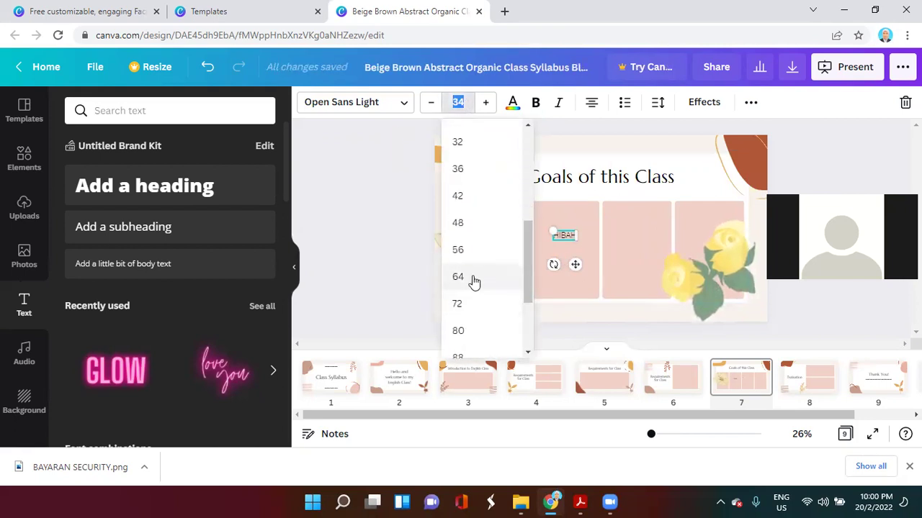
left_click(468, 279)
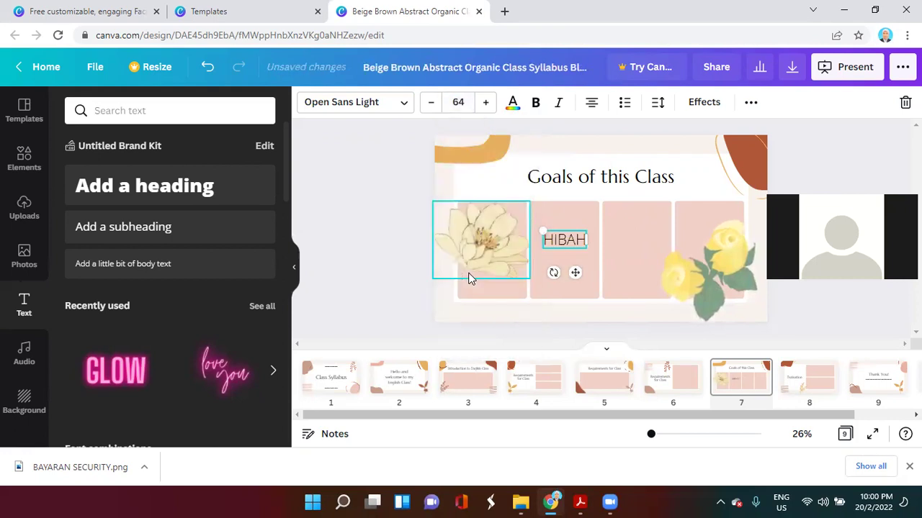
Try the Black Mango SemiBold font on the HIBAH text
left_click(388, 105)
left_click(185, 256)
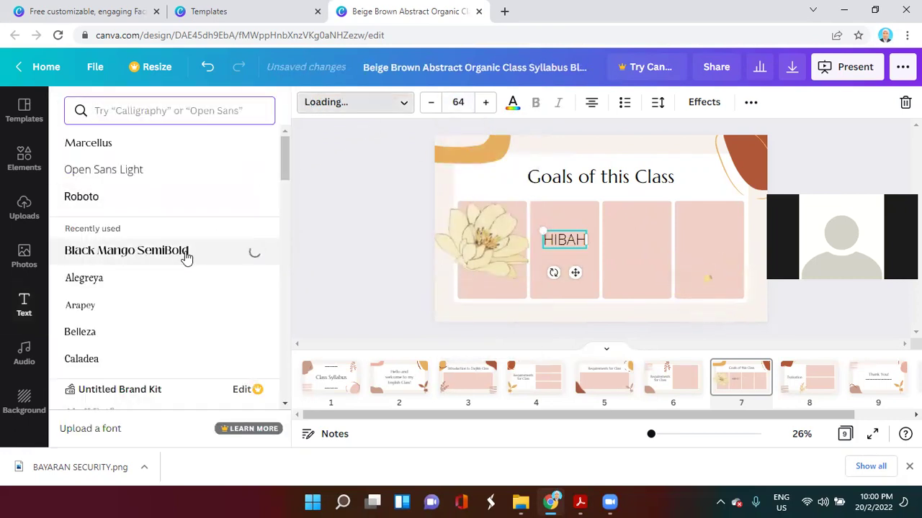
left_click(359, 104)
left_click(386, 124)
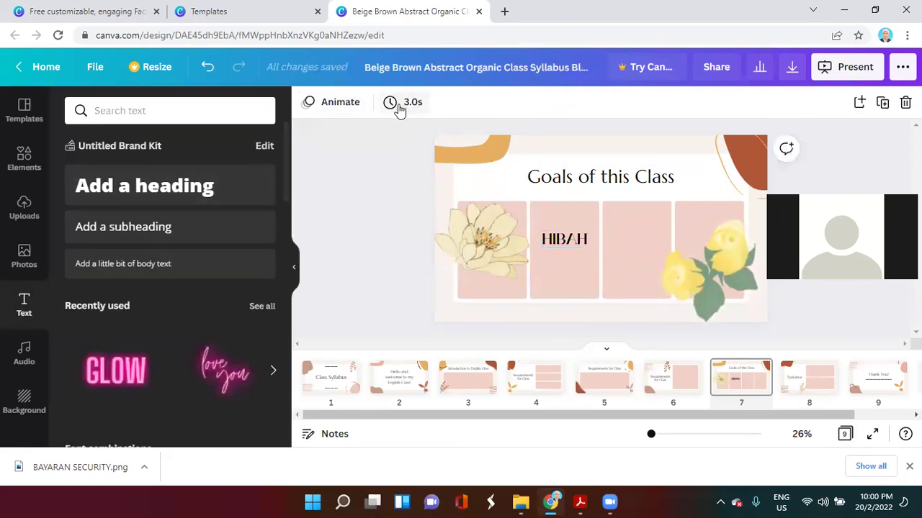
Try the Roboto and Alegreya fonts on the HIBAH text, and settle on Caladea
left_click(569, 244)
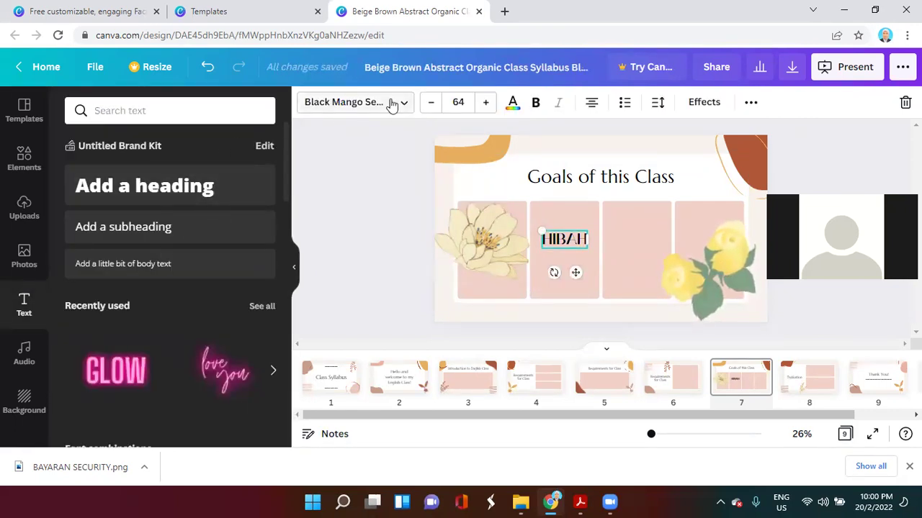
left_click(391, 102)
left_click(162, 200)
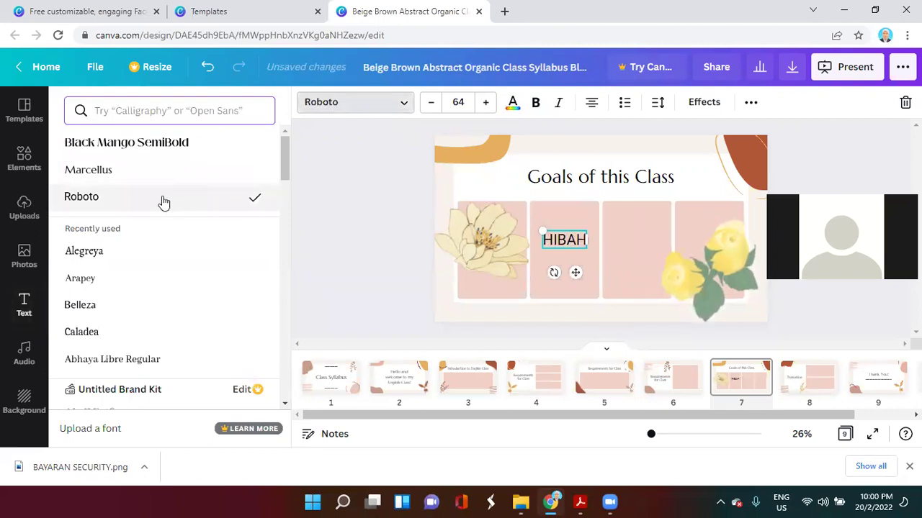
left_click(136, 251)
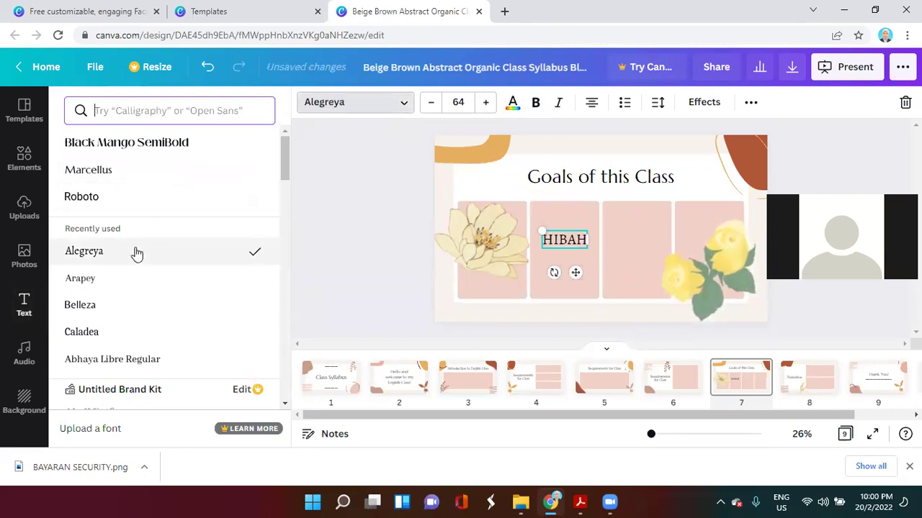
left_click(109, 331)
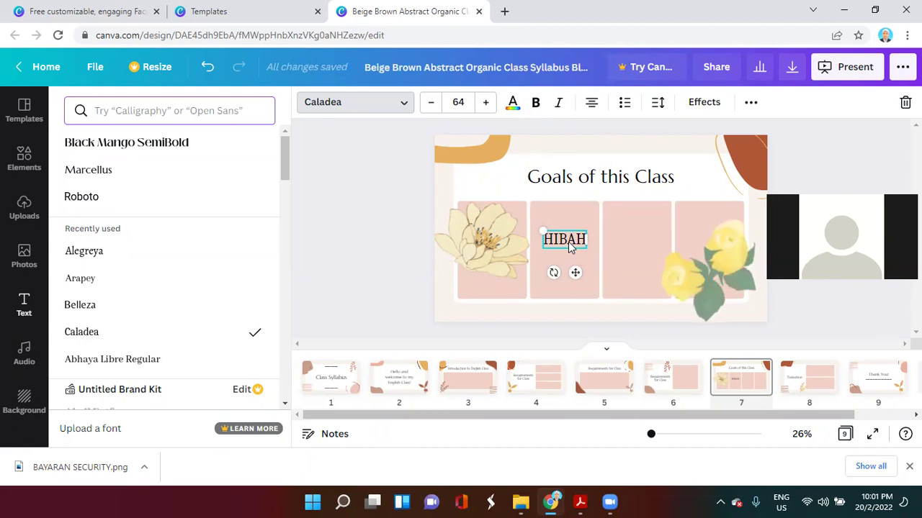
key("ctrl+v")
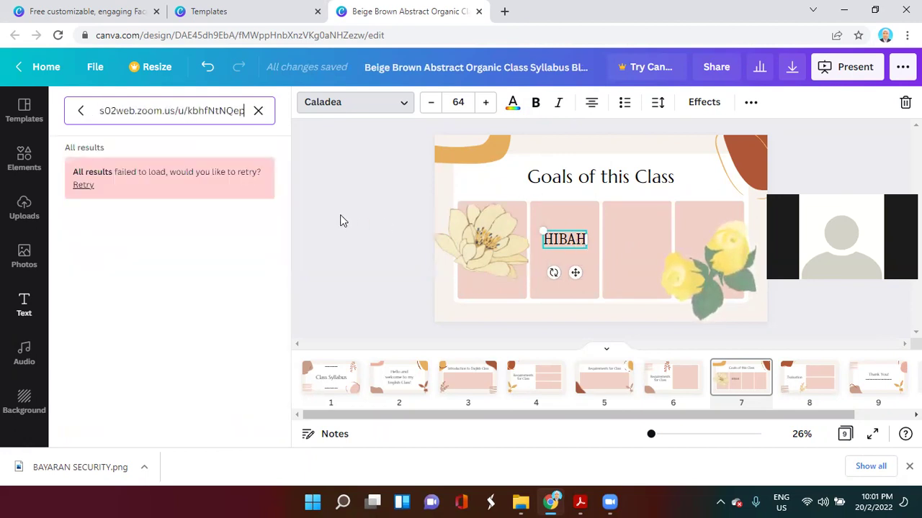
key("Escape")
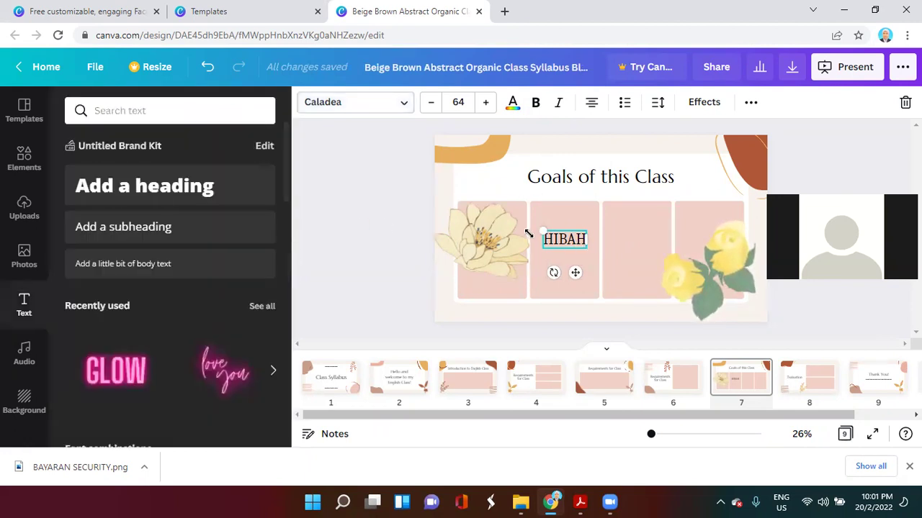
Copy the HIBAH text, paste it, and move the copy into the third pink box
right_click(573, 270)
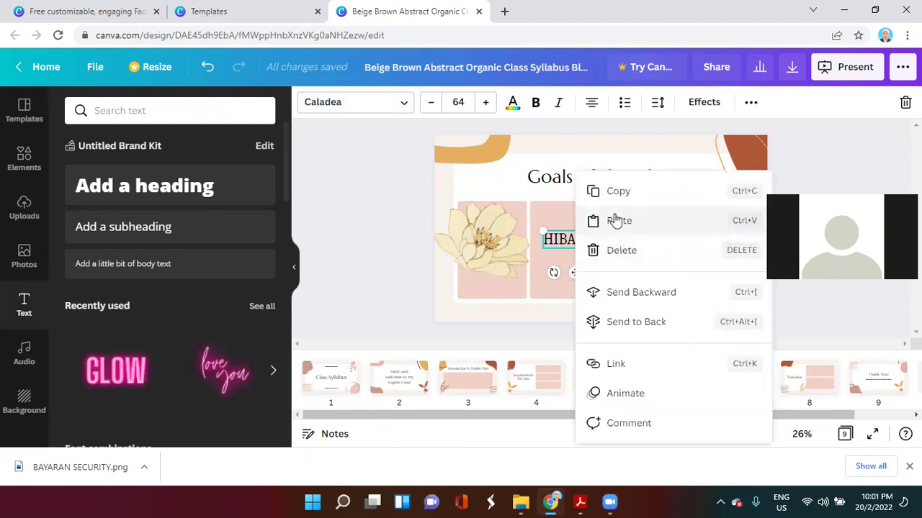
left_click(615, 192)
right_click(624, 237)
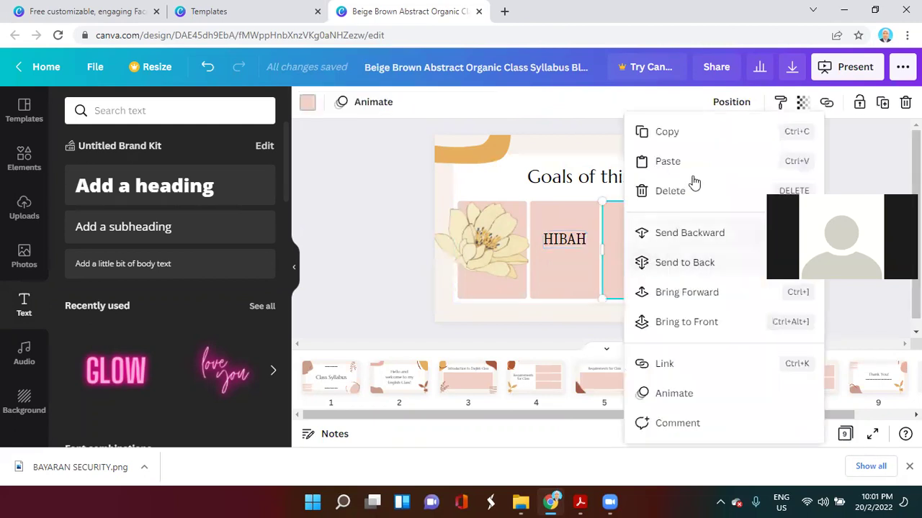
left_click(691, 161)
left_click_drag(578, 276, 647, 272)
Change the copied text in the third pink box to "WASIAT"
double_click(647, 239)
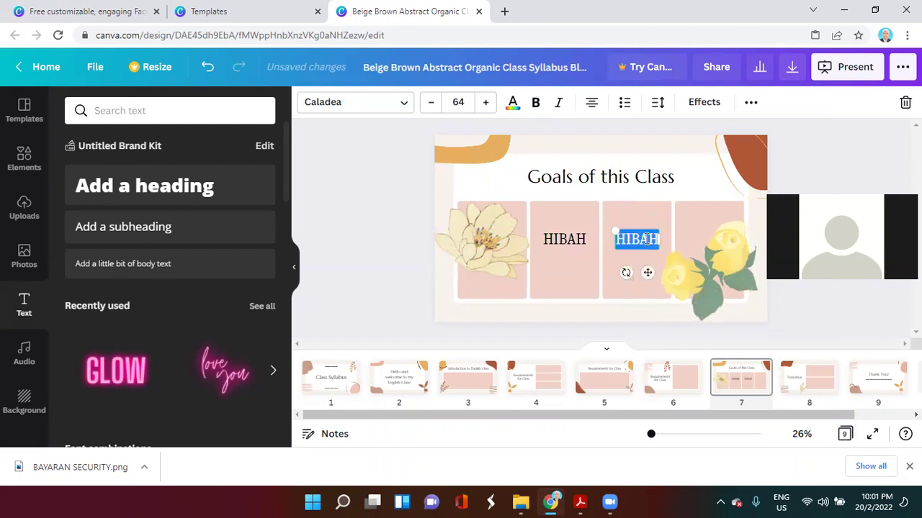
type("WASIAT")
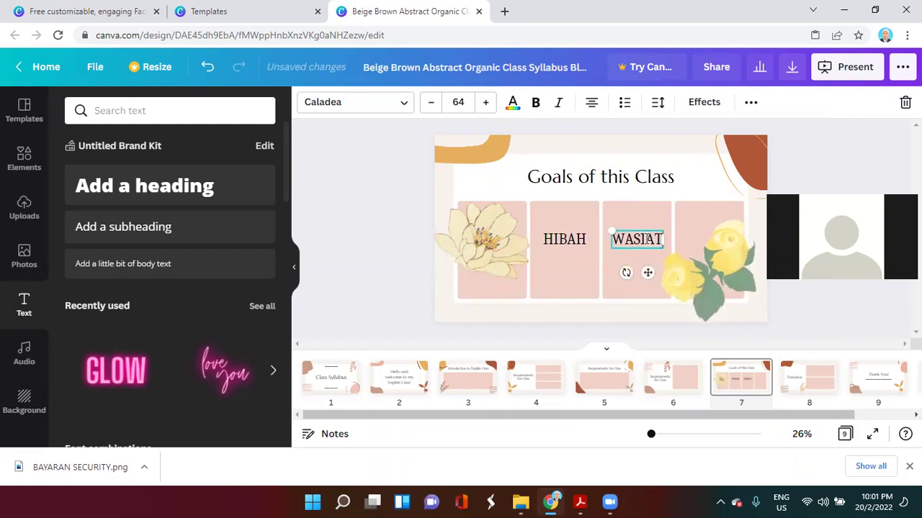
left_click(382, 259)
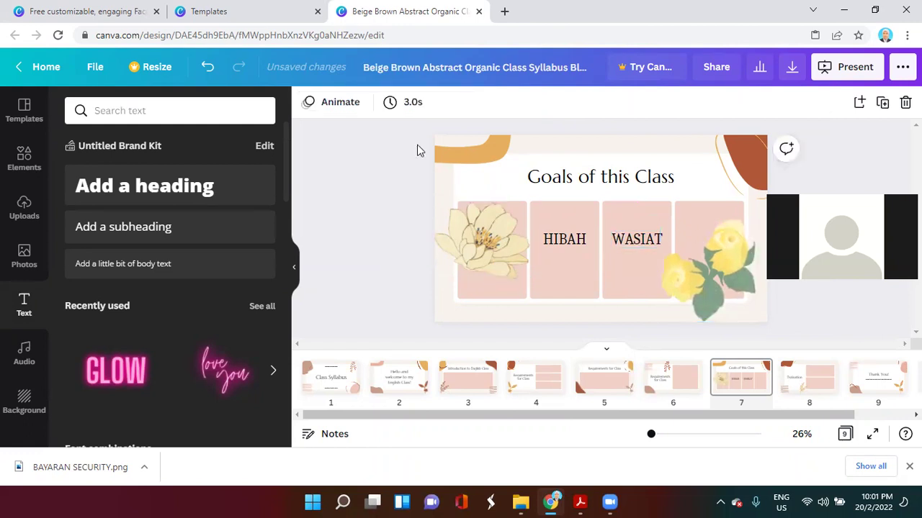
Go to the Evaluation slide, and review the file types available for downloading the presentation
left_click(795, 385)
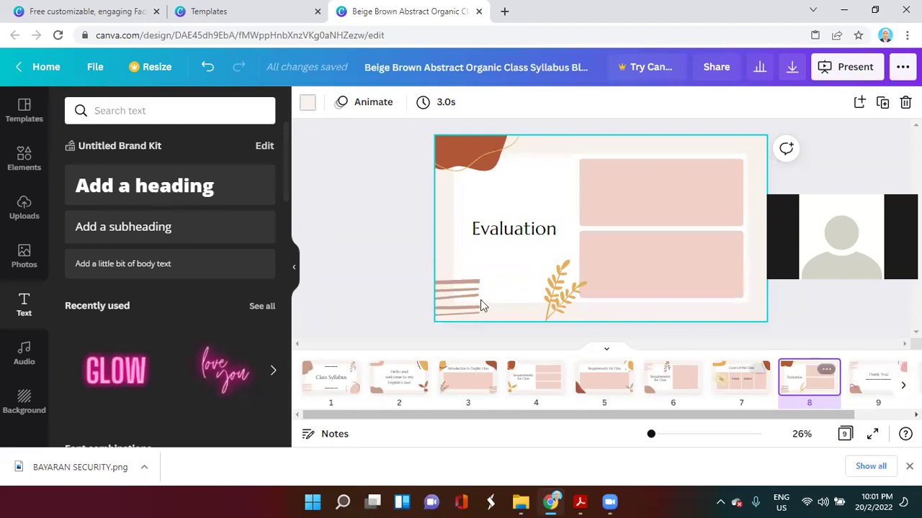
left_click(792, 70)
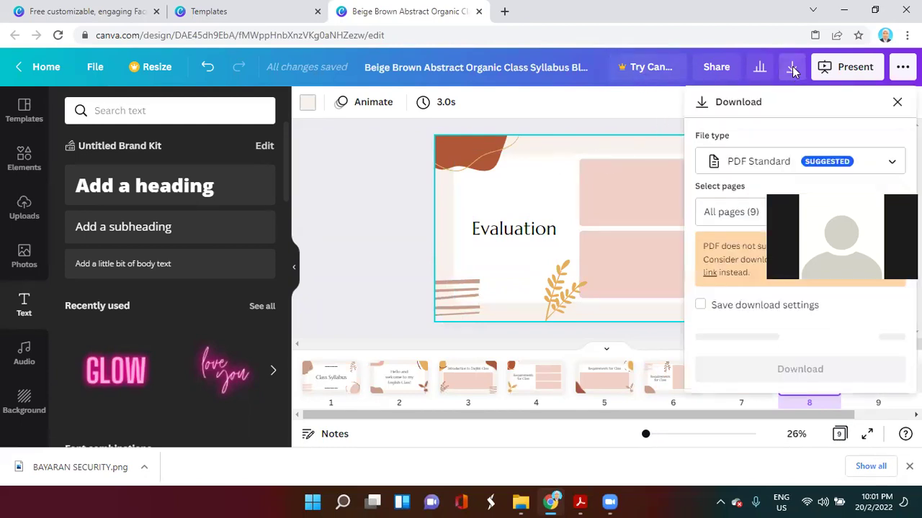
left_click(864, 165)
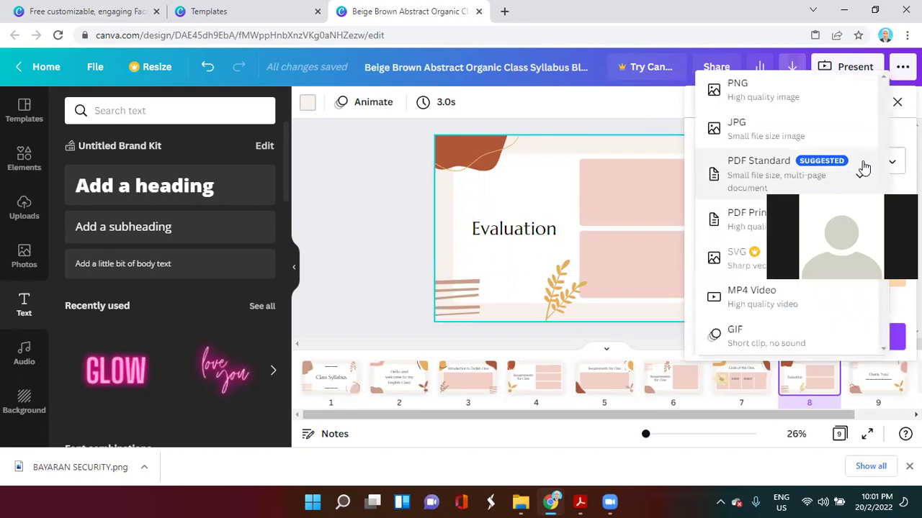
left_click(326, 200)
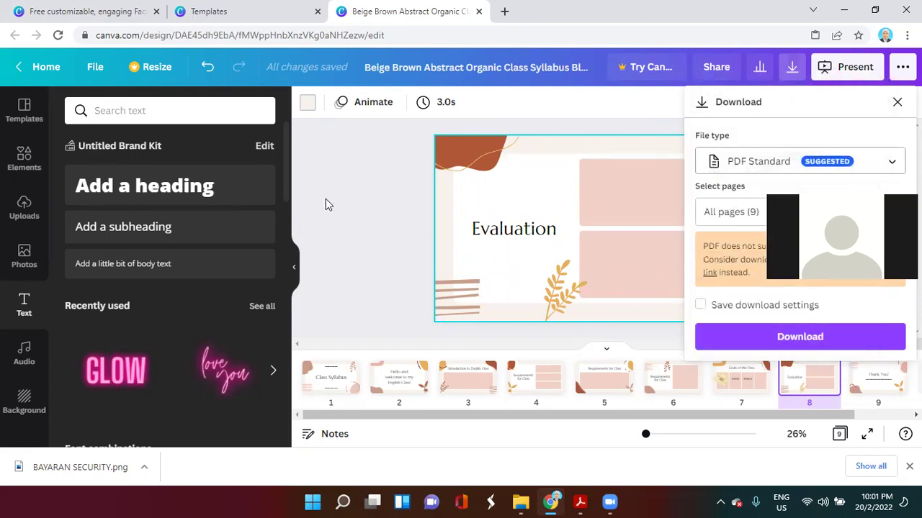
left_click(382, 225)
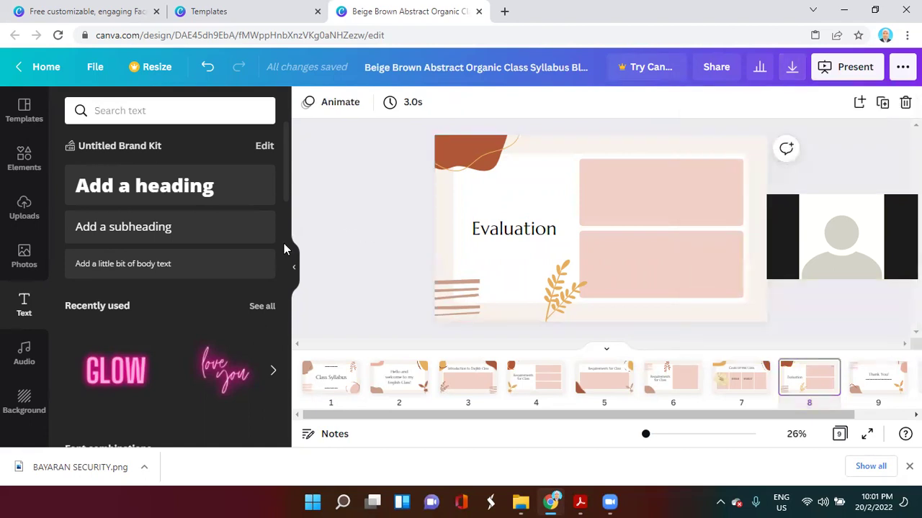
Add the Happy Whistling Ukulele audio track to the presentation, and check its volume setting
left_click(24, 358)
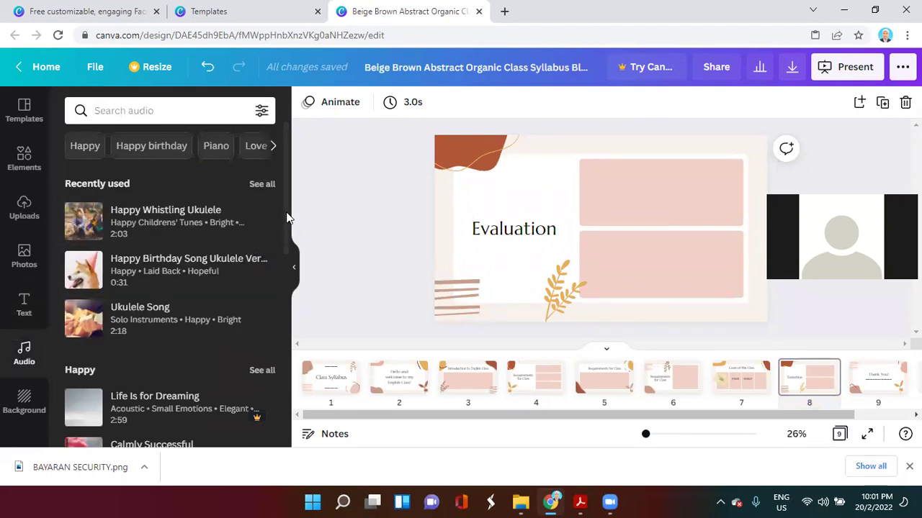
scroll(286, 218, "down", 1)
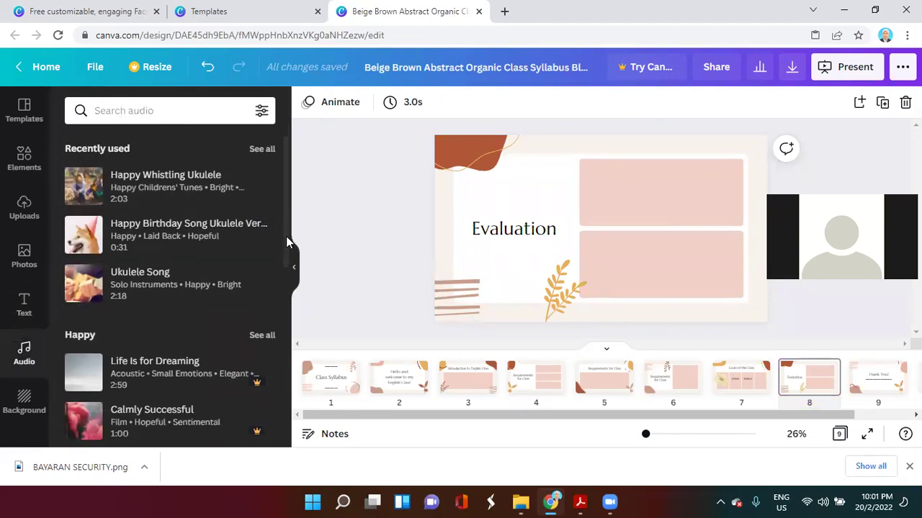
left_click(167, 194)
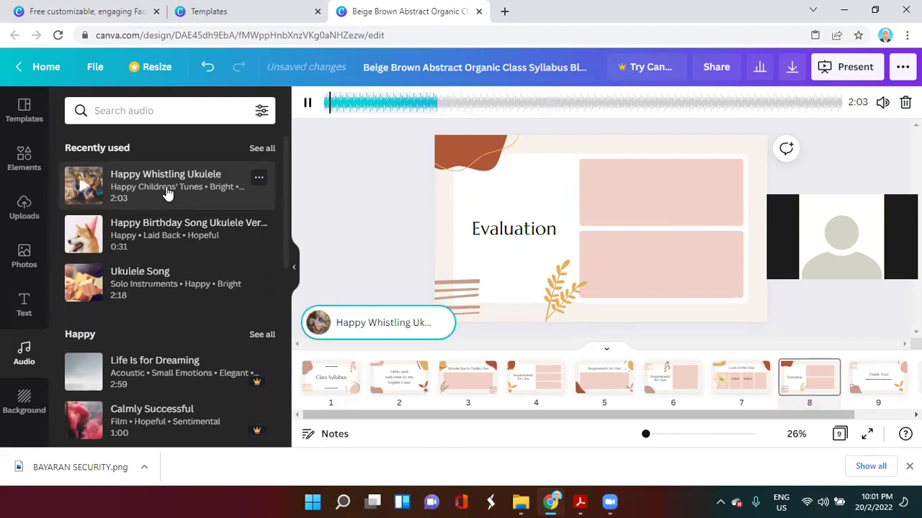
left_click(883, 105)
left_click(679, 139)
left_click(679, 139)
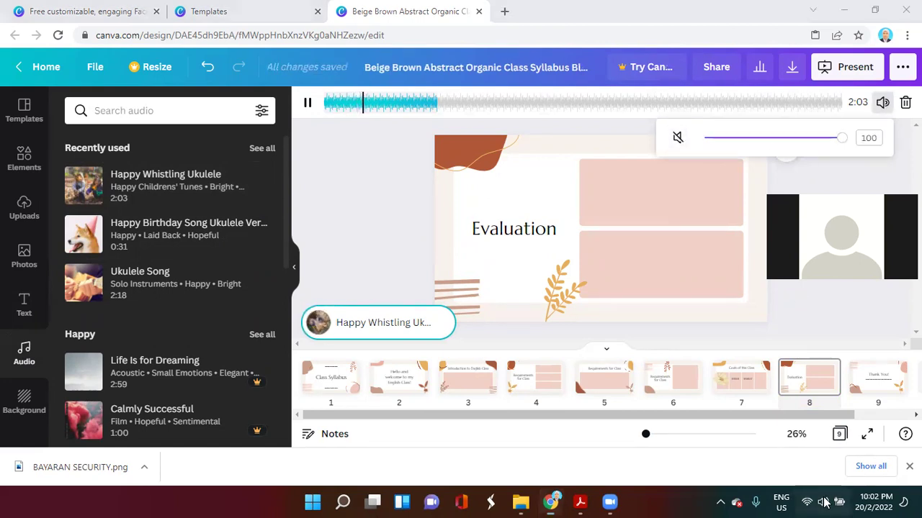
Lower the computer's speaker volume while the audio track plays
left_click(824, 502)
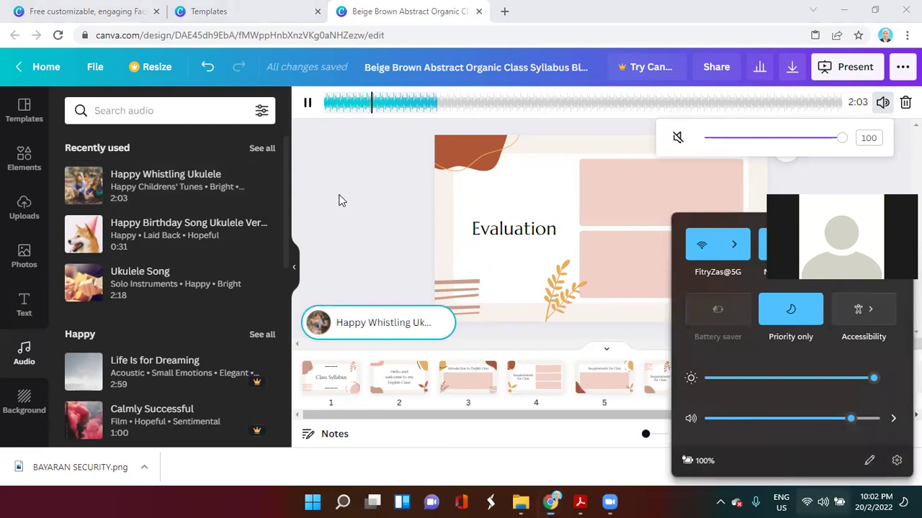
left_click(341, 200)
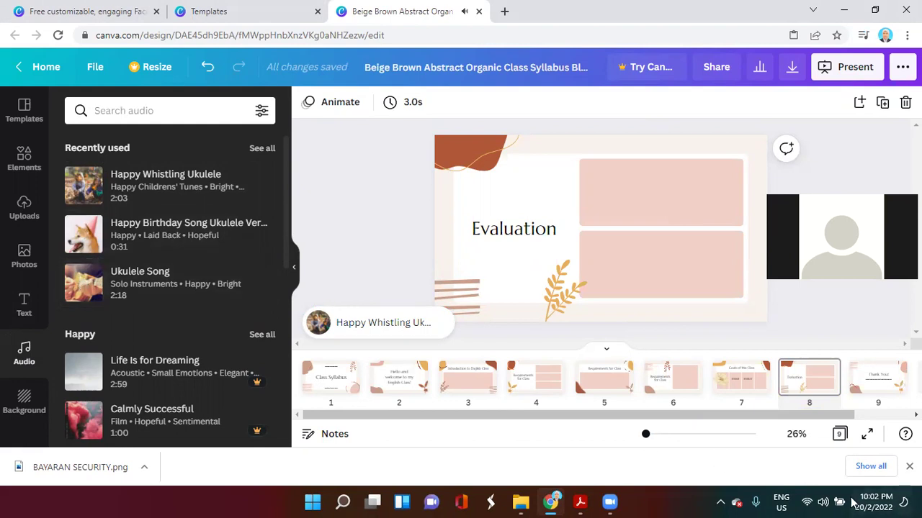
left_click(823, 502)
left_click_drag(783, 417, 757, 417)
left_click(366, 198)
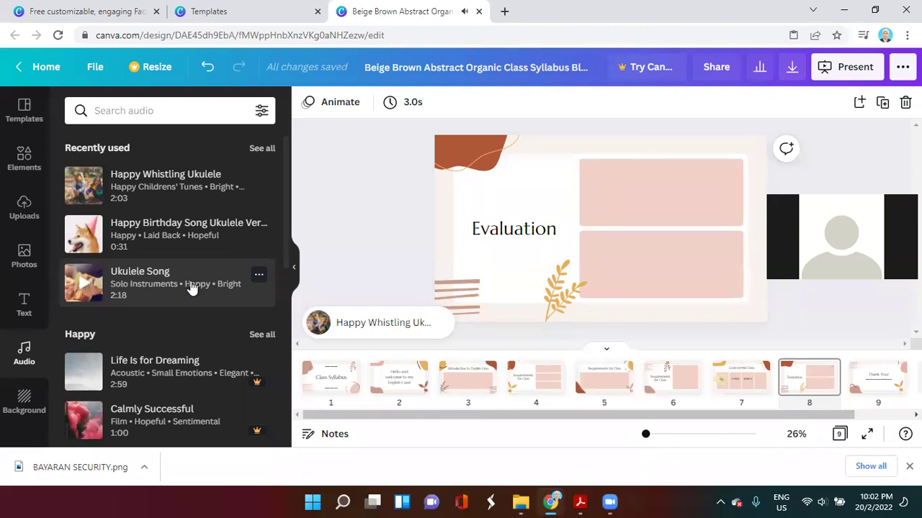
Try to add the Ukulele Song track to the presentation alongside Happy Whistling Ukulele
right_click(354, 323)
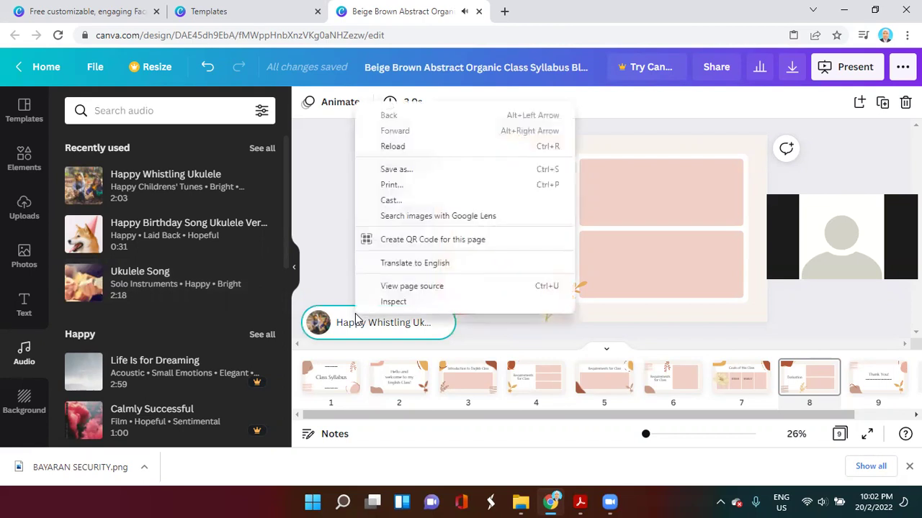
left_click(315, 225)
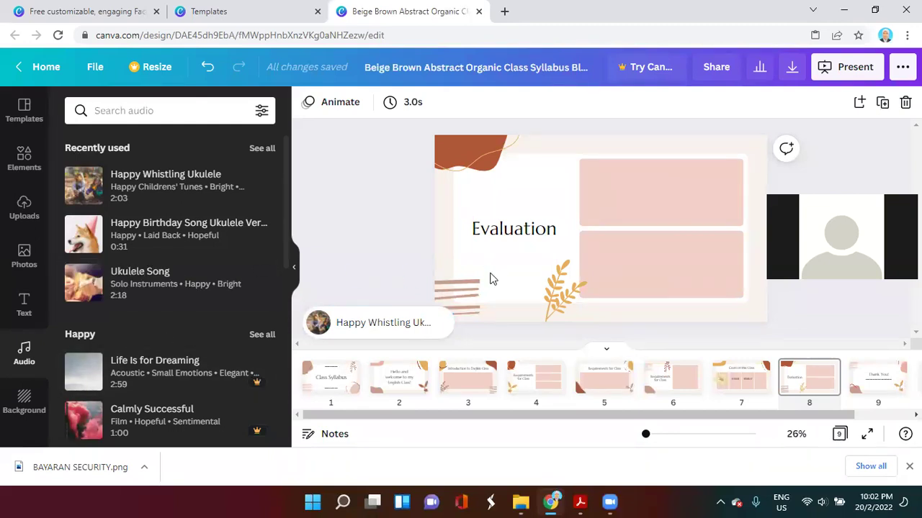
left_click_drag(120, 288, 593, 281)
left_click_drag(195, 281, 358, 320)
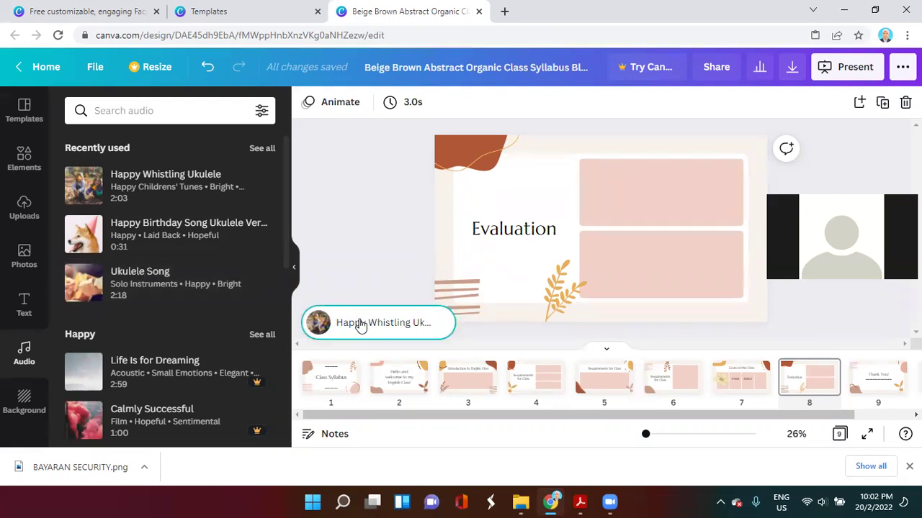
left_click(85, 189)
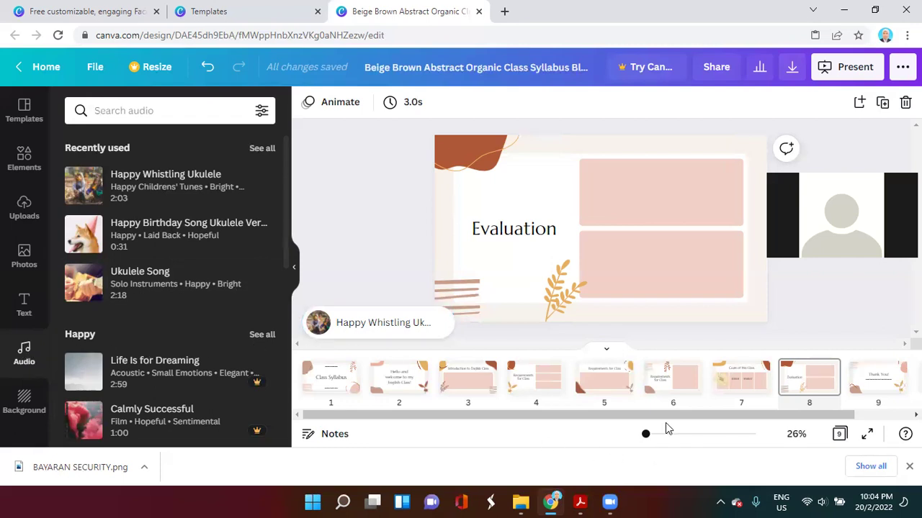
left_click_drag(673, 415, 719, 415)
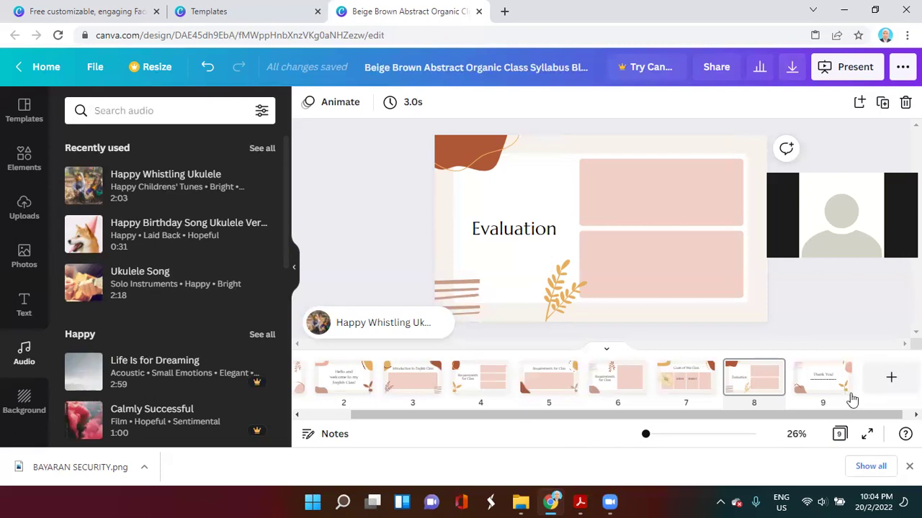
right_click(353, 326)
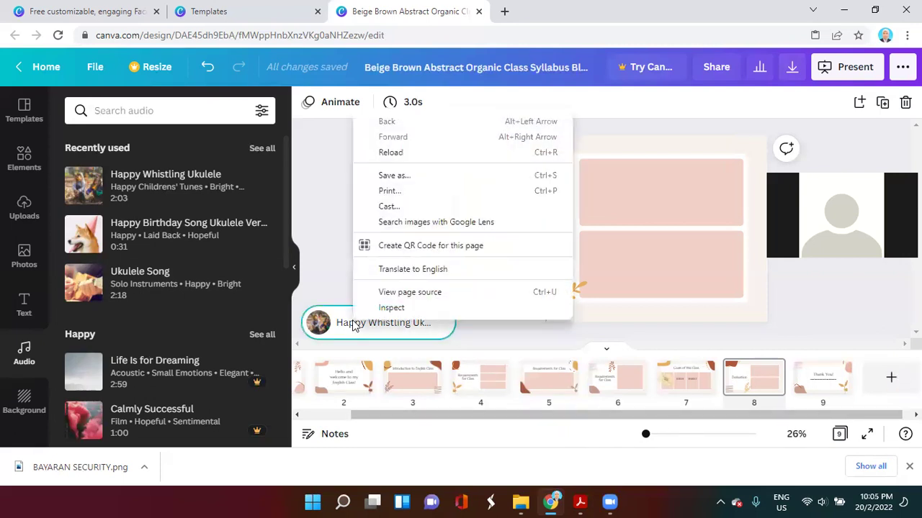
left_click(340, 328)
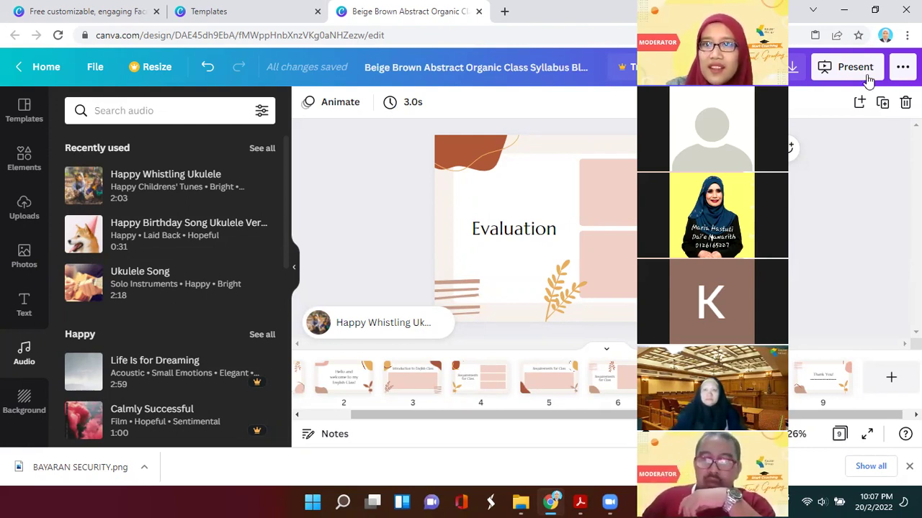
Minimize all open windows to show the desktop
key("super+d")
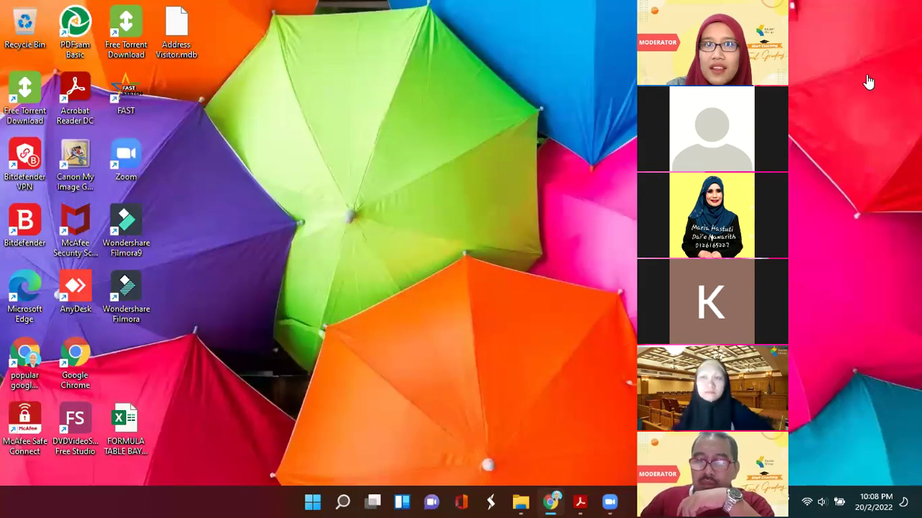